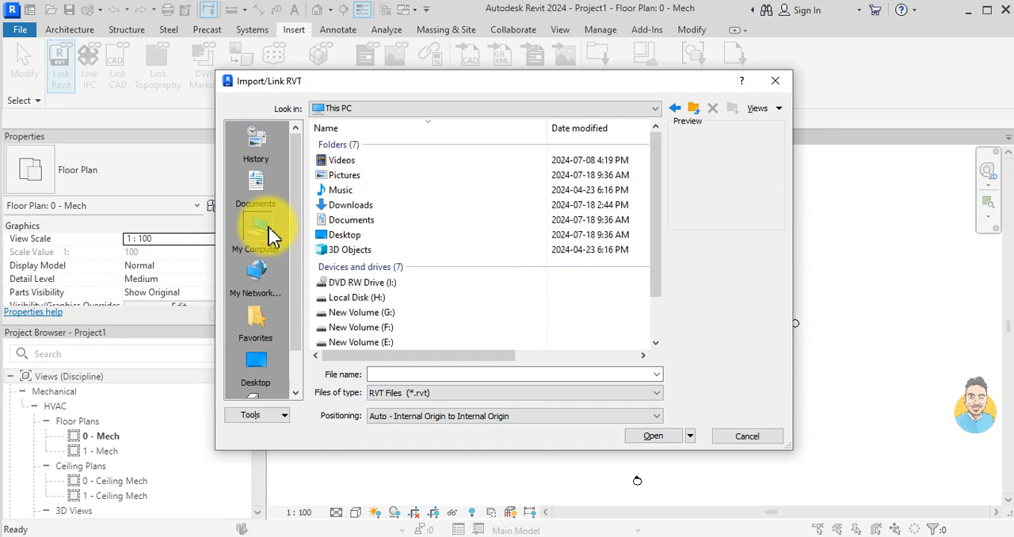
Step: Link racadvancedsampleproject.rvt from the Downloads folder using Auto - Internal Origin to Internal Origin positioning
{"action": "double_click", "coordinate": [375, 207]}
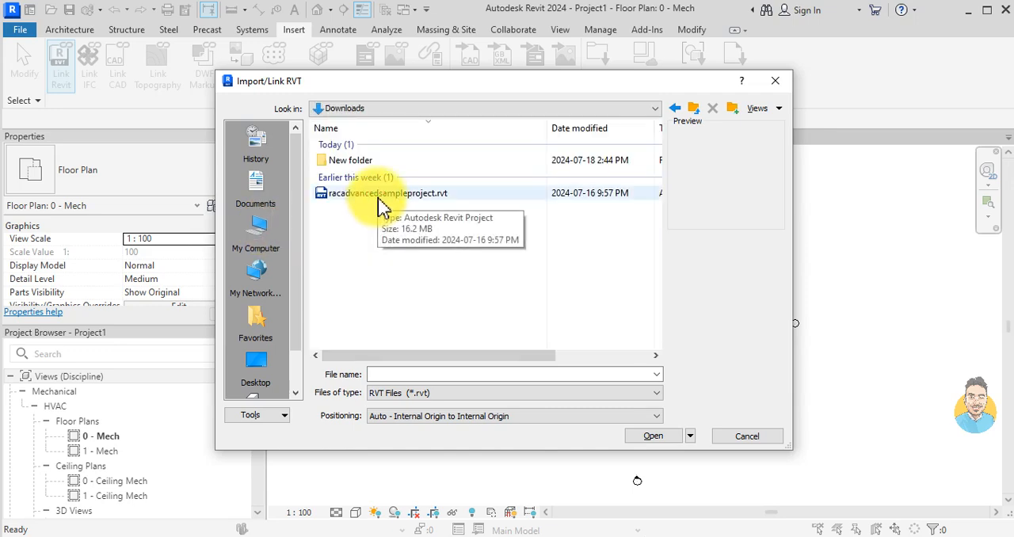
{"action": "left_click", "coordinate": [380, 206]}
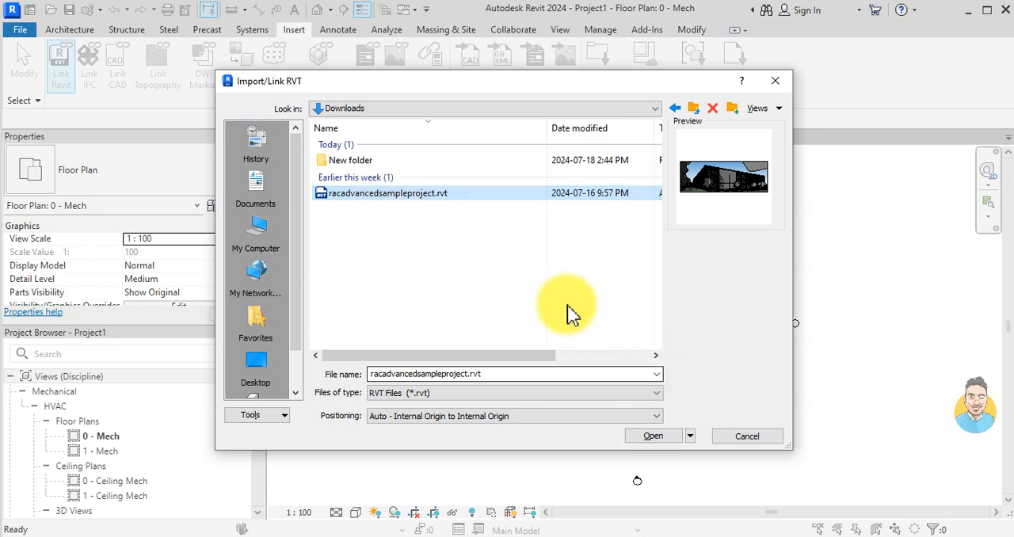
{"action": "left_click", "coordinate": [653, 436]}
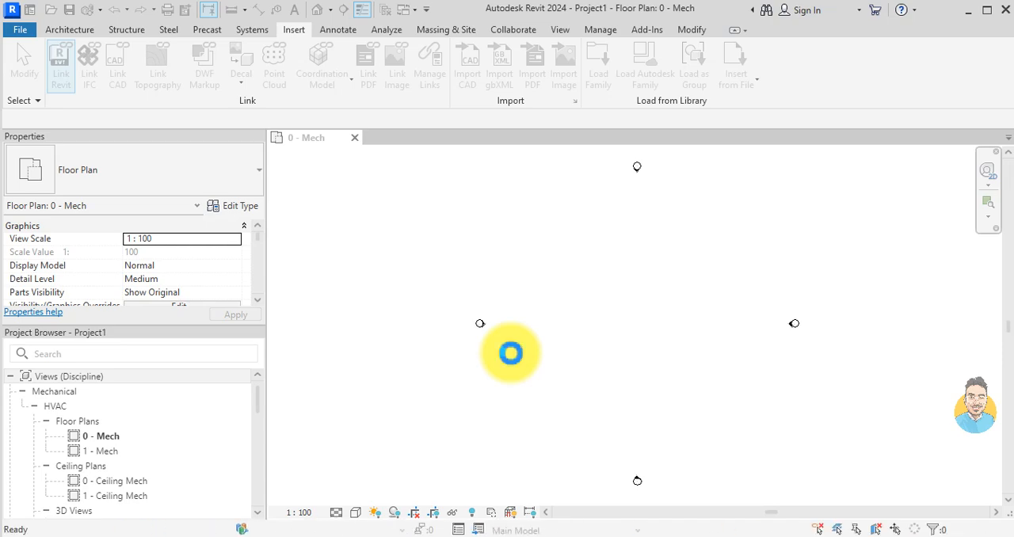
{"action": "scroll", "coordinate": [572, 294], "scroll_direction": "down", "scroll_amount": 1}
{"action": "middle_click_drag", "start_coordinate": [747, 327], "coordinate": [677, 361]}
{"action": "scroll", "coordinate": [636, 260], "scroll_direction": "up", "scroll_amount": 1}
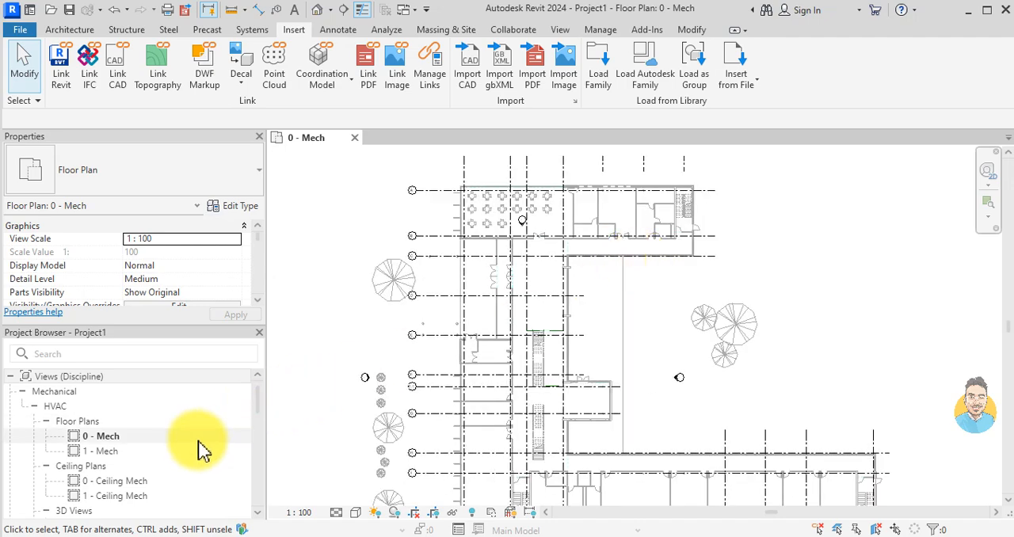
Step: Open the East - Mech elevation and extend the Level 0 and Level 1 lines past the linked model's level heads
{"action": "scroll", "coordinate": [679, 384], "scroll_direction": "up", "scroll_amount": 2}
{"action": "double_click", "coordinate": [678, 381]}
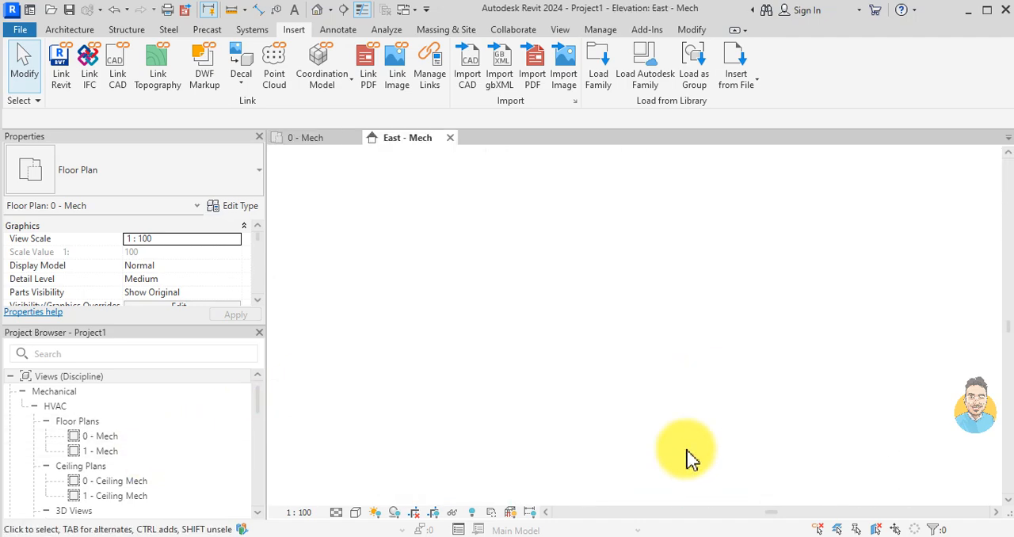
{"action": "scroll", "coordinate": [737, 388], "scroll_direction": "up", "scroll_amount": 4}
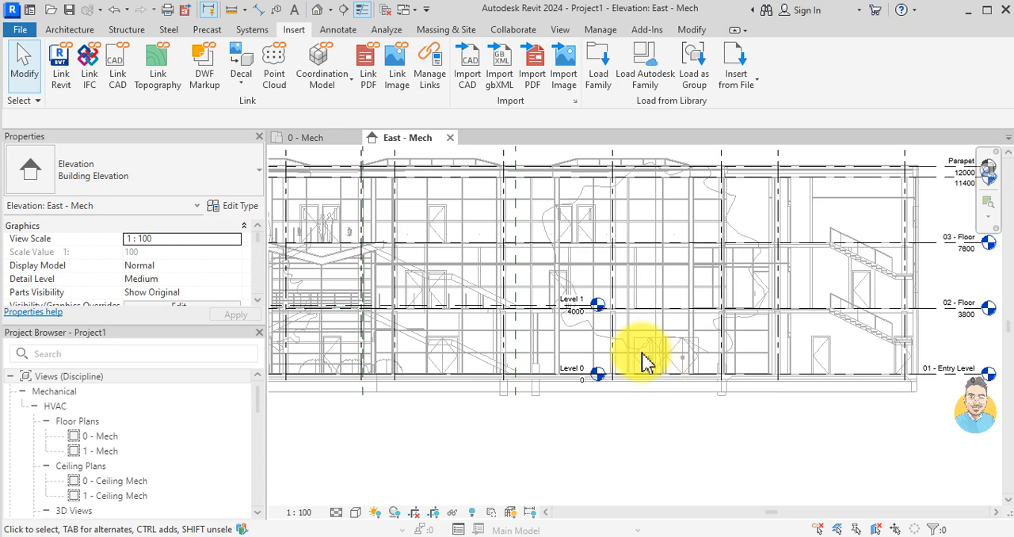
{"action": "left_click", "coordinate": [561, 308]}
{"action": "scroll", "coordinate": [582, 310], "scroll_direction": "down", "scroll_amount": 3}
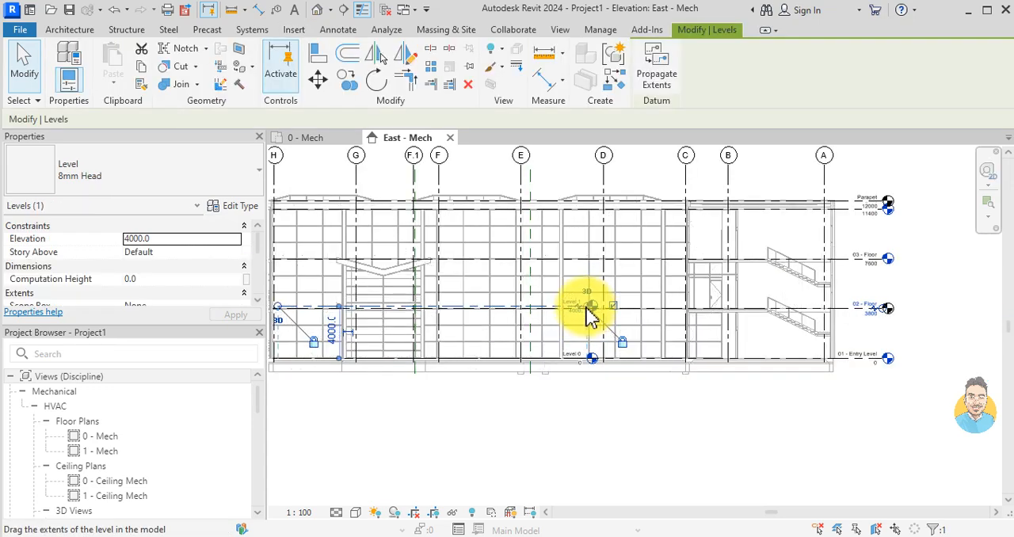
{"action": "left_click_drag", "start_coordinate": [865, 325], "coordinate": [946, 309]}
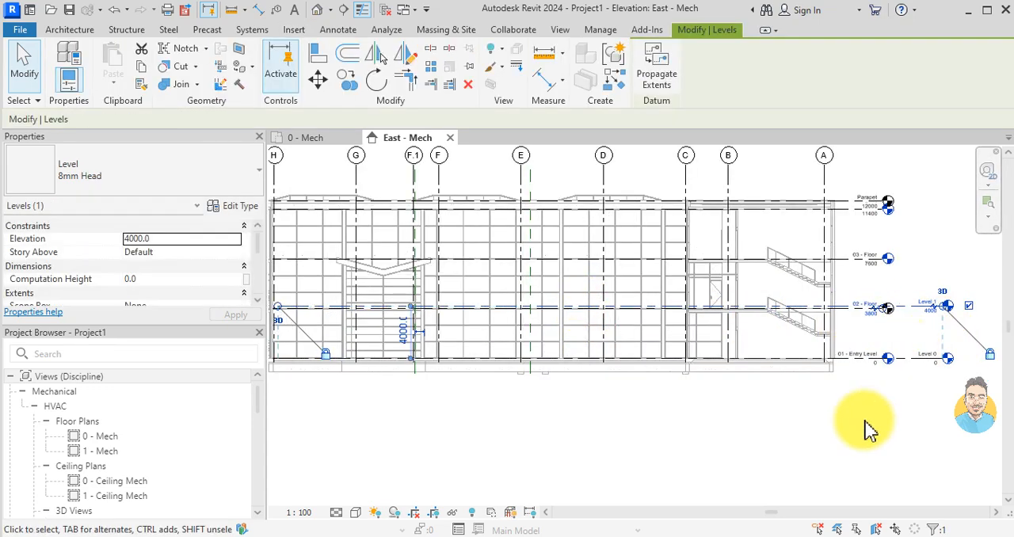
{"action": "left_click", "coordinate": [869, 428]}
Step: Align Level 1 to the linked model's 02 - Floor level at 3800
{"action": "scroll", "coordinate": [831, 331], "scroll_direction": "up", "scroll_amount": 6}
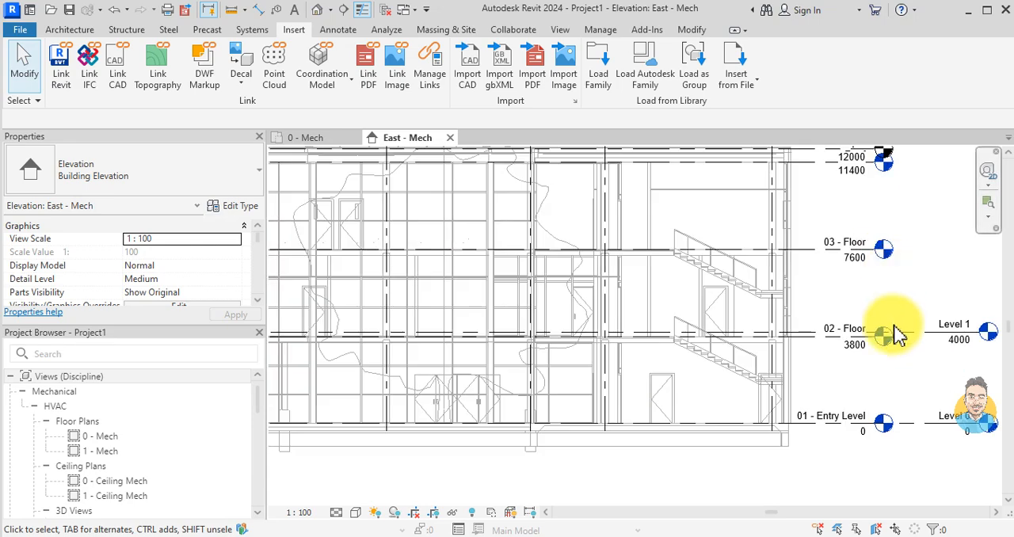
{"action": "scroll", "coordinate": [828, 318], "scroll_direction": "up", "scroll_amount": 2}
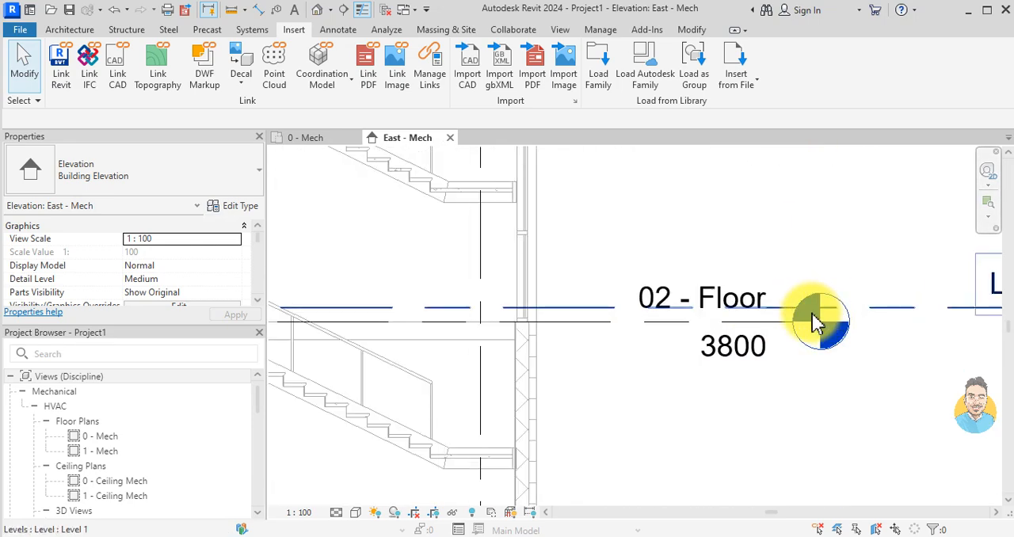
{"action": "key", "text": "a"}
{"action": "key", "text": "l"}
{"action": "scroll", "coordinate": [792, 329], "scroll_direction": "down", "scroll_amount": 3}
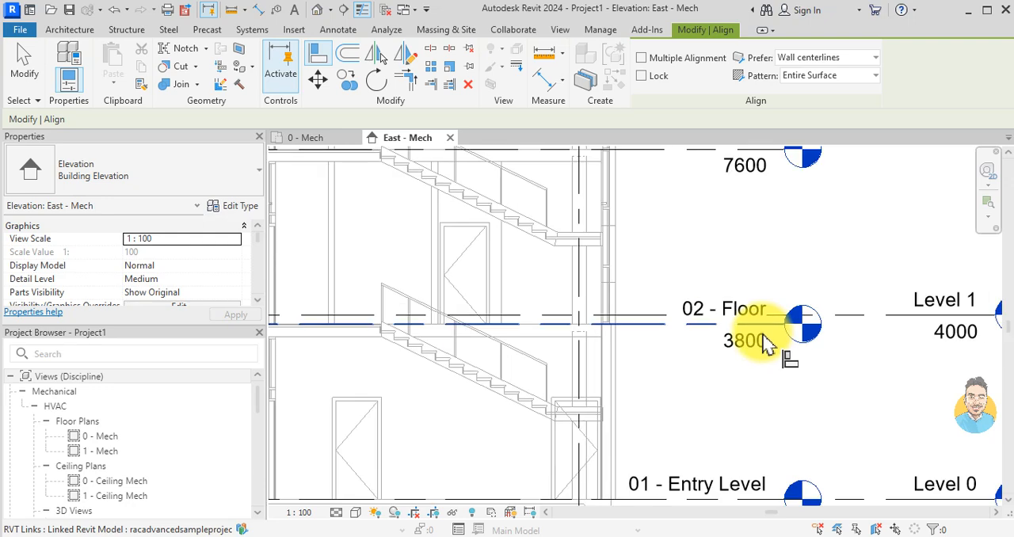
{"action": "left_click", "coordinate": [584, 340]}
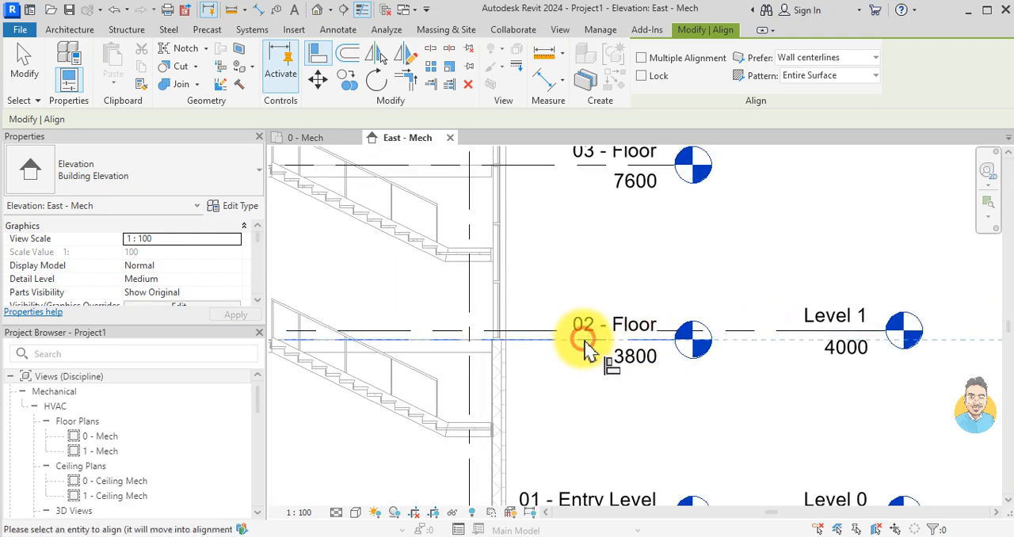
{"action": "left_click", "coordinate": [770, 332]}
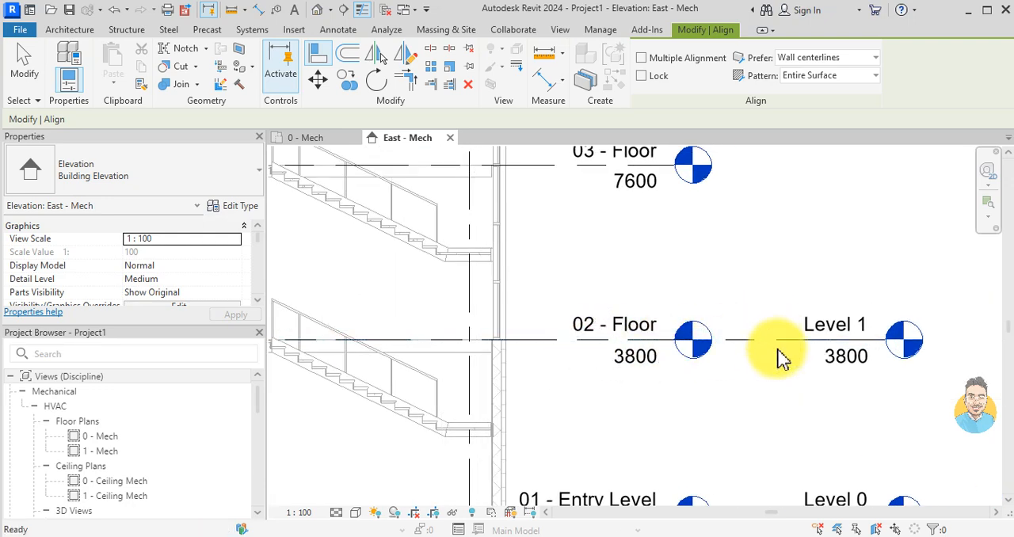
{"action": "key", "text": "Escape"}
{"action": "scroll", "coordinate": [755, 364], "scroll_direction": "down", "scroll_amount": 2}
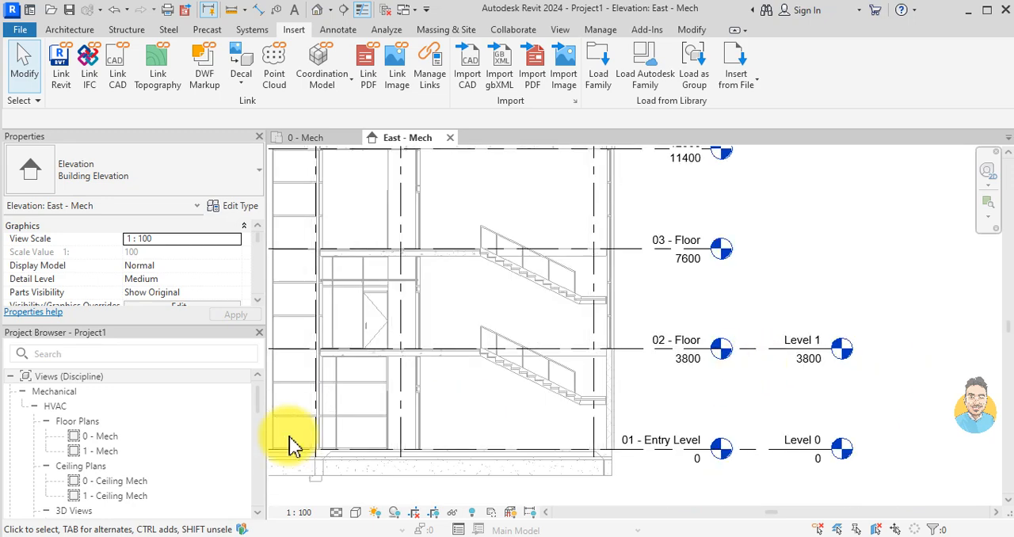
Step: Open the 0 - Ceiling Mech reflected ceiling plan at the gridded ceiling rooms
{"action": "double_click", "coordinate": [150, 481]}
{"action": "scroll", "coordinate": [672, 440], "scroll_direction": "up", "scroll_amount": 5}
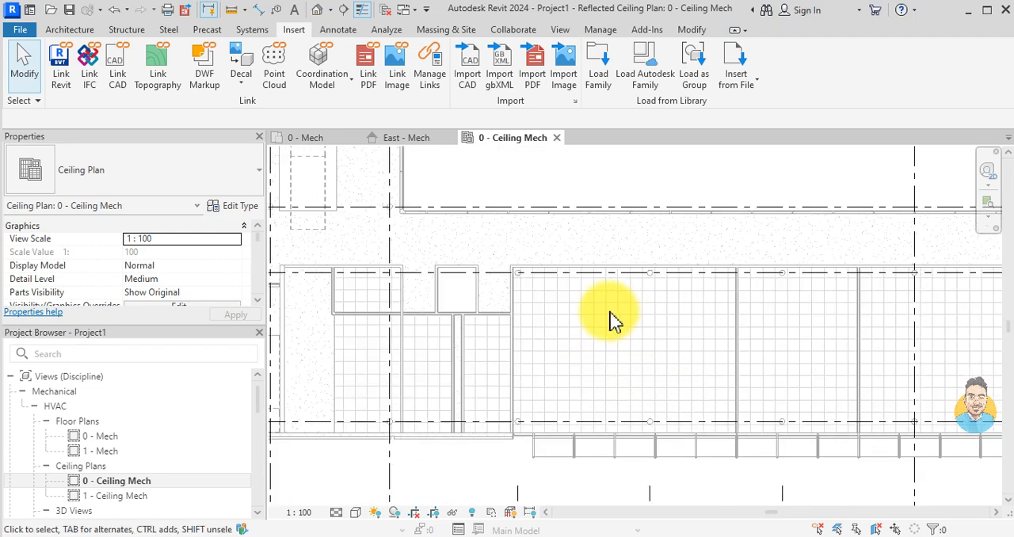
{"action": "scroll", "coordinate": [572, 315], "scroll_direction": "down", "scroll_amount": 1}
{"action": "scroll", "coordinate": [604, 340], "scroll_direction": "up", "scroll_amount": 1}
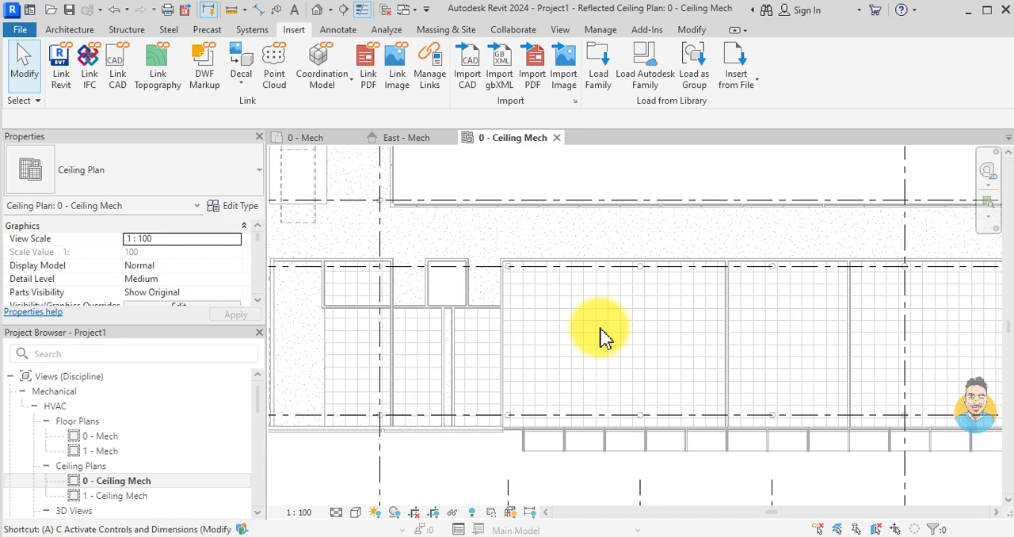
{"action": "key", "text": "t"}
{"action": "left_click", "coordinate": [200, 182]}
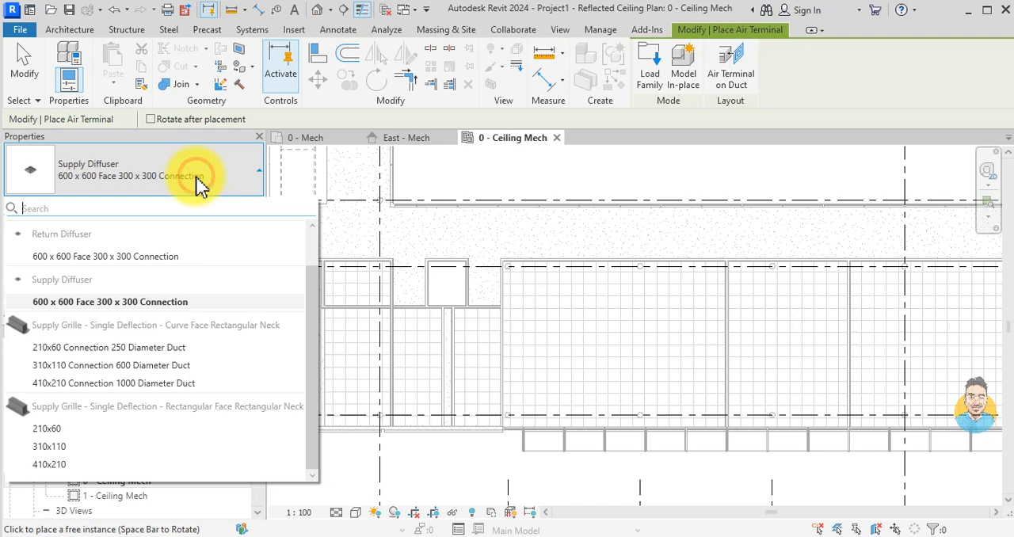
{"action": "left_click", "coordinate": [119, 302]}
{"action": "scroll", "coordinate": [550, 354], "scroll_direction": "up", "scroll_amount": 3}
{"action": "scroll", "coordinate": [607, 380], "scroll_direction": "down", "scroll_amount": 1}
{"action": "middle_click_drag", "start_coordinate": [608, 380], "coordinate": [537, 378]}
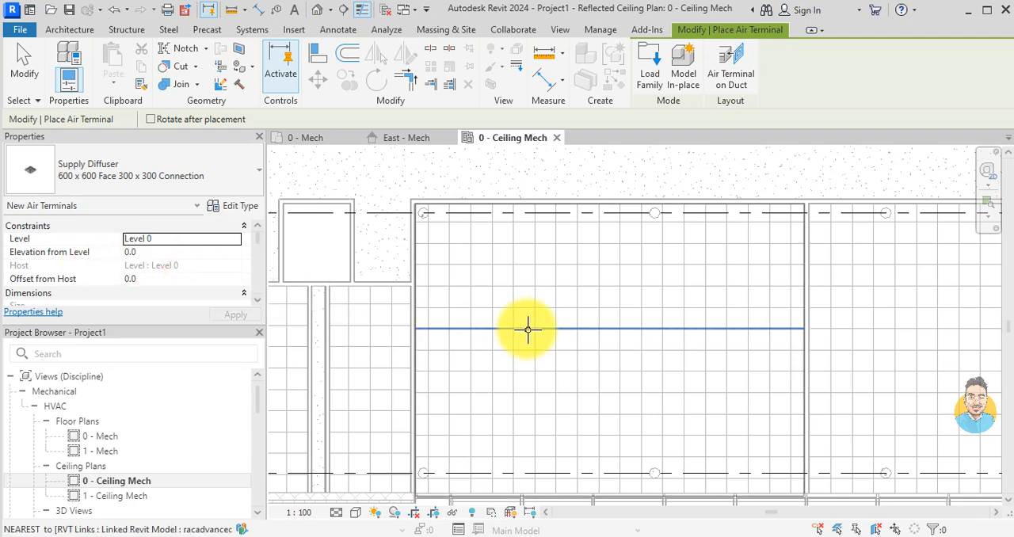
{"action": "scroll", "coordinate": [565, 333], "scroll_direction": "up", "scroll_amount": 1}
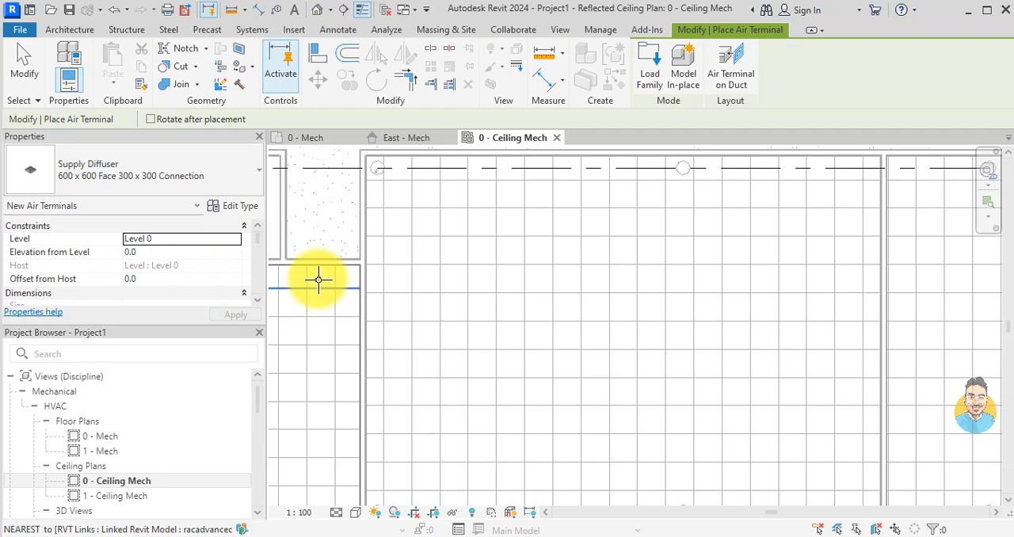
{"action": "scroll", "coordinate": [581, 291], "scroll_direction": "down", "scroll_amount": 3}
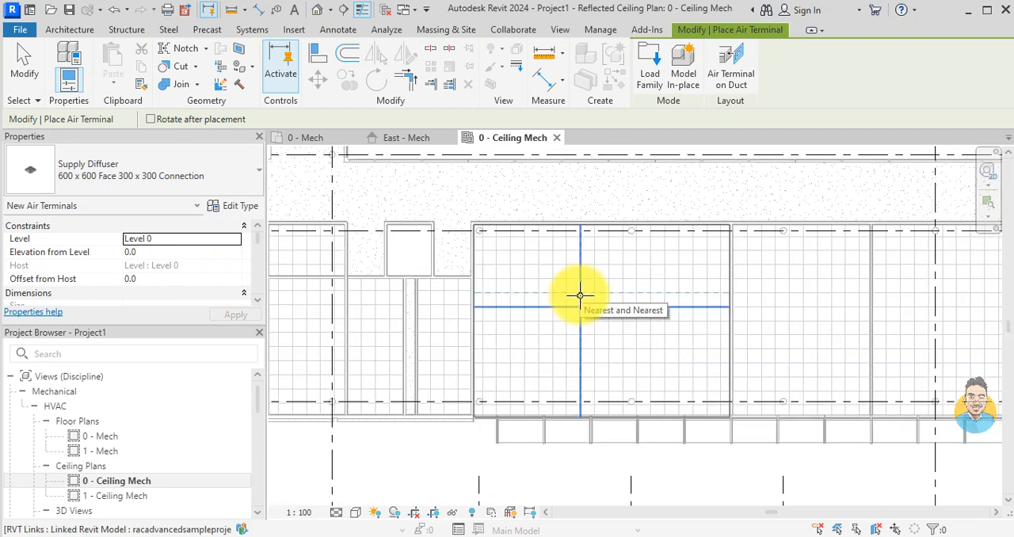
{"action": "key", "text": "Escape"}
Step: Draw a short vertical building section across the gridded ceiling between grids 4 and 5
{"action": "scroll", "coordinate": [580, 304], "scroll_direction": "down", "scroll_amount": 3}
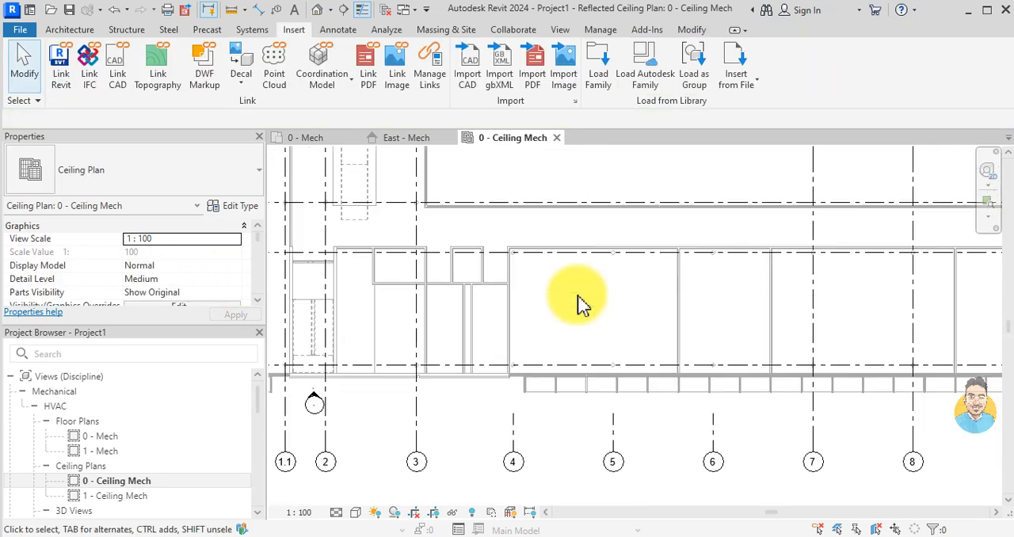
{"action": "middle_click_drag", "start_coordinate": [651, 270], "coordinate": [614, 354]}
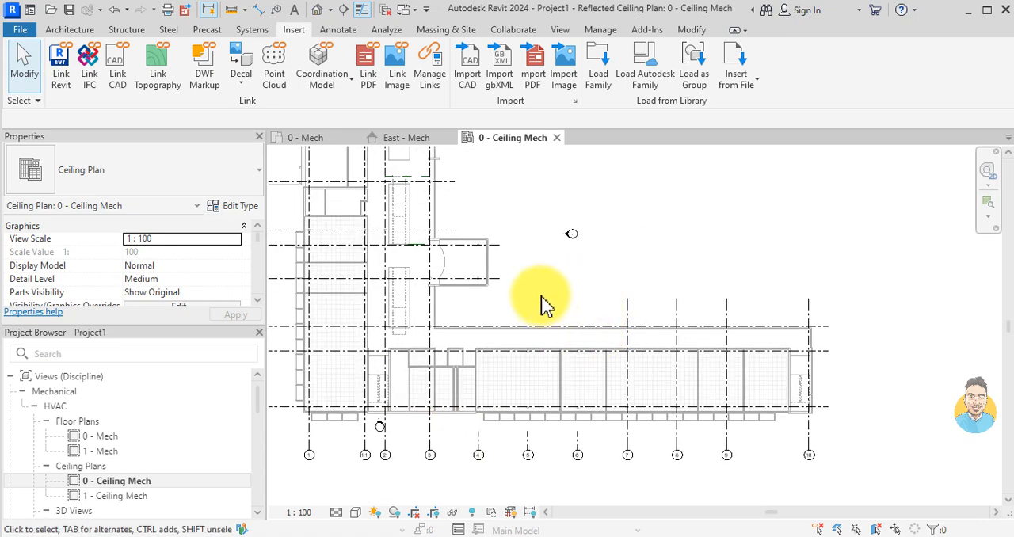
{"action": "scroll", "coordinate": [491, 421], "scroll_direction": "up", "scroll_amount": 2}
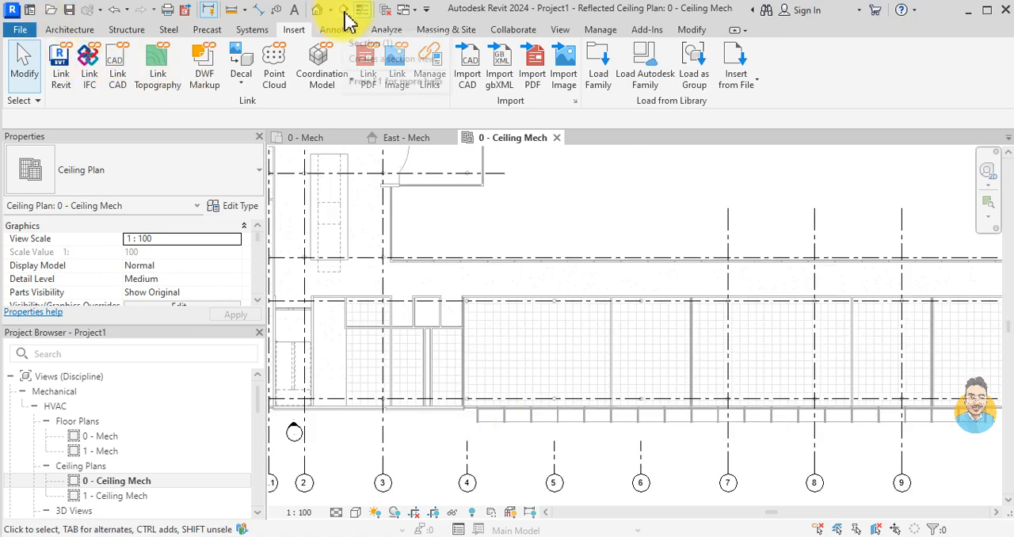
{"action": "left_click", "coordinate": [345, 13]}
{"action": "scroll", "coordinate": [475, 325], "scroll_direction": "up", "scroll_amount": 3}
{"action": "left_click", "coordinate": [559, 301]}
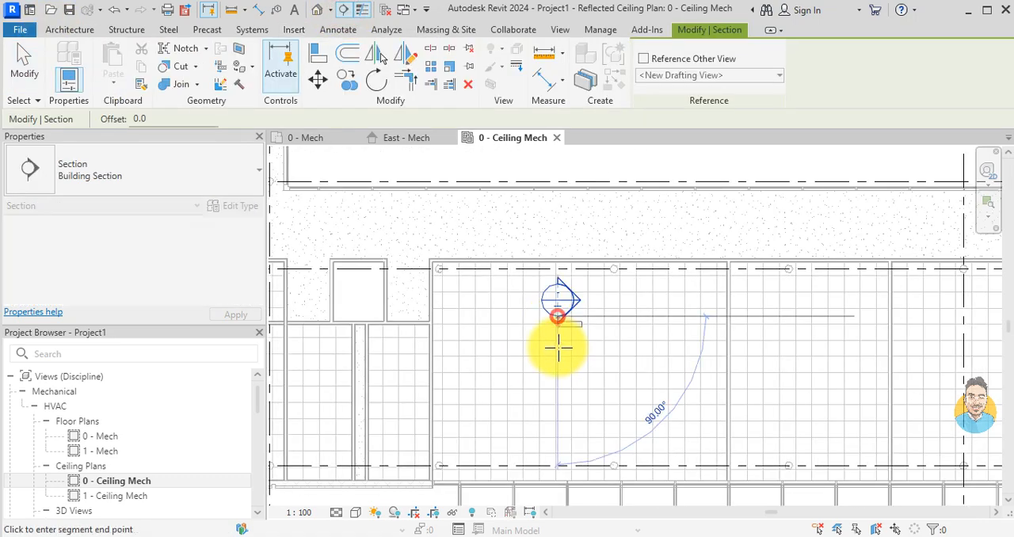
{"action": "left_click", "coordinate": [563, 408]}
{"action": "key", "text": "Escape"}
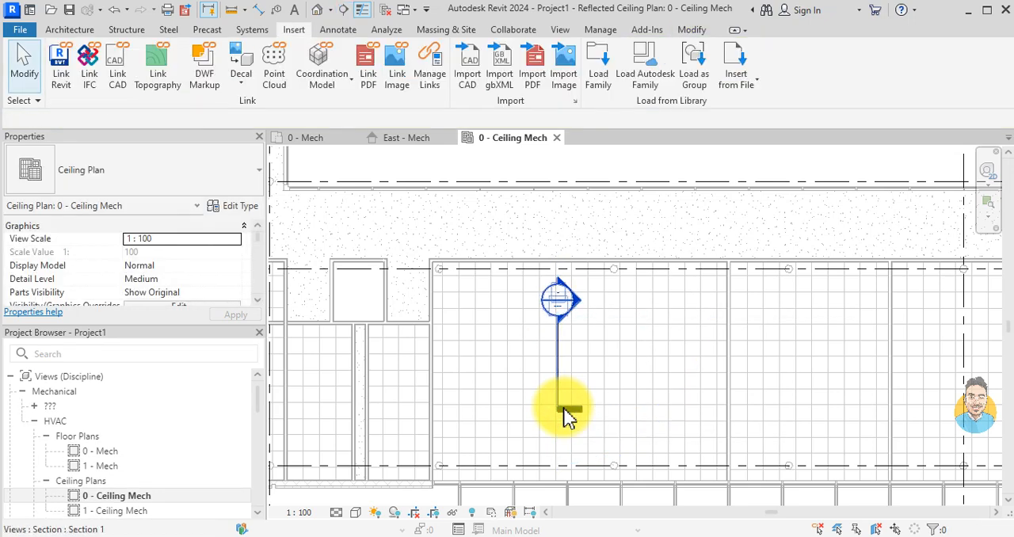
Step: Open the section view cut through the gridded ceiling room
{"action": "scroll", "coordinate": [586, 329], "scroll_direction": "up", "scroll_amount": 2}
{"action": "double_click", "coordinate": [576, 311]}
{"action": "scroll", "coordinate": [667, 358], "scroll_direction": "up", "scroll_amount": 4}
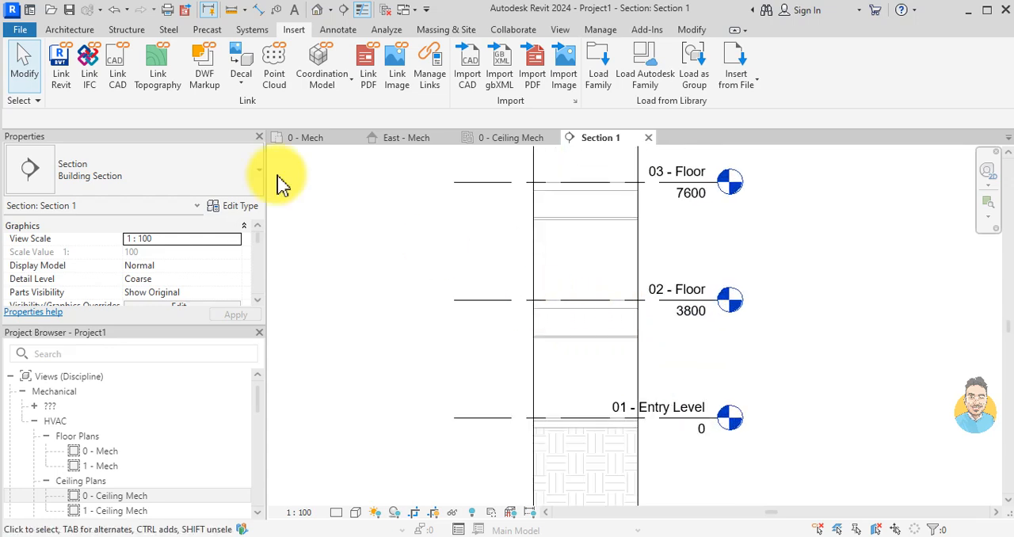
{"action": "left_click", "coordinate": [590, 356]}
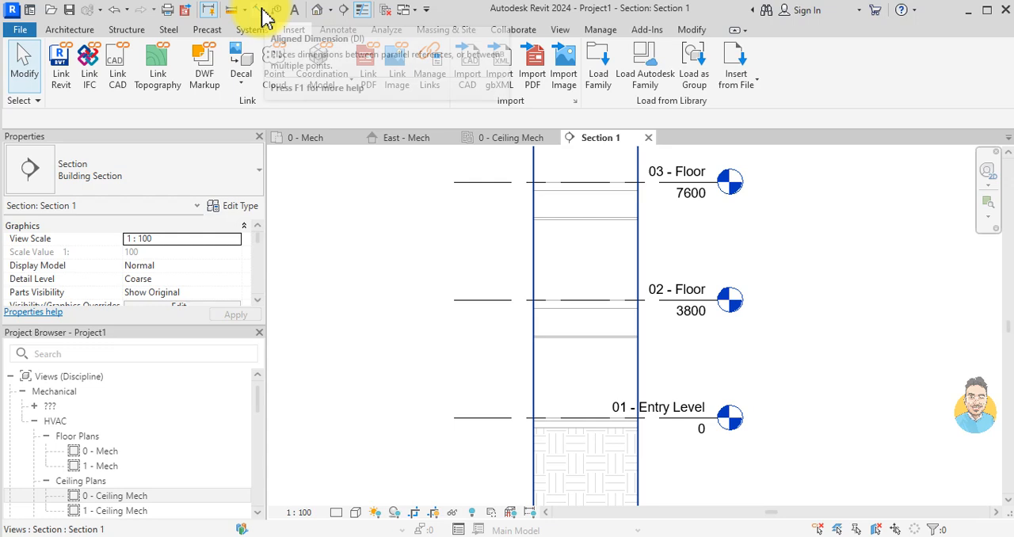
Step: Place an aligned dimension from 01 - Entry Level up to the upper ceiling line below 02 - Floor
{"action": "left_click", "coordinate": [264, 14]}
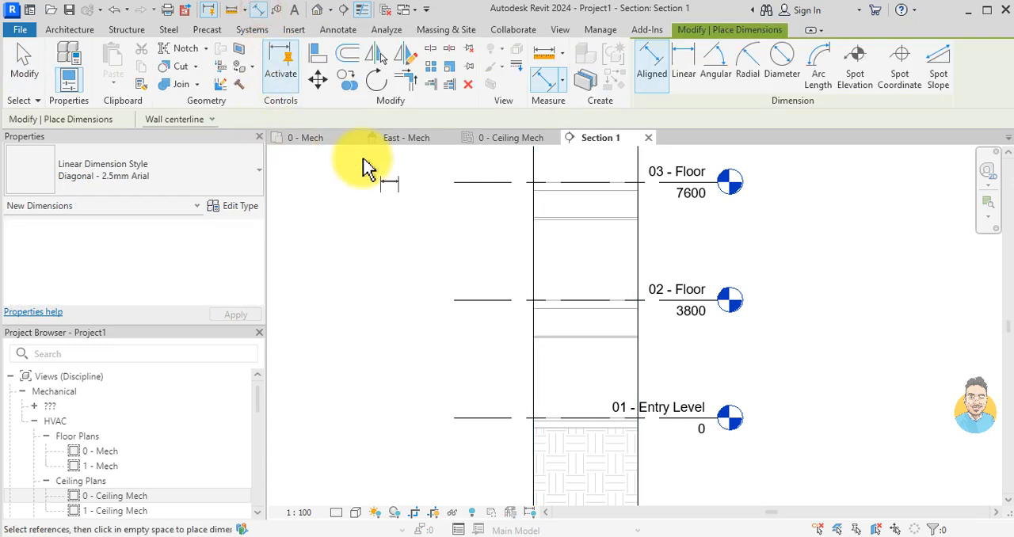
{"action": "scroll", "coordinate": [590, 404], "scroll_direction": "up", "scroll_amount": 2}
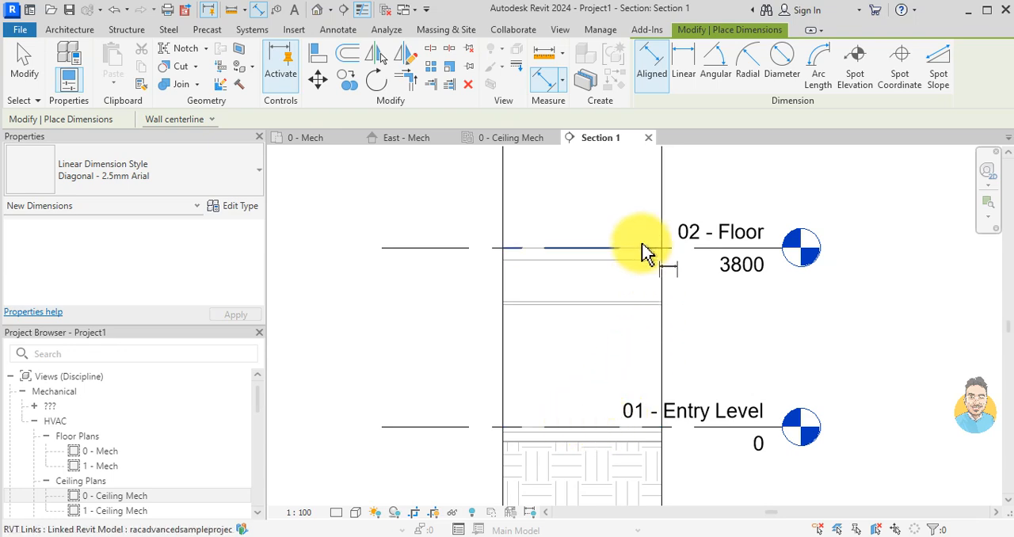
{"action": "scroll", "coordinate": [592, 311], "scroll_direction": "up", "scroll_amount": 1}
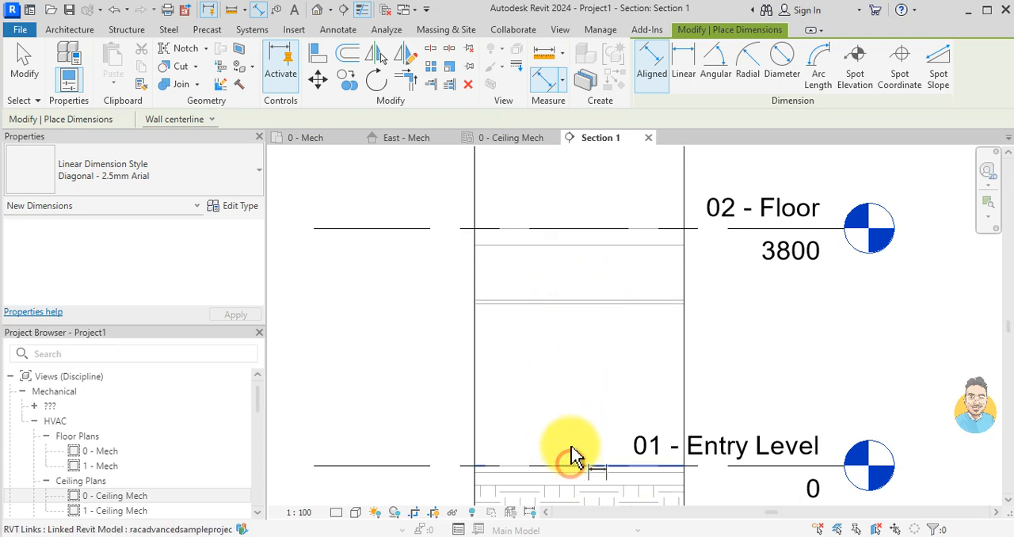
{"action": "left_click", "coordinate": [574, 466]}
{"action": "left_click", "coordinate": [571, 301]}
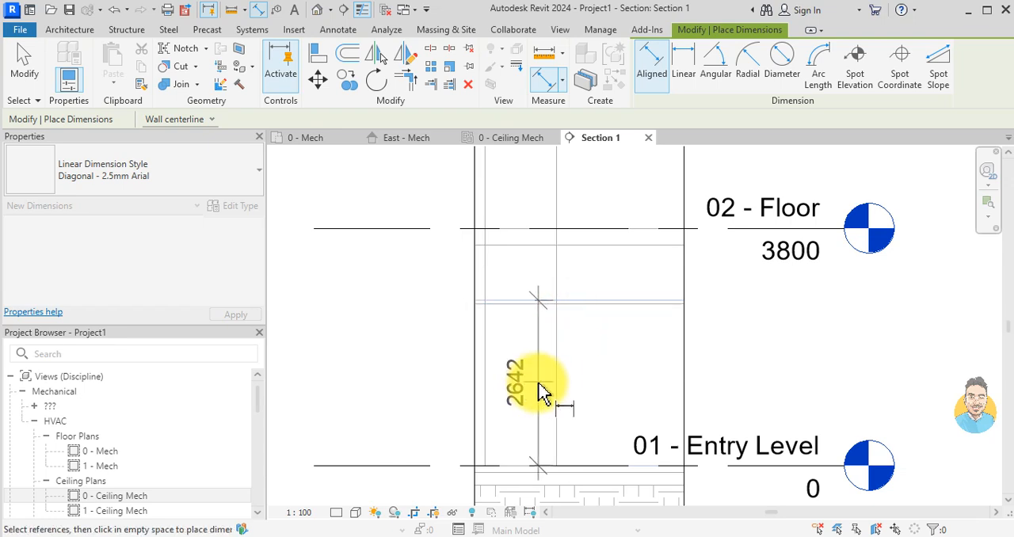
{"action": "scroll", "coordinate": [543, 388], "scroll_direction": "up", "scroll_amount": 2}
{"action": "left_click", "coordinate": [529, 388]}
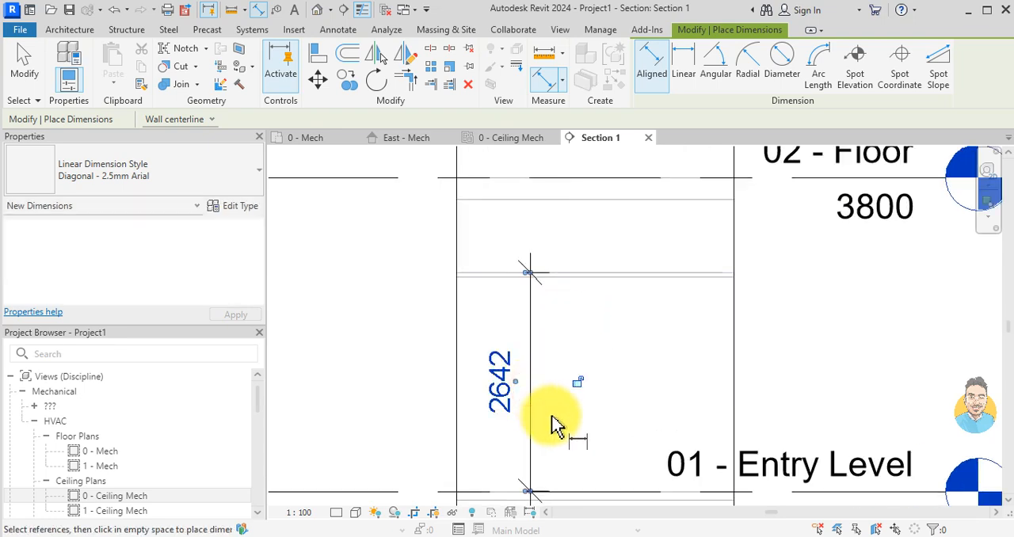
{"action": "key", "text": "Escape"}
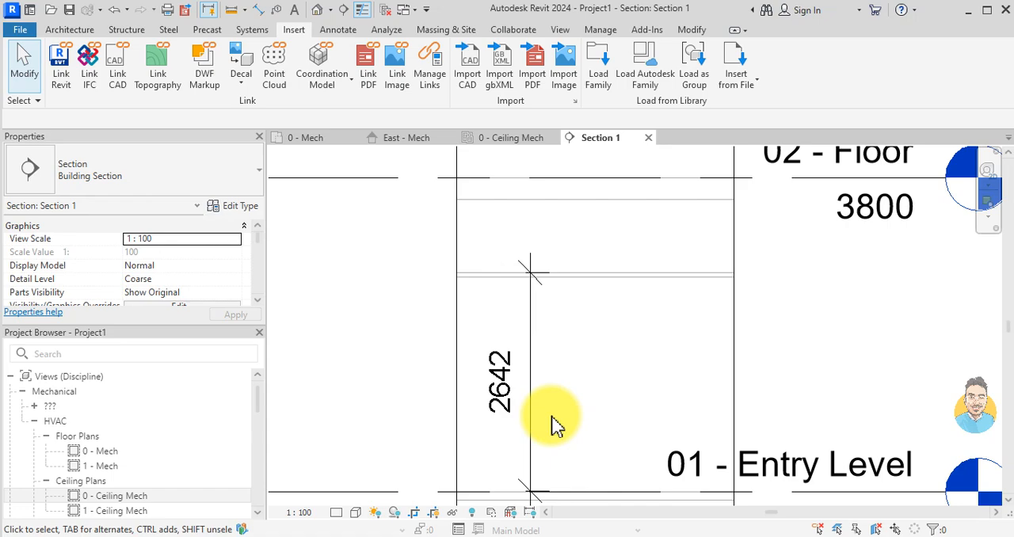
Step: Return to the 0 - Ceiling Mech plan at the room containing the section mark
{"action": "left_click", "coordinate": [485, 139]}
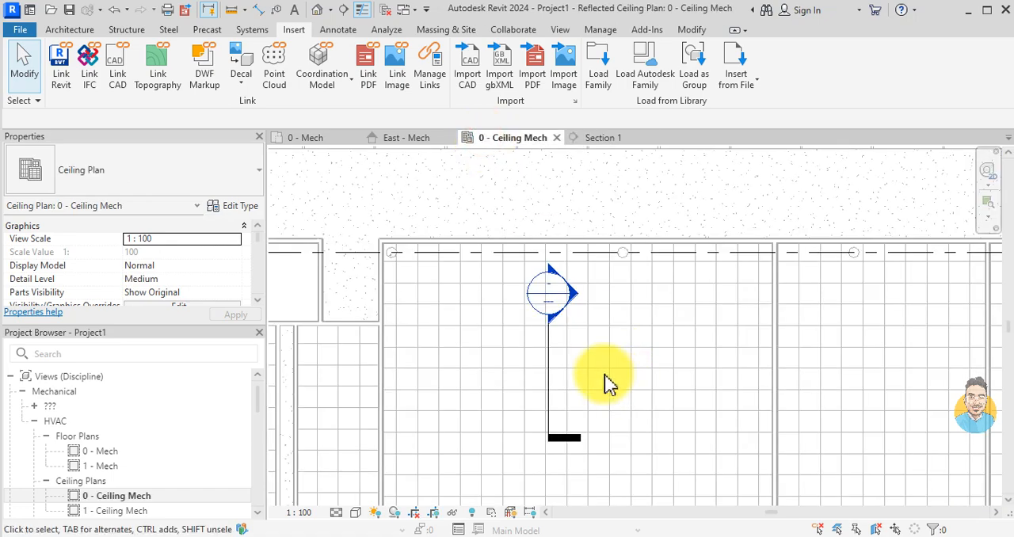
{"action": "middle_click_drag", "start_coordinate": [609, 400], "coordinate": [591, 365]}
{"action": "scroll", "coordinate": [539, 311], "scroll_direction": "down", "scroll_amount": 1}
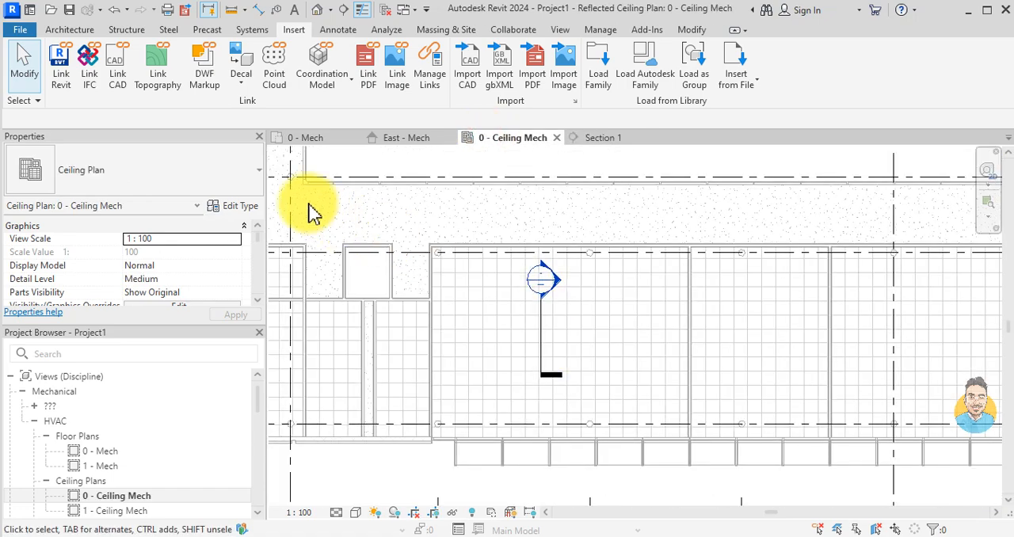
Step: Start placing the 600 x 600 face supply diffuser with its elevation from Level 0 set to 2642, the dimension in Section 1
{"action": "key", "text": "t"}
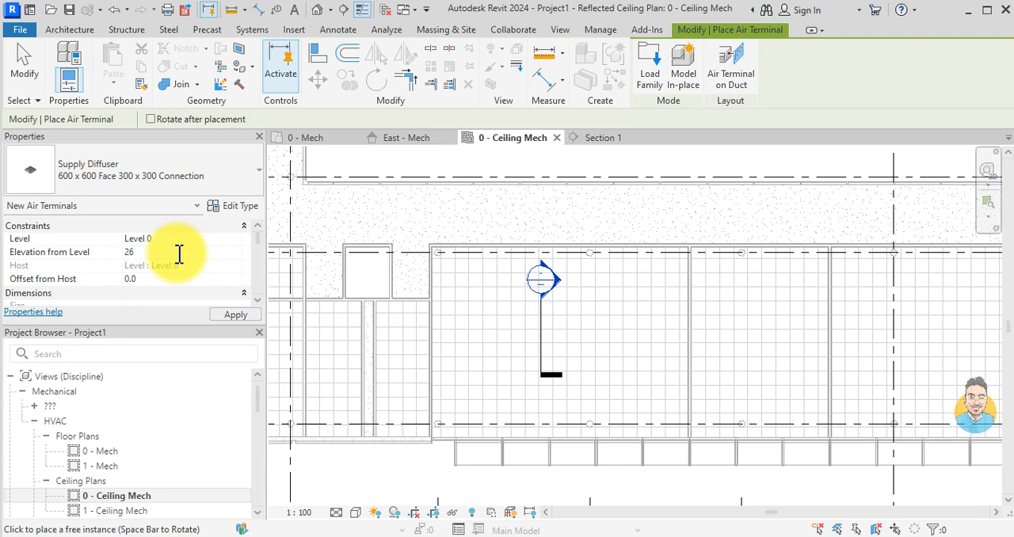
{"action": "left_click", "coordinate": [597, 138]}
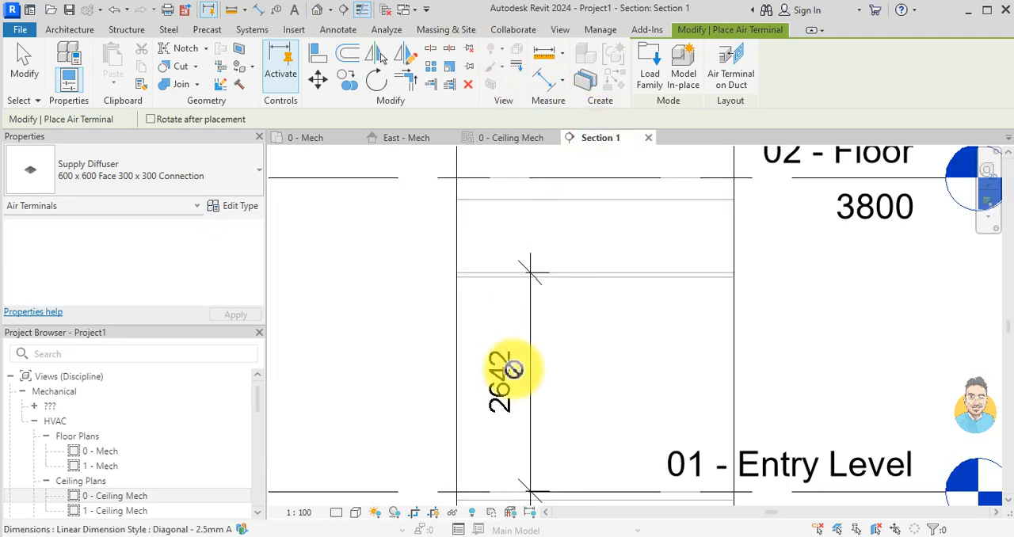
{"action": "left_click", "coordinate": [532, 143]}
{"action": "left_click", "coordinate": [146, 257]}
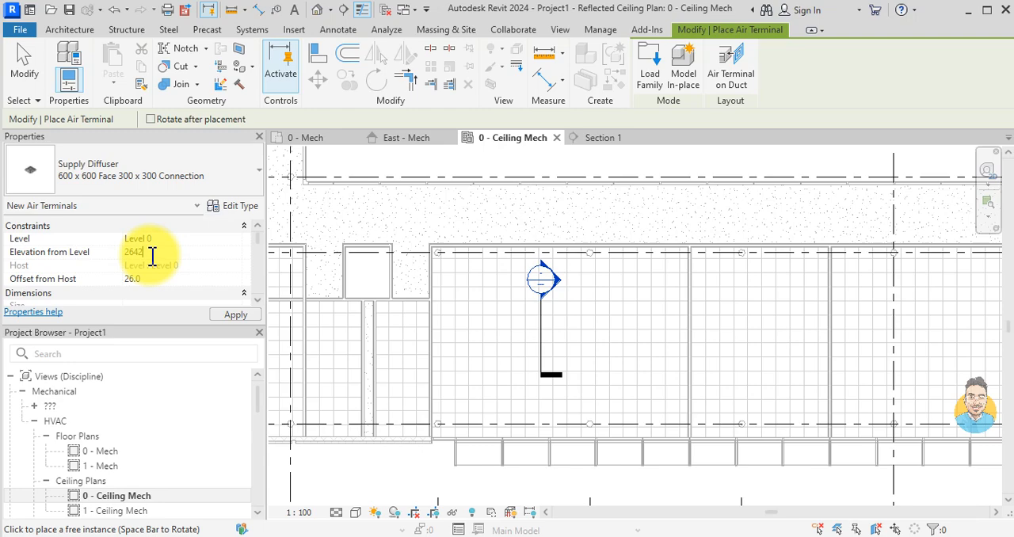
Step: Place one 600 x 600 supply diffuser on the gridded ceiling just left of the section mark and end the placement
{"action": "scroll", "coordinate": [476, 362], "scroll_direction": "up", "scroll_amount": 3}
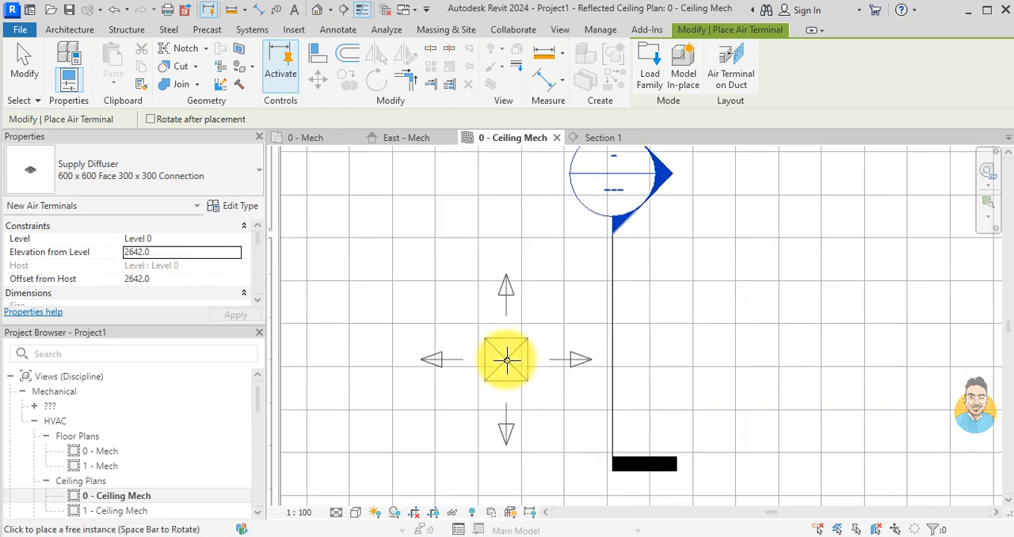
{"action": "scroll", "coordinate": [507, 357], "scroll_direction": "down", "scroll_amount": 2}
{"action": "scroll", "coordinate": [502, 324], "scroll_direction": "up", "scroll_amount": 3}
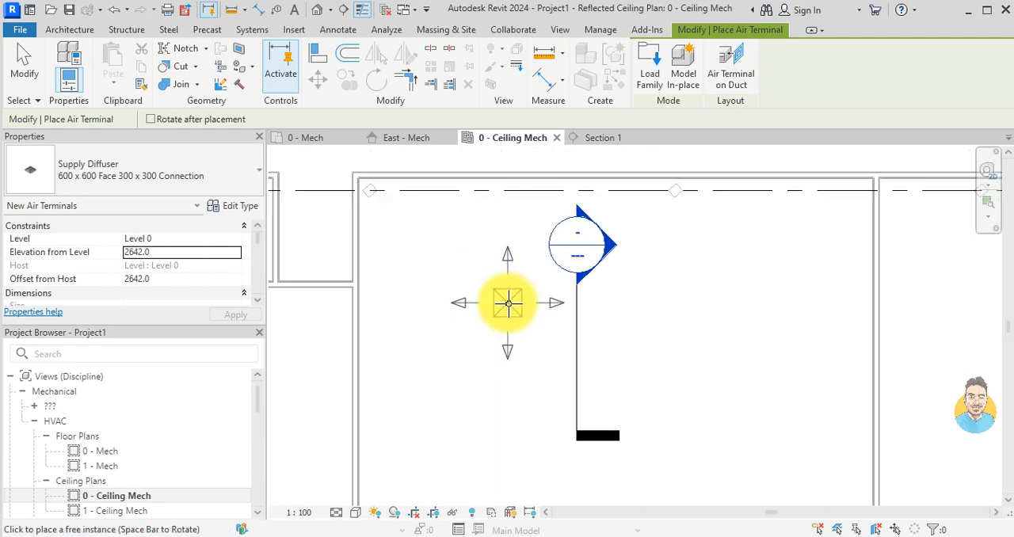
{"action": "left_click", "coordinate": [501, 303]}
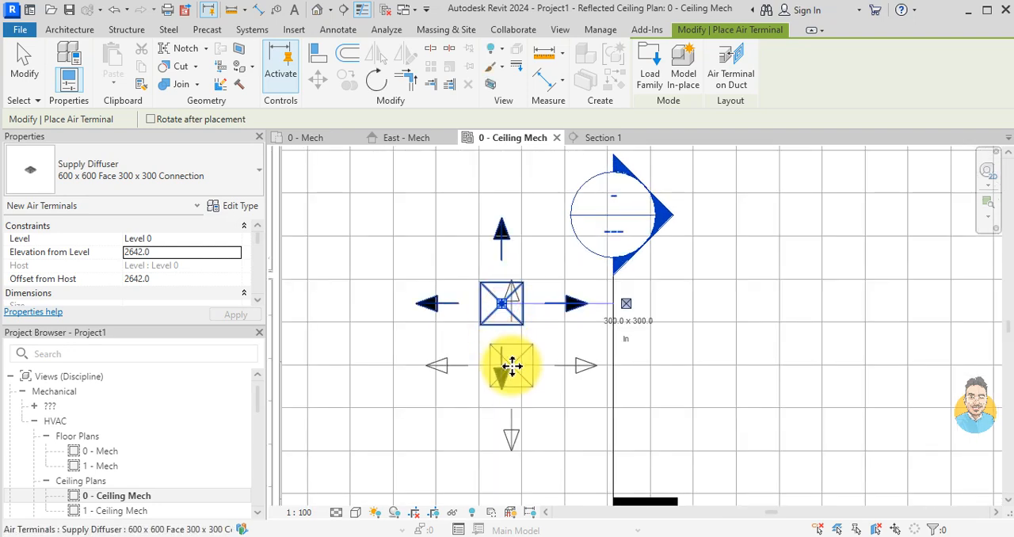
{"action": "key", "text": "Escape"}
{"action": "key", "text": "Escape"}
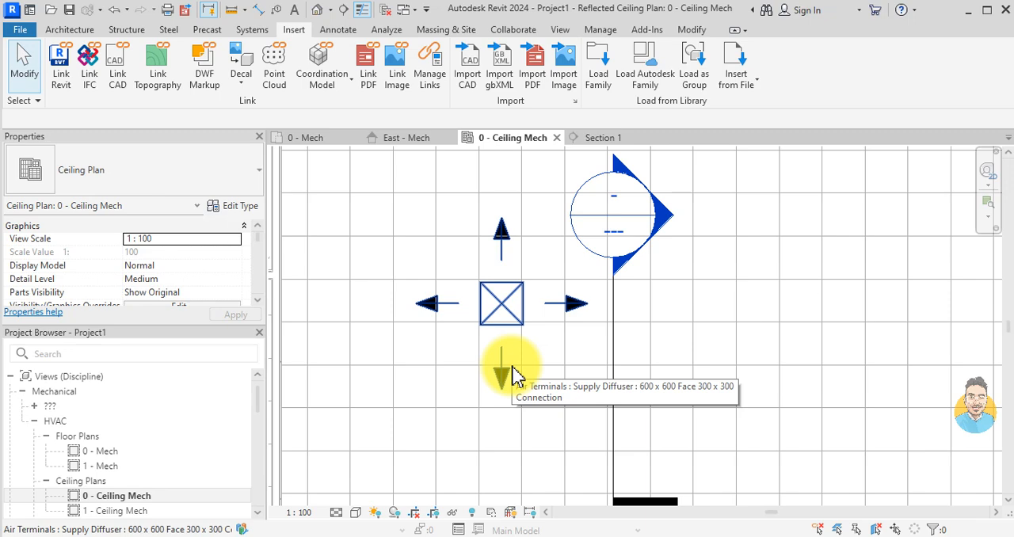
Step: Examine the placed supply diffuser's position relative to the surrounding ceiling grid
{"action": "scroll", "coordinate": [513, 372], "scroll_direction": "down", "scroll_amount": 2}
{"action": "middle_click_drag", "start_coordinate": [520, 369], "coordinate": [507, 278]}
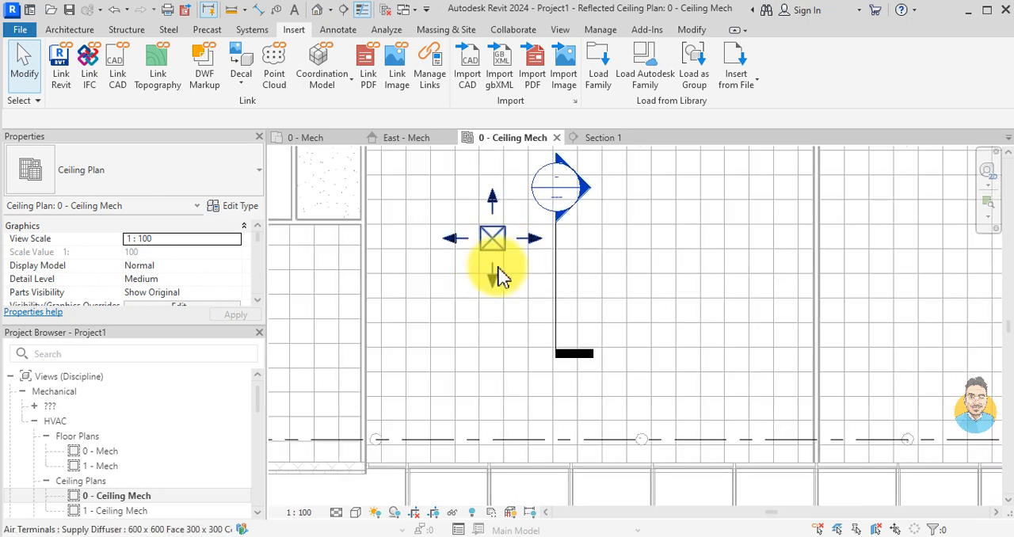
{"action": "scroll", "coordinate": [515, 286], "scroll_direction": "down", "scroll_amount": 1}
{"action": "scroll", "coordinate": [502, 294], "scroll_direction": "up", "scroll_amount": 2}
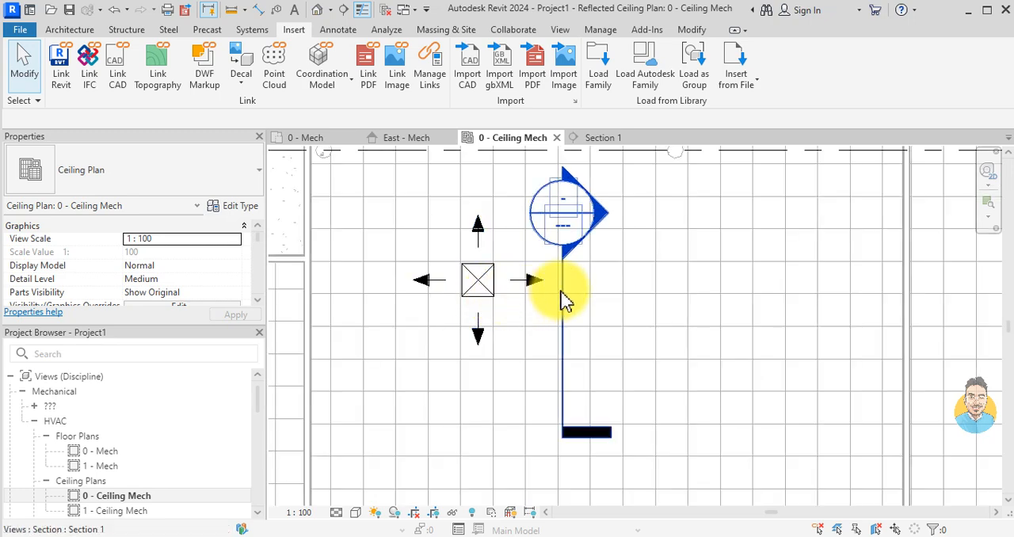
{"action": "scroll", "coordinate": [564, 300], "scroll_direction": "down", "scroll_amount": 2}
{"action": "scroll", "coordinate": [546, 332], "scroll_direction": "up", "scroll_amount": 1}
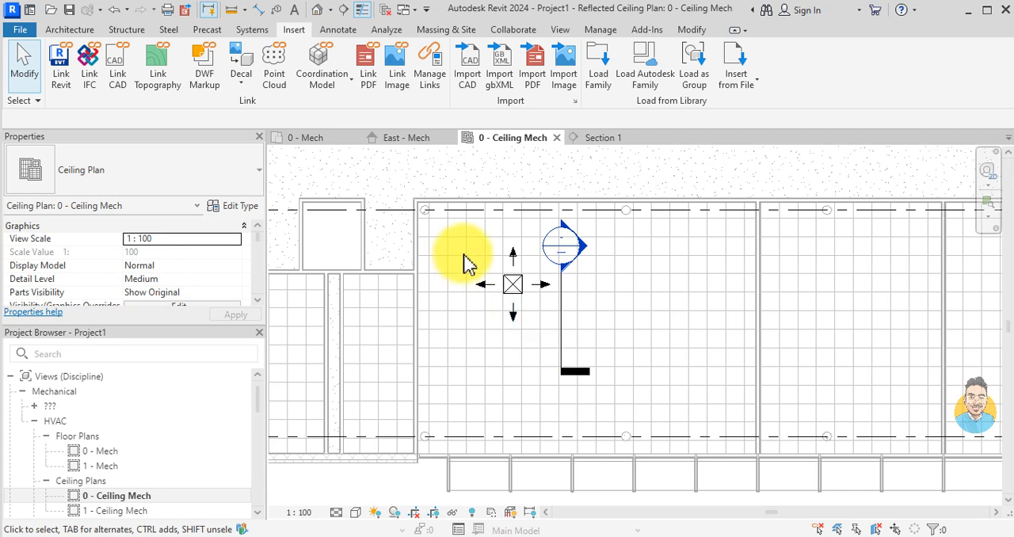
{"action": "scroll", "coordinate": [536, 311], "scroll_direction": "up", "scroll_amount": 1}
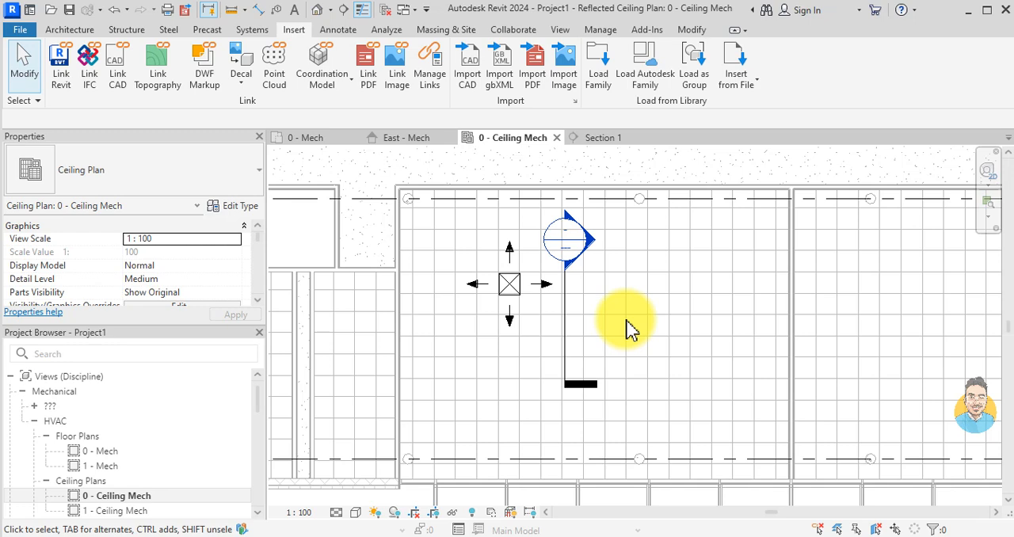
{"action": "scroll", "coordinate": [545, 298], "scroll_direction": "up", "scroll_amount": 1}
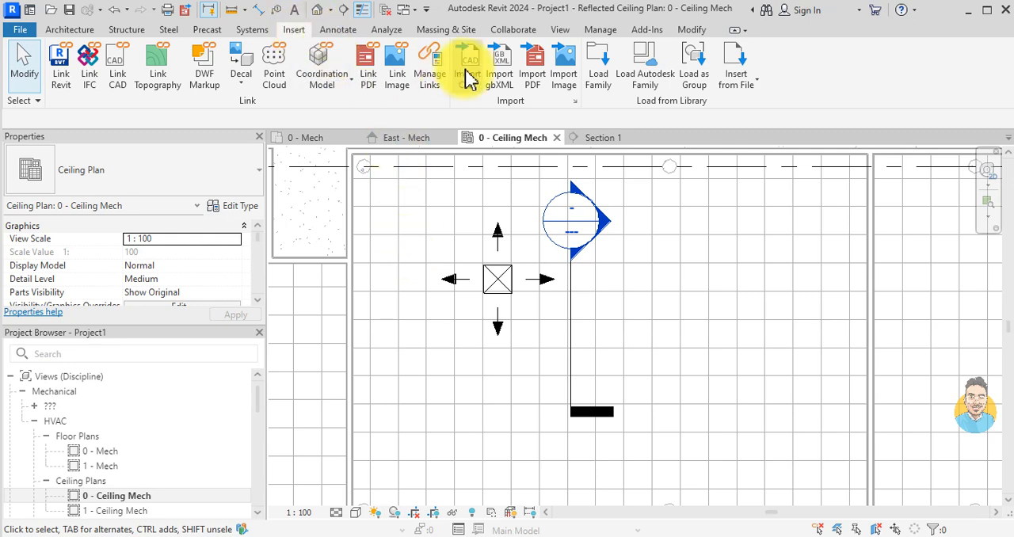
Step: Start loading a family and browse to the English US library in ProgramData, Autodesk, RVT 2024, Libraries on drive C
{"action": "left_click", "coordinate": [599, 73]}
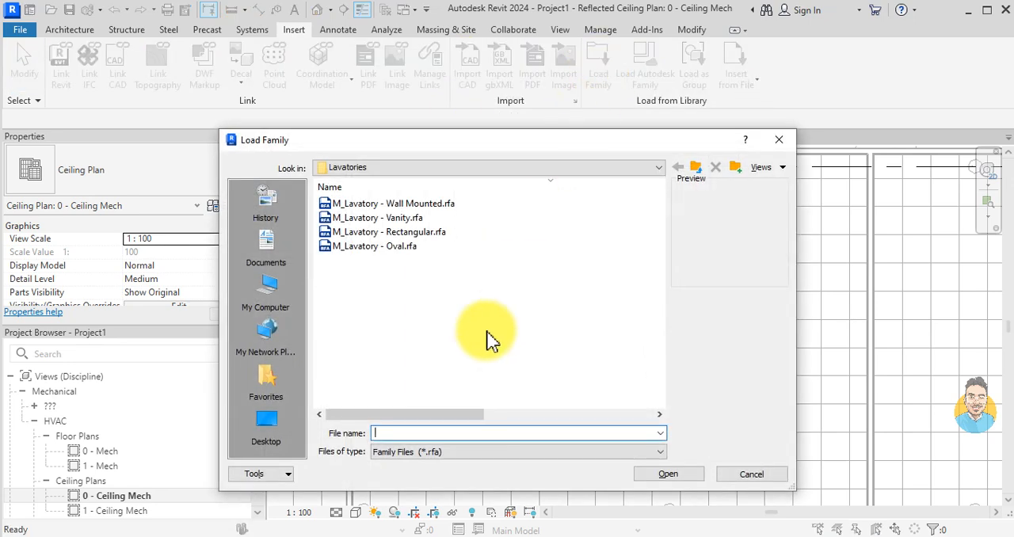
{"action": "left_click", "coordinate": [275, 286]}
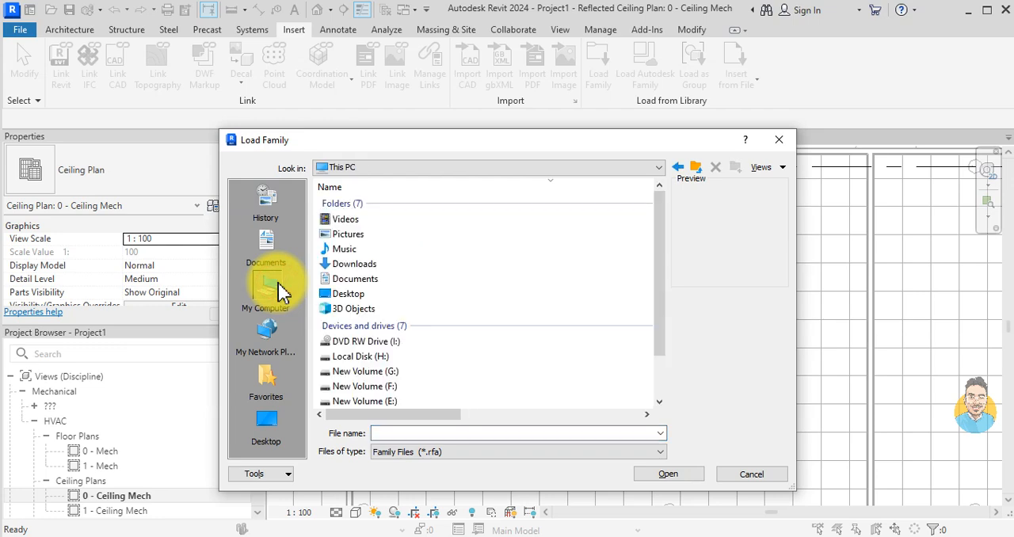
{"action": "scroll", "coordinate": [400, 315], "scroll_direction": "down", "scroll_amount": 1}
{"action": "double_click", "coordinate": [397, 388]}
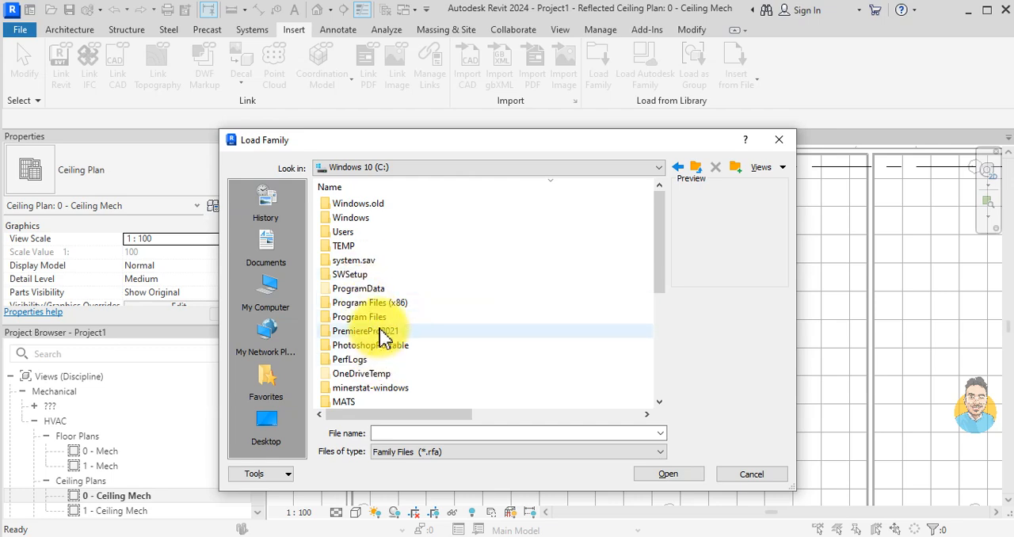
{"action": "double_click", "coordinate": [368, 290]}
{"action": "scroll", "coordinate": [358, 274], "scroll_direction": "down", "scroll_amount": 5}
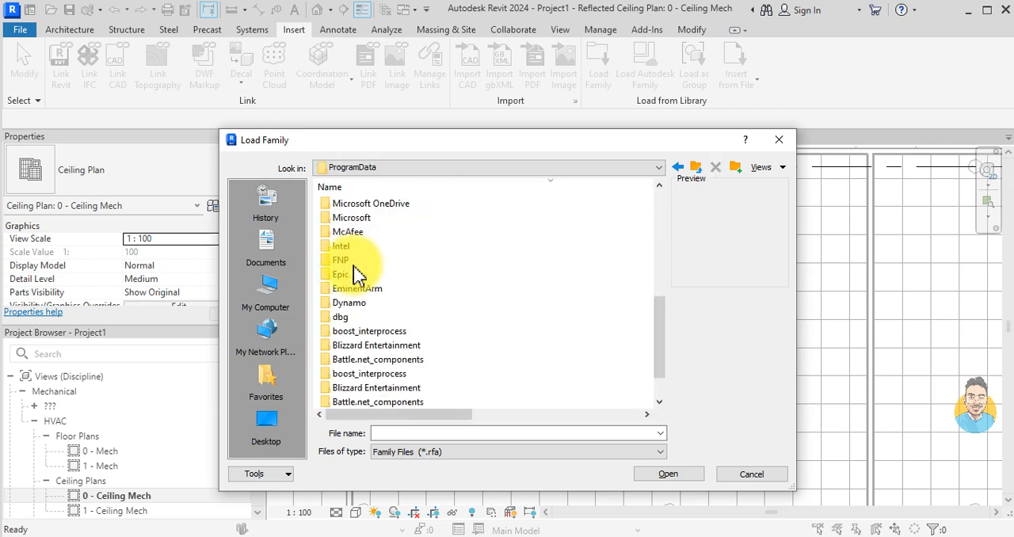
{"action": "scroll", "coordinate": [354, 276], "scroll_direction": "down", "scroll_amount": 3}
{"action": "double_click", "coordinate": [350, 354]}
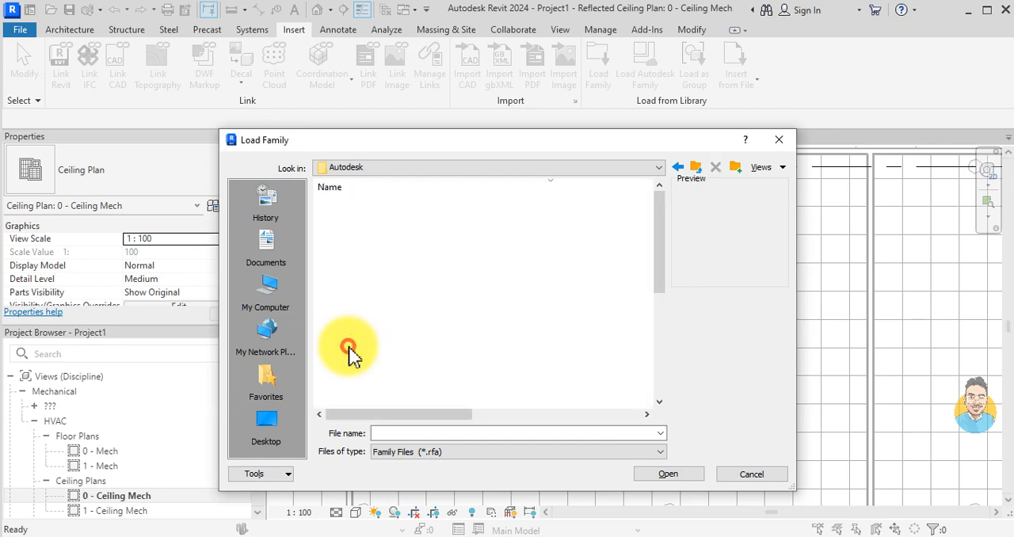
{"action": "double_click", "coordinate": [355, 231]}
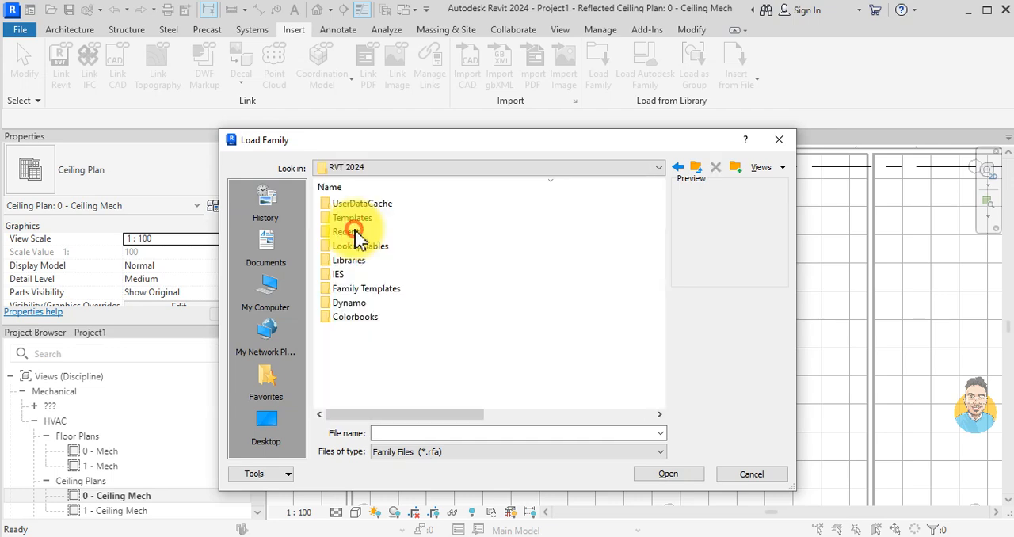
{"action": "double_click", "coordinate": [355, 262]}
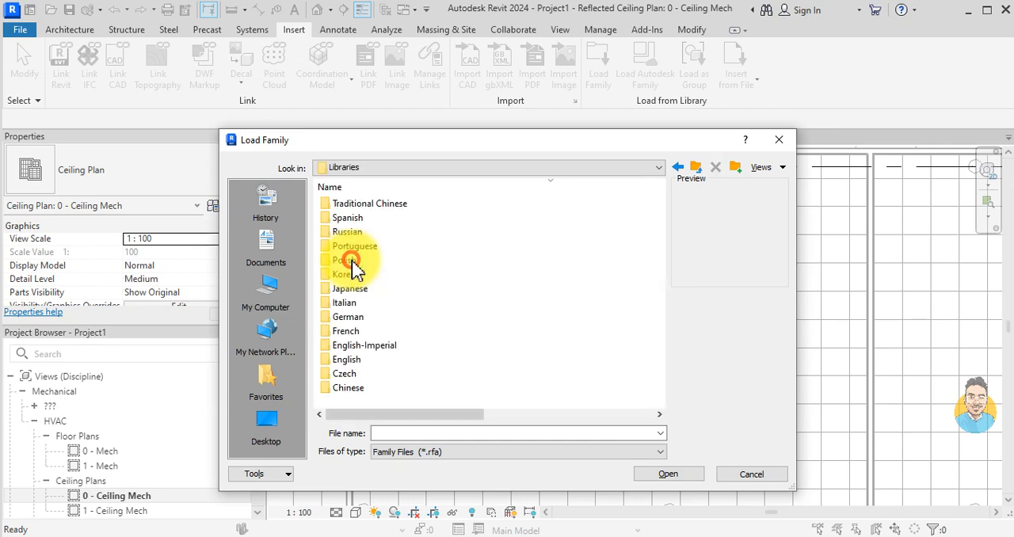
{"action": "double_click", "coordinate": [346, 360]}
{"action": "double_click", "coordinate": [339, 204]}
Step: Load M_Supply Diffuser - Square - Hosted.rfa from the library's Mechanical, MEP, Air-Side Components, Air Terminals folder
{"action": "scroll", "coordinate": [373, 351], "scroll_direction": "down", "scroll_amount": 10}
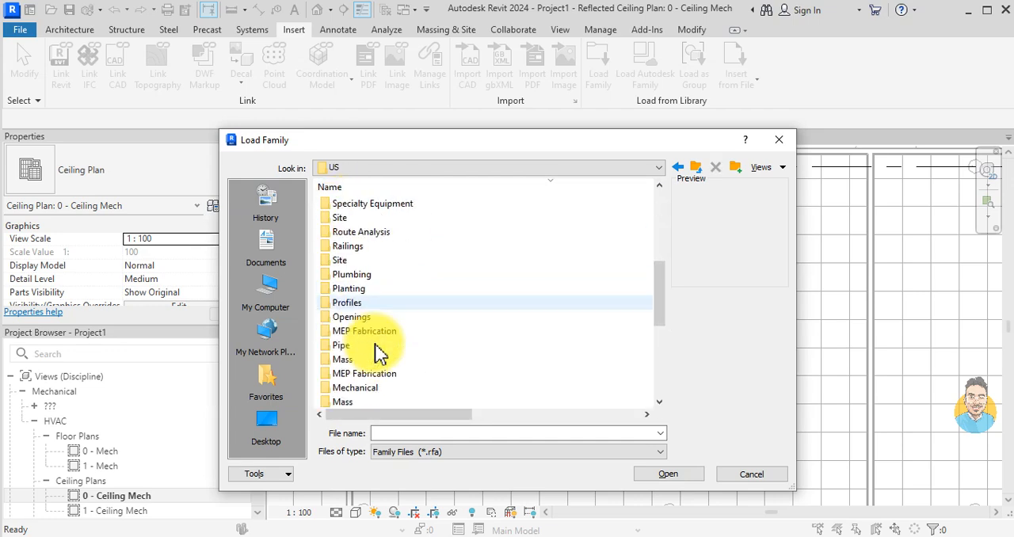
{"action": "scroll", "coordinate": [357, 306], "scroll_direction": "down", "scroll_amount": 2}
{"action": "scroll", "coordinate": [366, 356], "scroll_direction": "up", "scroll_amount": 2}
{"action": "scroll", "coordinate": [365, 348], "scroll_direction": "up", "scroll_amount": 1}
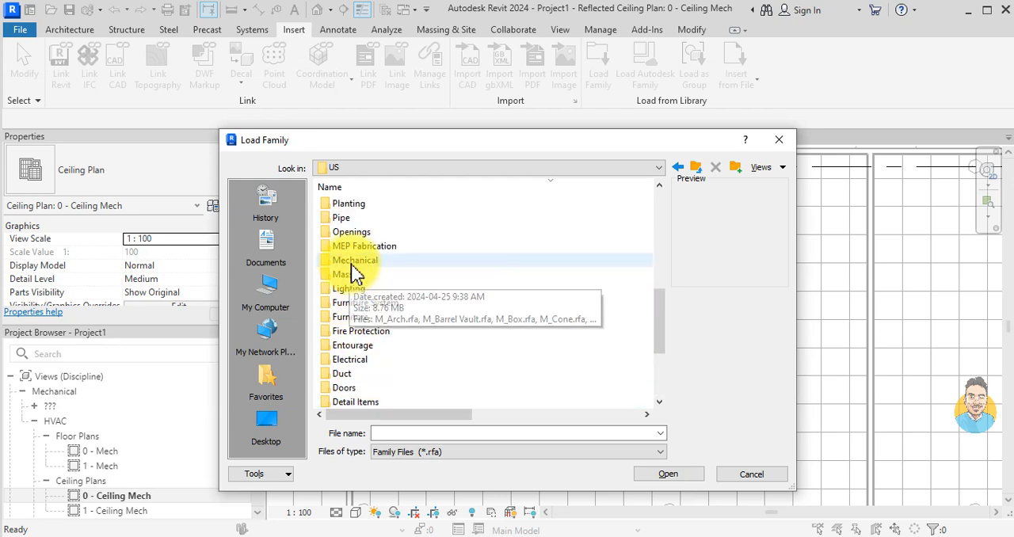
{"action": "double_click", "coordinate": [354, 261]}
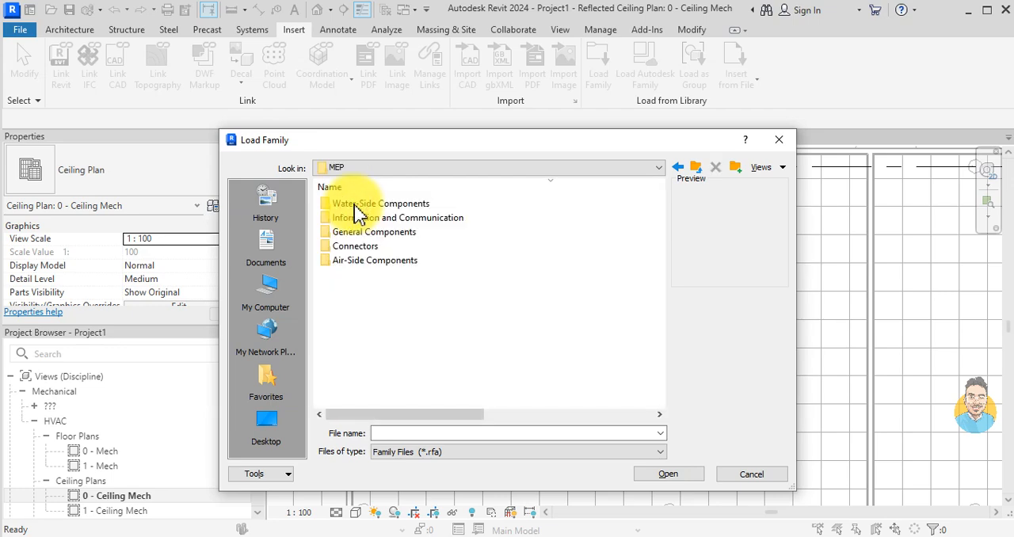
{"action": "double_click", "coordinate": [369, 263]}
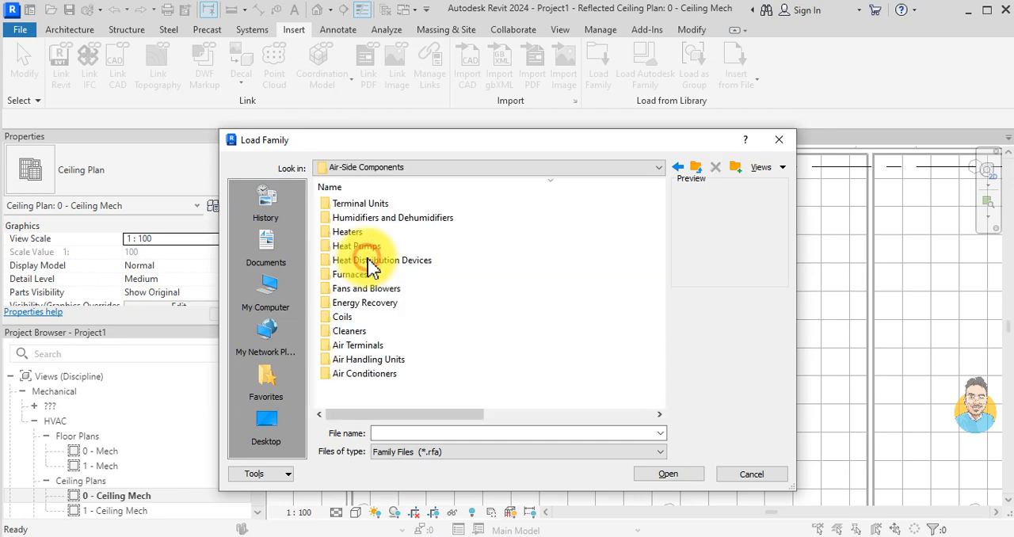
{"action": "left_click", "coordinate": [374, 349]}
{"action": "double_click", "coordinate": [375, 351]}
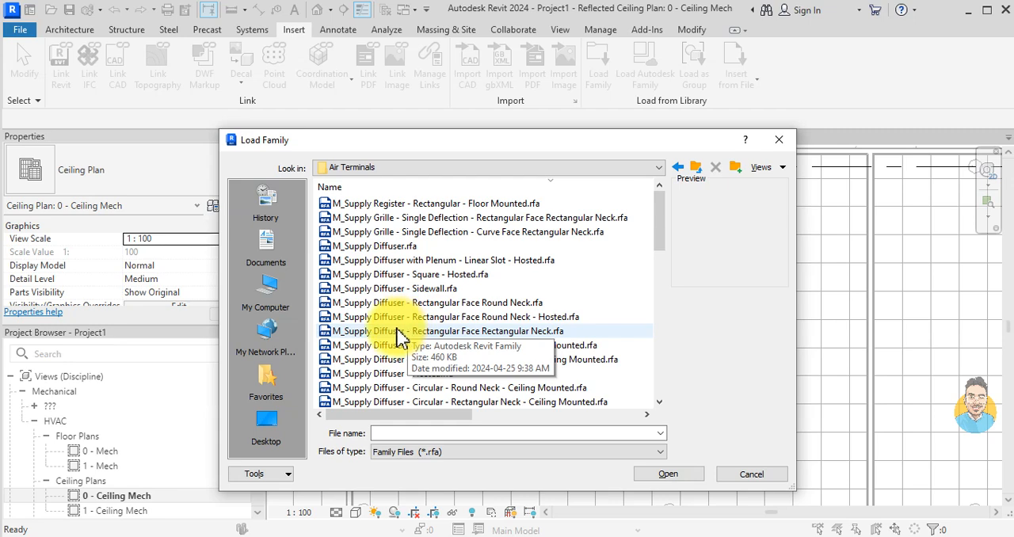
{"action": "left_click", "coordinate": [374, 274]}
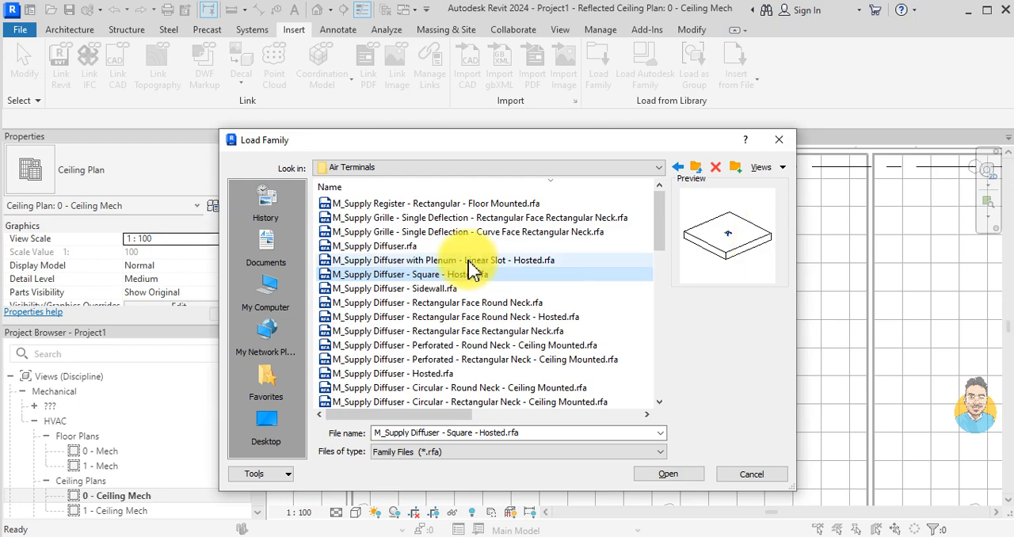
{"action": "left_click", "coordinate": [663, 474]}
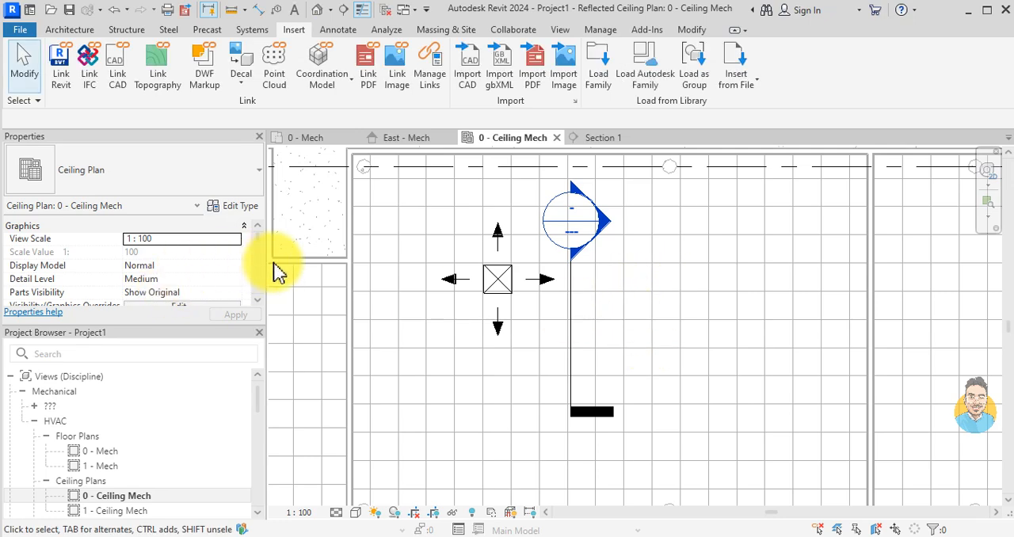
Step: Start placing the 250 x 250 M_Supply Diffuser - Square - Hosted and examine the linked ceilings as possible host faces
{"action": "key", "text": "m"}
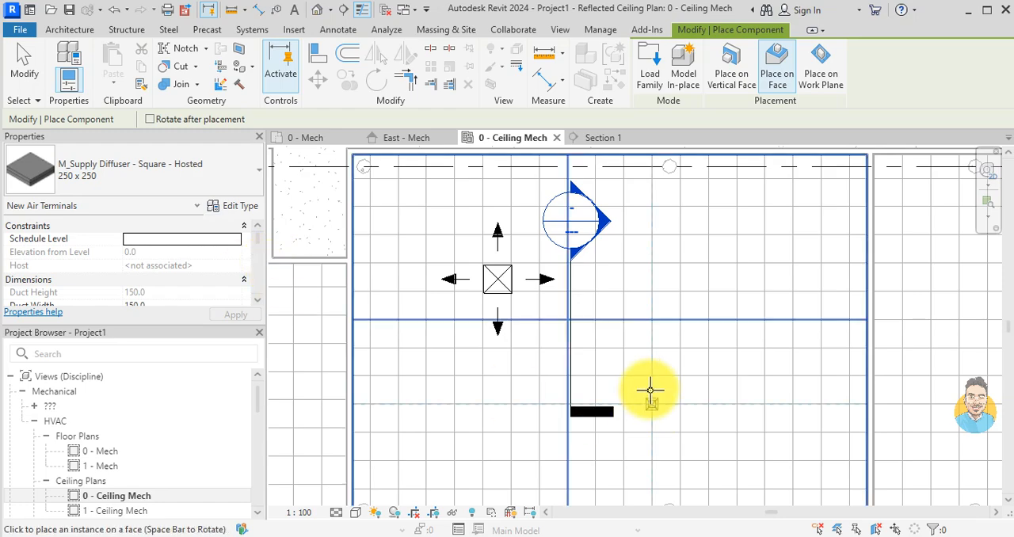
{"action": "scroll", "coordinate": [603, 336], "scroll_direction": "down", "scroll_amount": 4}
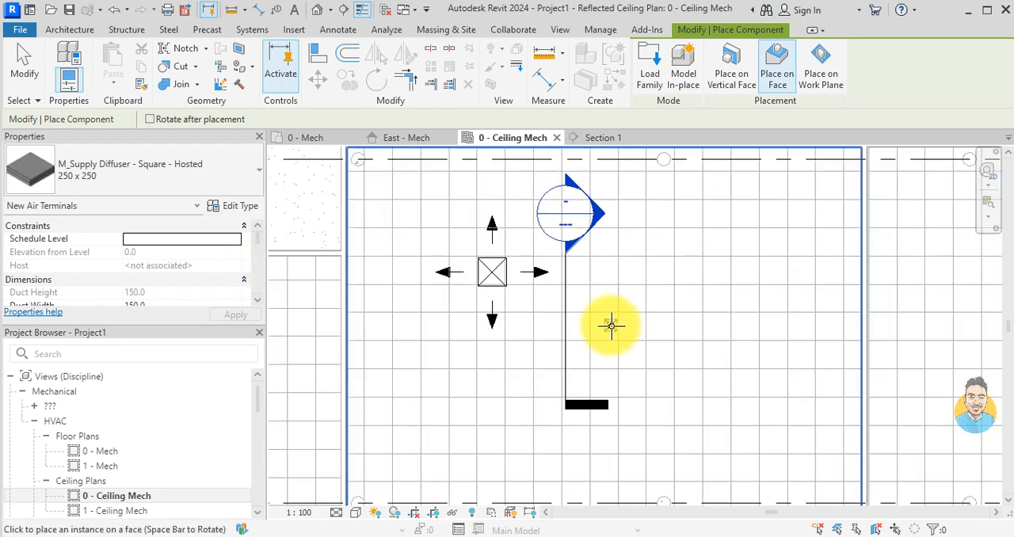
{"action": "scroll", "coordinate": [578, 238], "scroll_direction": "down", "scroll_amount": 3}
{"action": "middle_click_drag", "start_coordinate": [558, 294], "coordinate": [554, 339]}
{"action": "scroll", "coordinate": [588, 272], "scroll_direction": "up", "scroll_amount": 5}
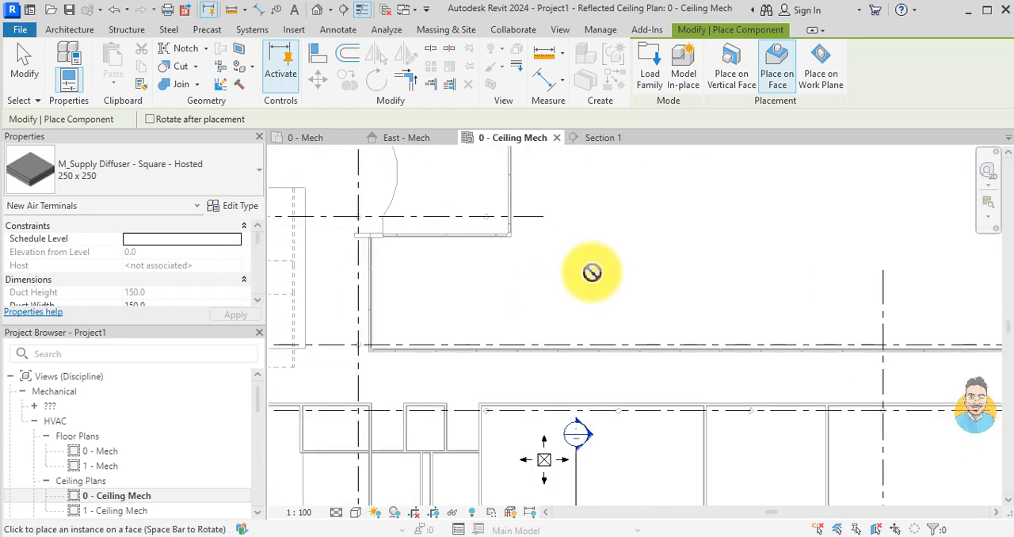
{"action": "scroll", "coordinate": [696, 268], "scroll_direction": "down", "scroll_amount": 3}
{"action": "scroll", "coordinate": [614, 234], "scroll_direction": "down", "scroll_amount": 1}
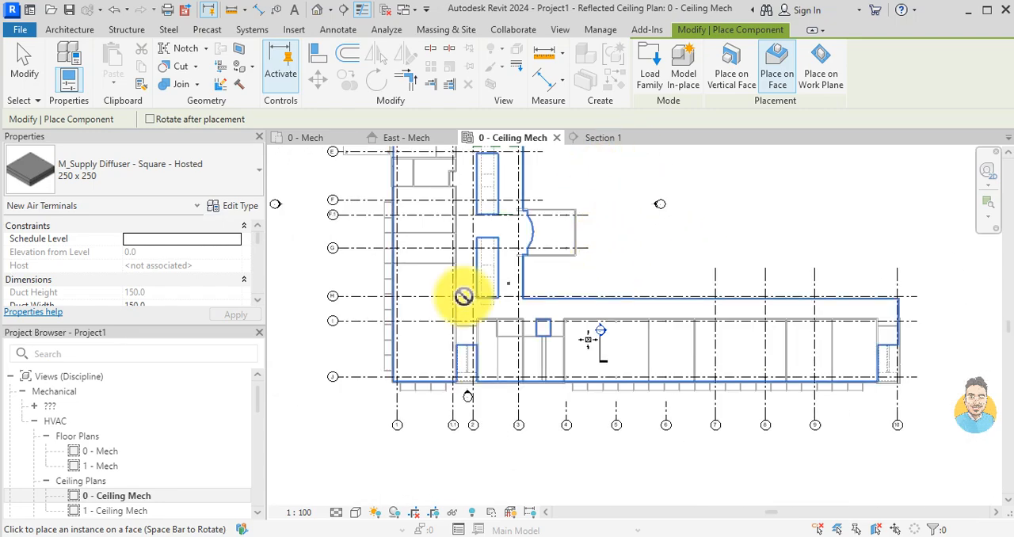
{"action": "scroll", "coordinate": [355, 405], "scroll_direction": "up", "scroll_amount": 3}
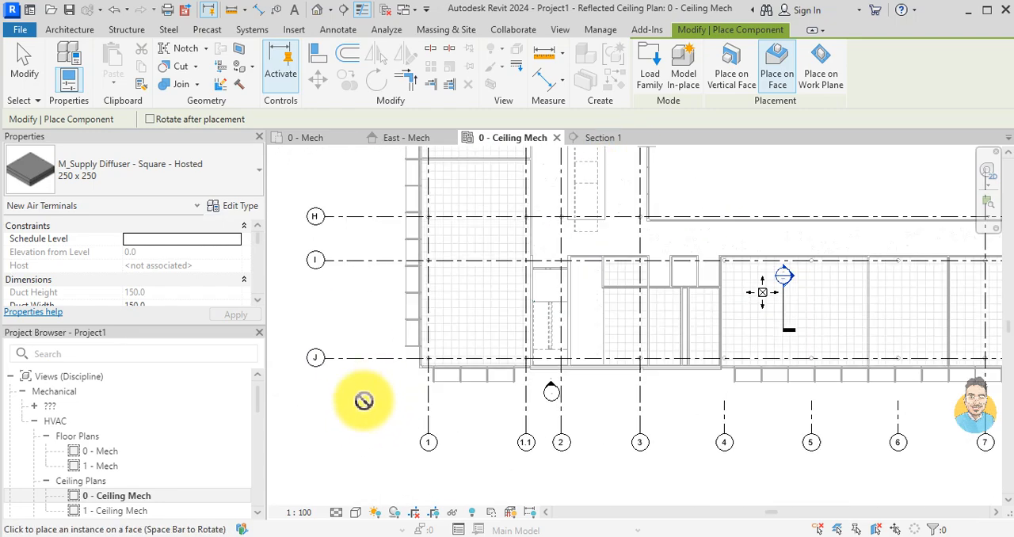
{"action": "scroll", "coordinate": [388, 400], "scroll_direction": "up", "scroll_amount": 2}
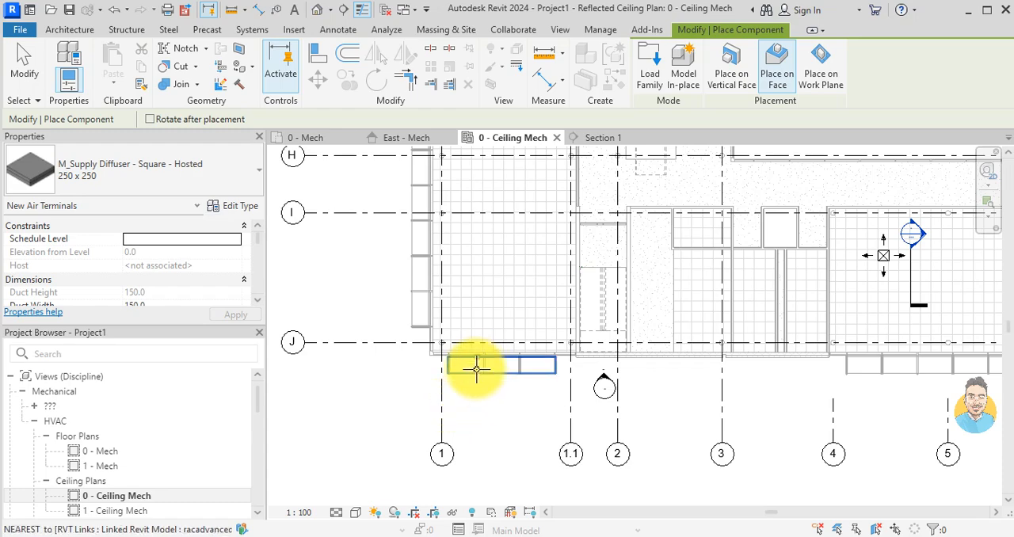
{"action": "scroll", "coordinate": [491, 396], "scroll_direction": "down", "scroll_amount": 2}
{"action": "scroll", "coordinate": [584, 430], "scroll_direction": "up", "scroll_amount": 1}
{"action": "scroll", "coordinate": [797, 324], "scroll_direction": "up", "scroll_amount": 1}
{"action": "scroll", "coordinate": [779, 344], "scroll_direction": "up", "scroll_amount": 2}
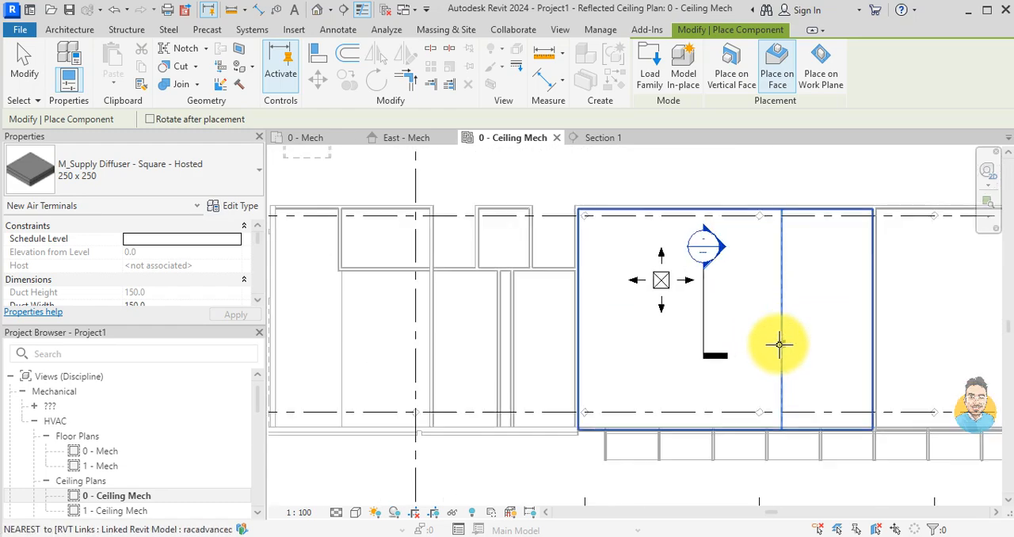
Step: Switch the hosted square diffuser's placement mode to Place on Vertical Face over the gridded ceiling room
{"action": "scroll", "coordinate": [784, 273], "scroll_direction": "up", "scroll_amount": 2}
{"action": "scroll", "coordinate": [722, 270], "scroll_direction": "up", "scroll_amount": 1}
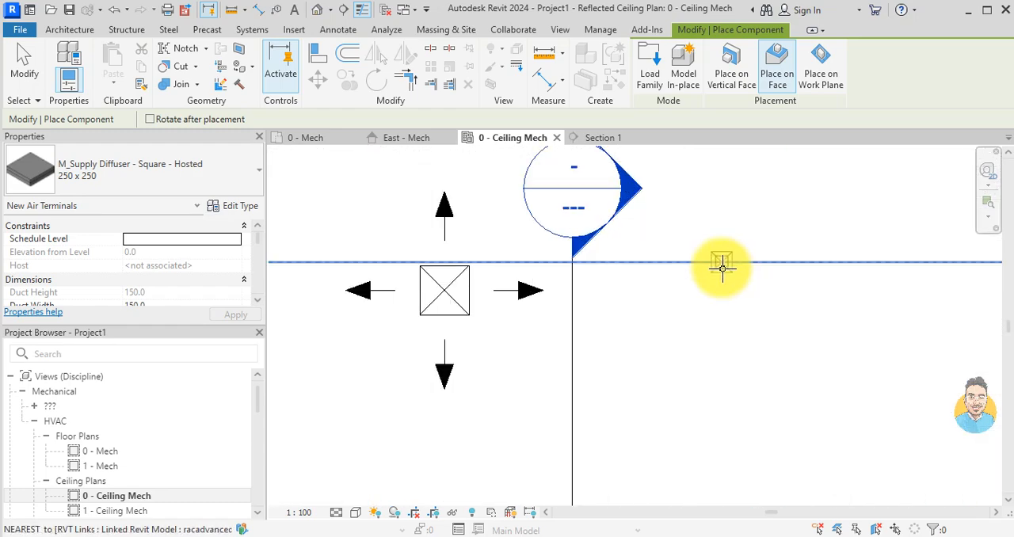
{"action": "left_click", "coordinate": [735, 93]}
{"action": "scroll", "coordinate": [679, 282], "scroll_direction": "down", "scroll_amount": 3}
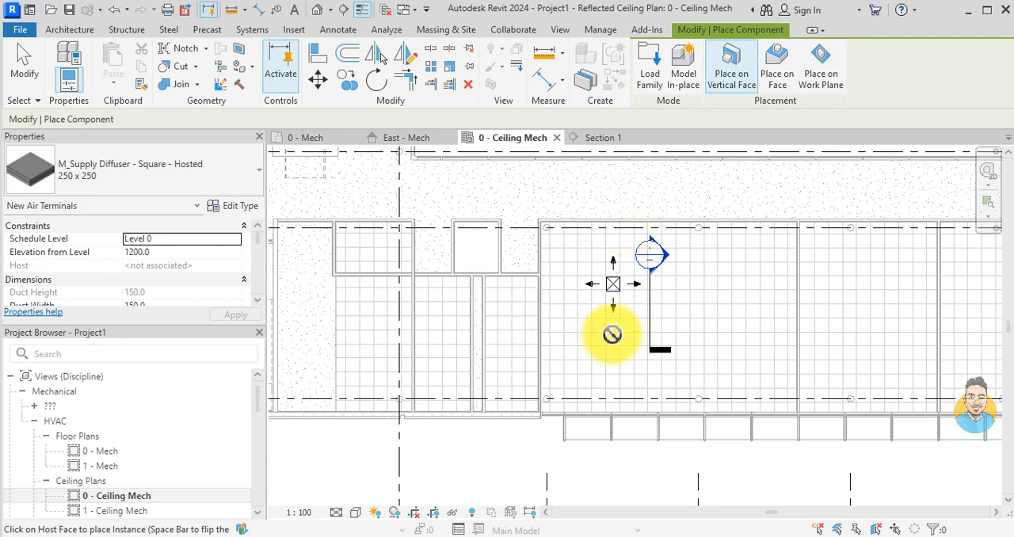
Step: Switch the hosted square diffuser's placement mode to Place on Face and choose the 600 x 600 type
{"action": "scroll", "coordinate": [717, 325], "scroll_direction": "up", "scroll_amount": 1}
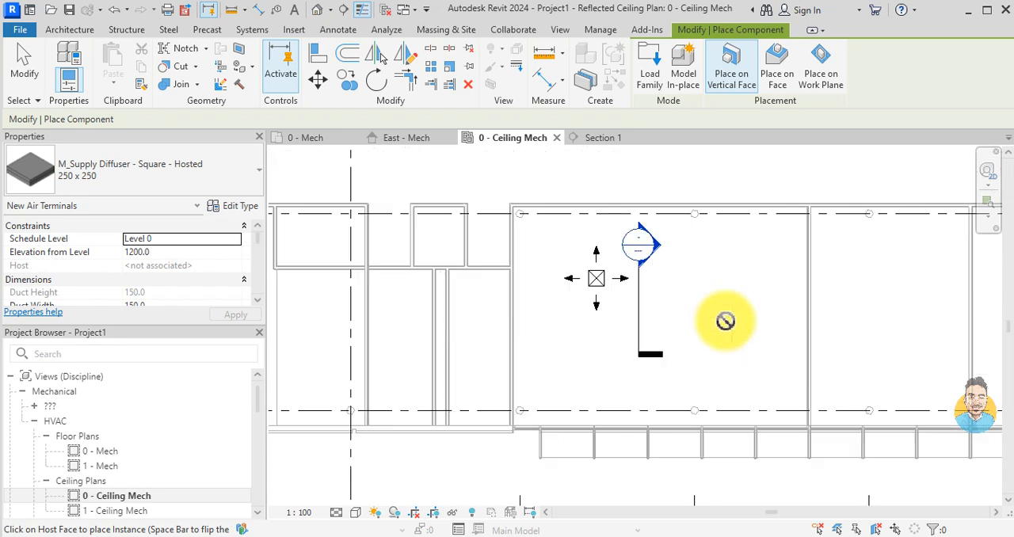
{"action": "left_click", "coordinate": [778, 67]}
{"action": "scroll", "coordinate": [697, 277], "scroll_direction": "up", "scroll_amount": 3}
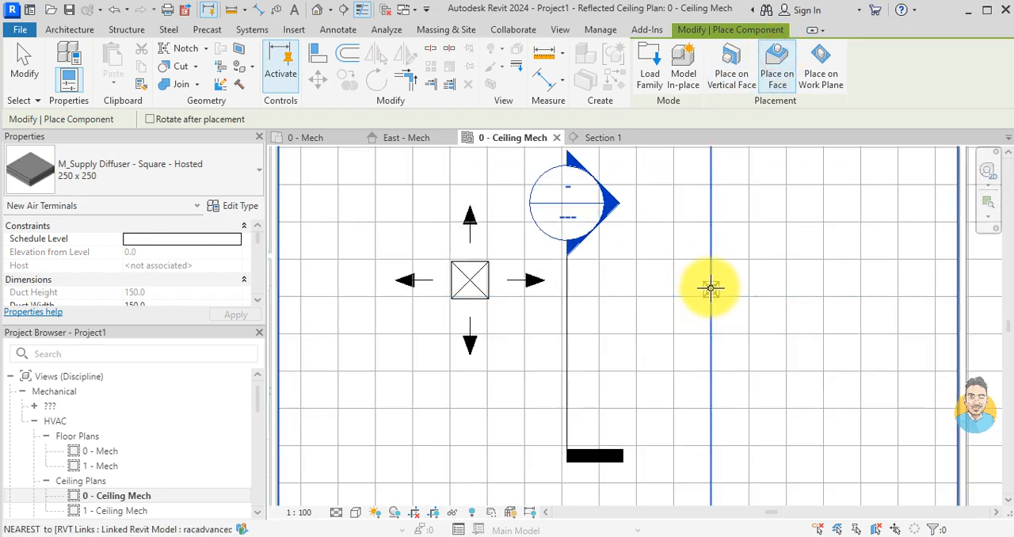
{"action": "scroll", "coordinate": [711, 288], "scroll_direction": "up", "scroll_amount": 1}
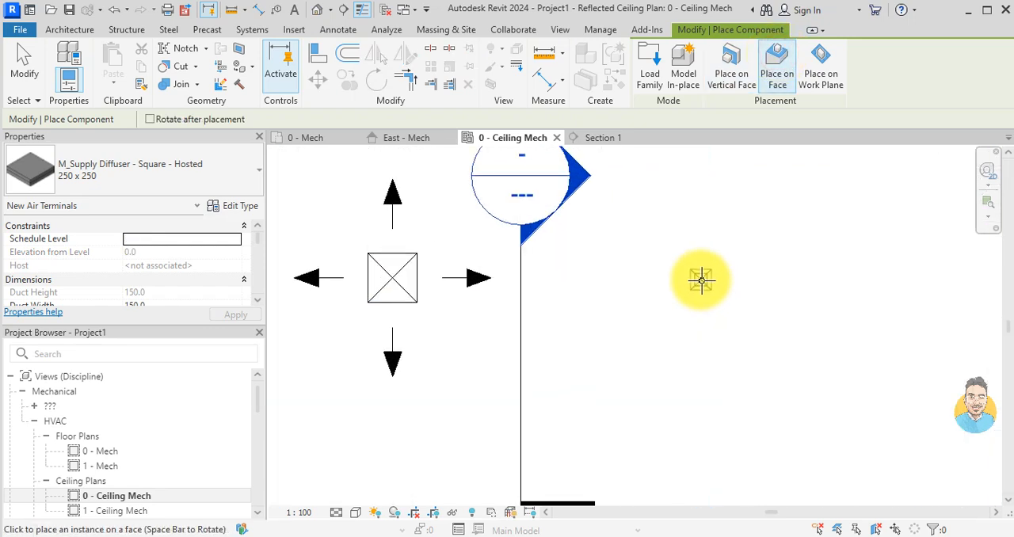
{"action": "left_click", "coordinate": [212, 192]}
{"action": "left_click", "coordinate": [73, 354]}
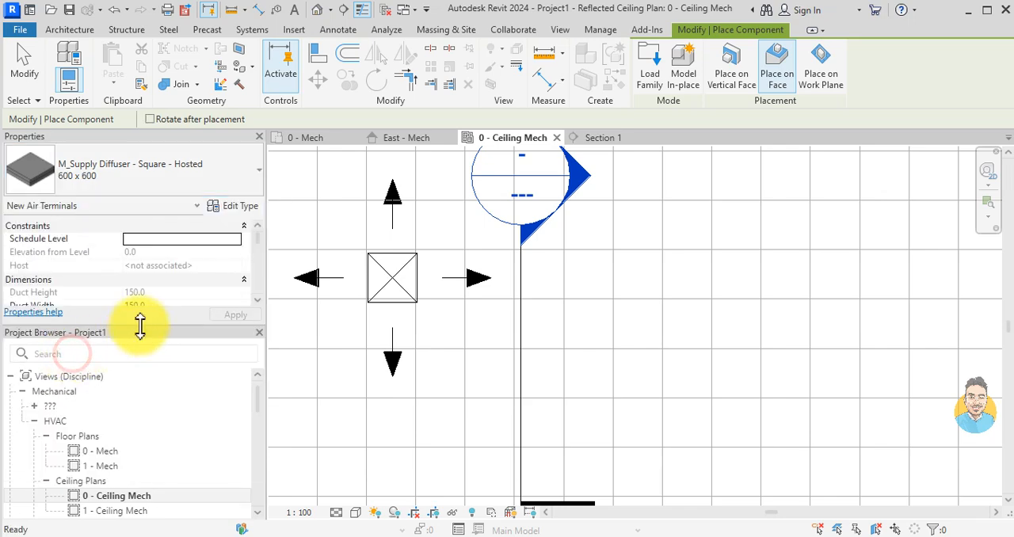
Step: Place one 600 x 600 hosted square diffuser on the gridded ceiling face, on the opposite side of the section line from the existing diffuser
{"action": "scroll", "coordinate": [589, 313], "scroll_direction": "down", "scroll_amount": 2}
{"action": "middle_click_drag", "start_coordinate": [647, 305], "coordinate": [586, 339]}
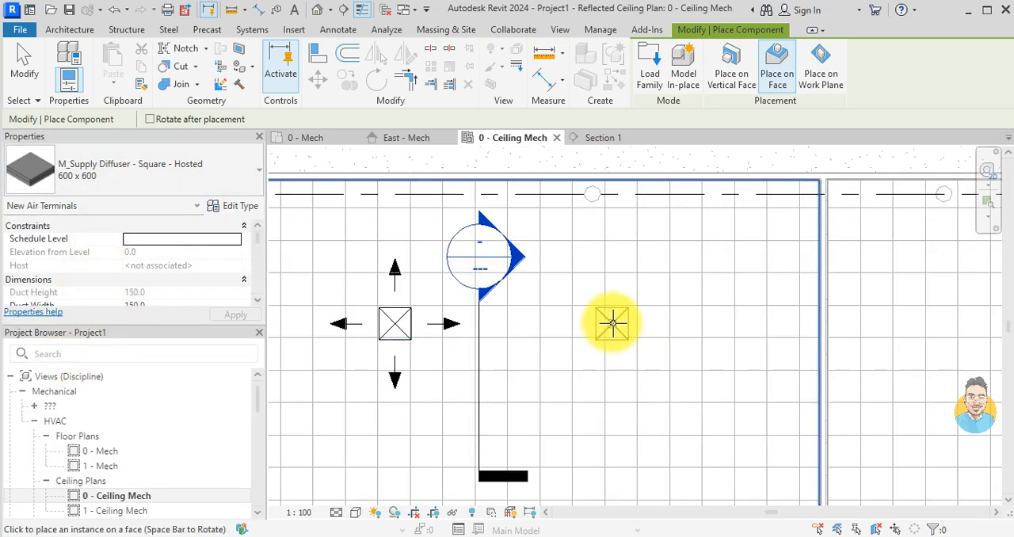
{"action": "scroll", "coordinate": [613, 322], "scroll_direction": "up", "scroll_amount": 2}
{"action": "left_click", "coordinate": [625, 323]}
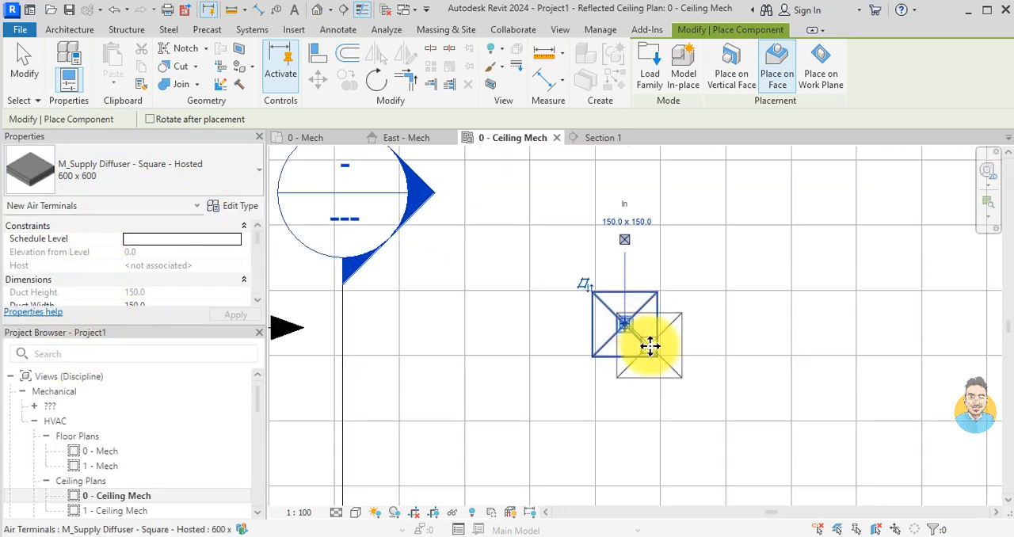
{"action": "scroll", "coordinate": [673, 339], "scroll_direction": "down", "scroll_amount": 2}
{"action": "key", "text": "Escape"}
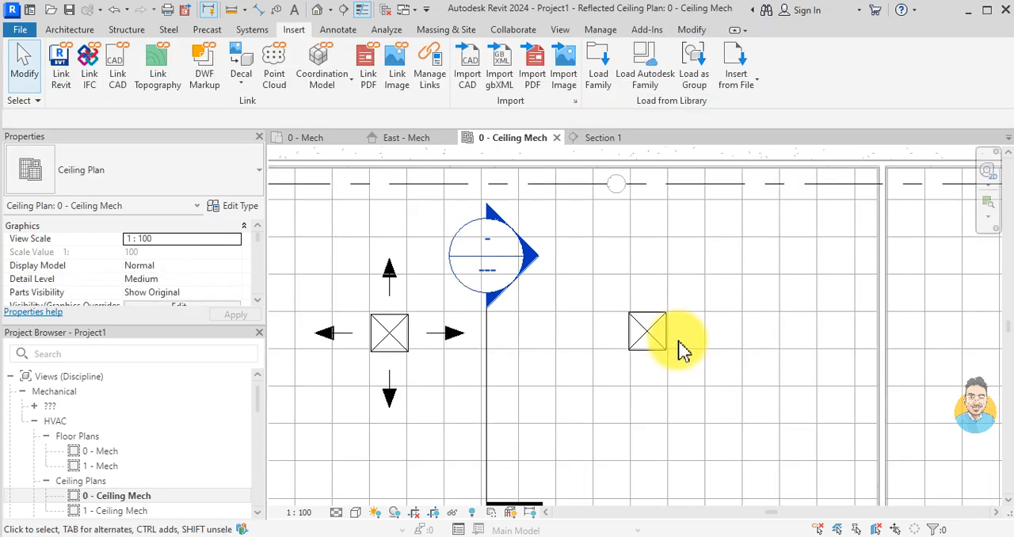
Step: Delete the existing vertical section line between the two diffusers, including its Section 1 view
{"action": "scroll", "coordinate": [650, 372], "scroll_direction": "down", "scroll_amount": 2}
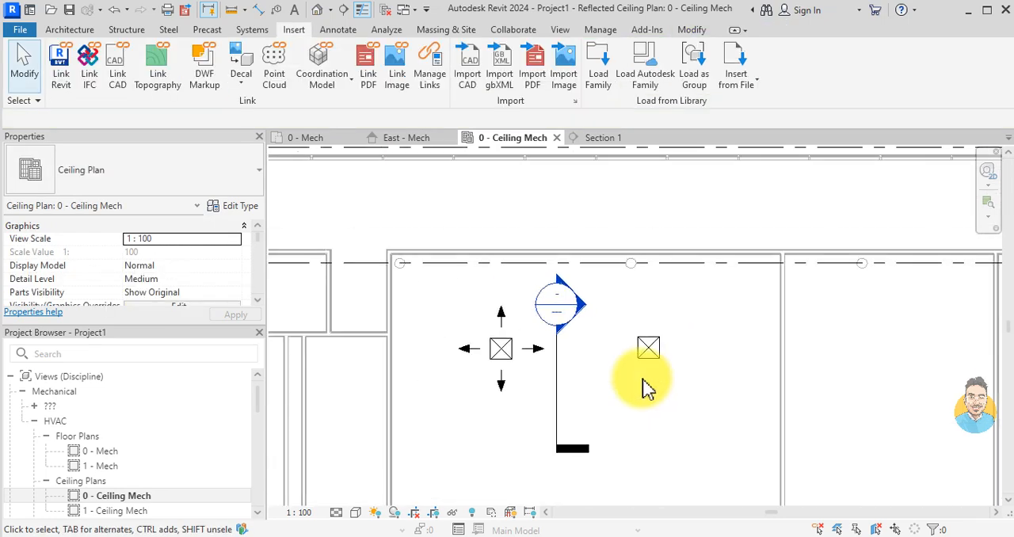
{"action": "left_click", "coordinate": [557, 367]}
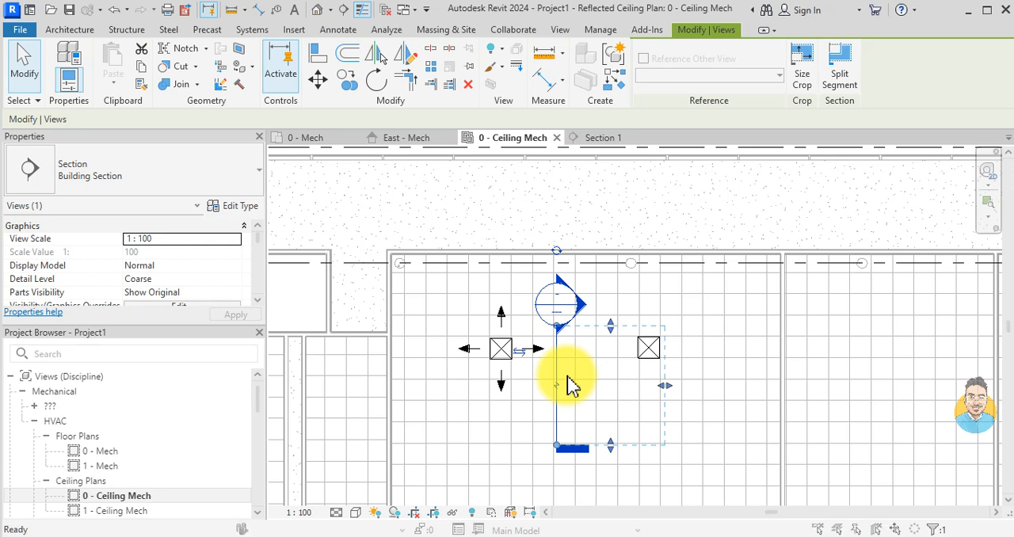
{"action": "key", "text": "Delete"}
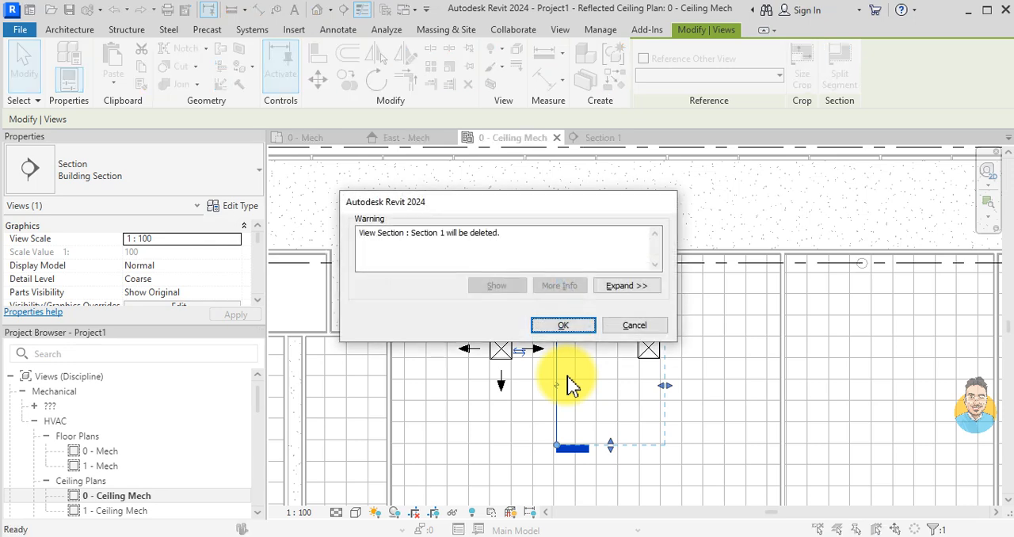
{"action": "left_click", "coordinate": [567, 327]}
Step: Draw a horizontal building section just below both diffusers, looking up toward them and spanning past each one
{"action": "left_click", "coordinate": [343, 9]}
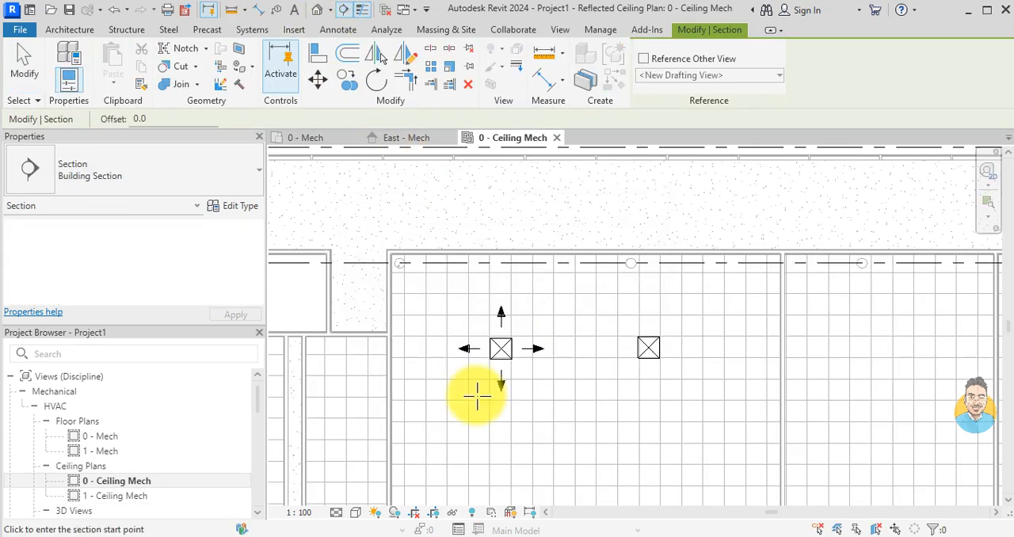
{"action": "scroll", "coordinate": [467, 384], "scroll_direction": "up", "scroll_amount": 2}
{"action": "left_click", "coordinate": [453, 372]}
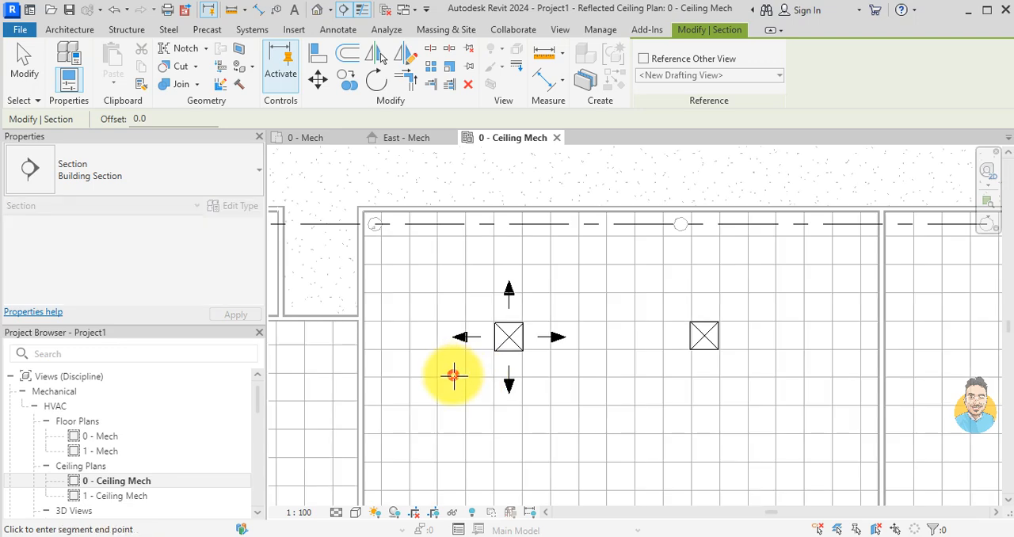
{"action": "left_click", "coordinate": [764, 376]}
{"action": "key", "text": "Escape"}
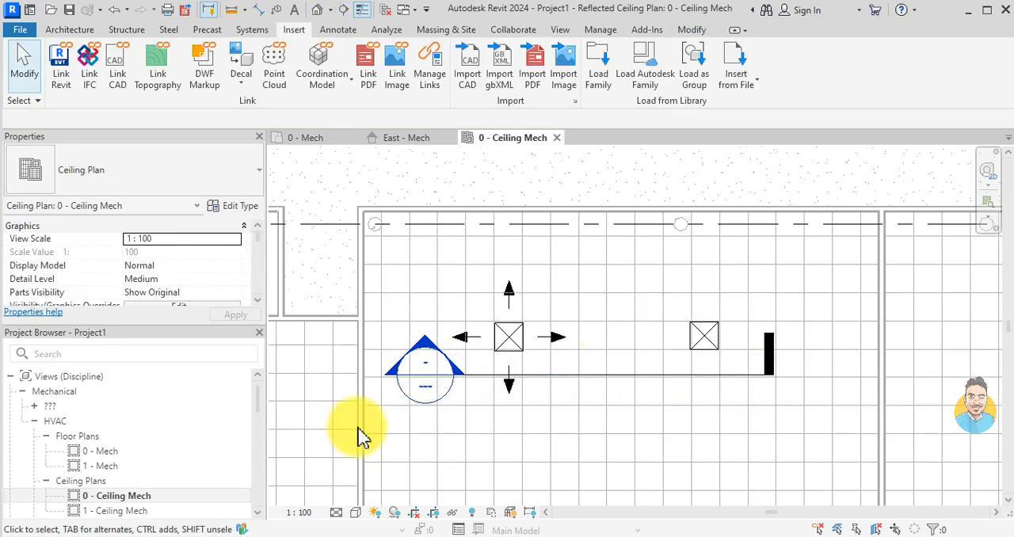
Step: Open the new section view and examine how both diffusers sit relative to the ceiling
{"action": "double_click", "coordinate": [464, 385]}
{"action": "scroll", "coordinate": [630, 410], "scroll_direction": "up", "scroll_amount": 4}
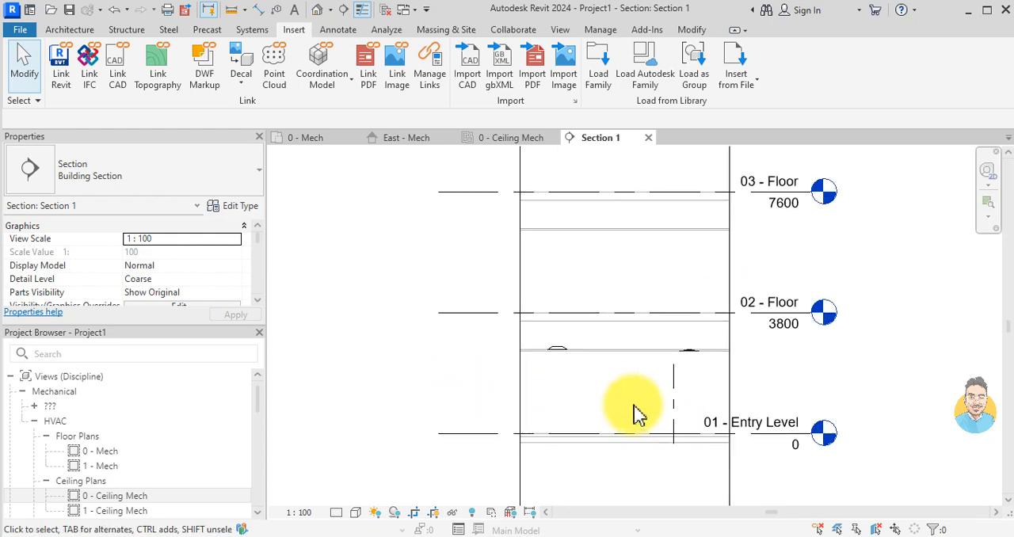
{"action": "scroll", "coordinate": [482, 359], "scroll_direction": "up", "scroll_amount": 4}
{"action": "scroll", "coordinate": [542, 355], "scroll_direction": "down", "scroll_amount": 1}
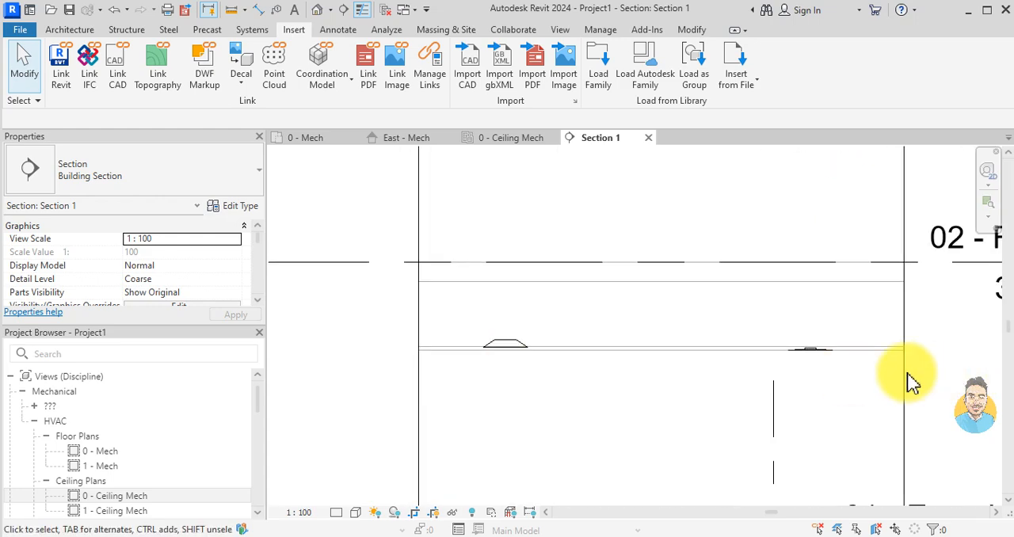
{"action": "scroll", "coordinate": [847, 353], "scroll_direction": "up", "scroll_amount": 2}
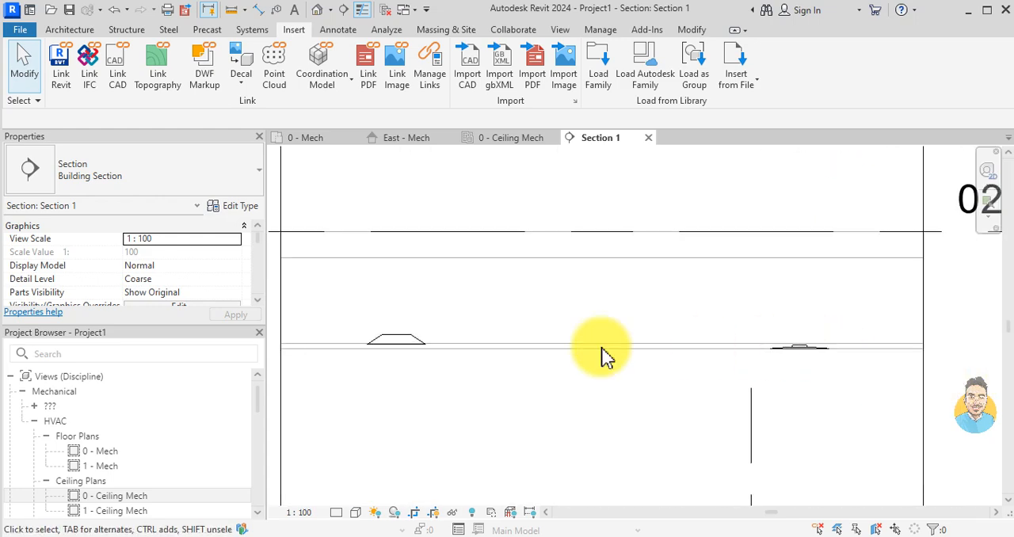
Step: Return to the 0 - Ceiling Mech plan and review the section line with the two diffusers
{"action": "left_click", "coordinate": [511, 139]}
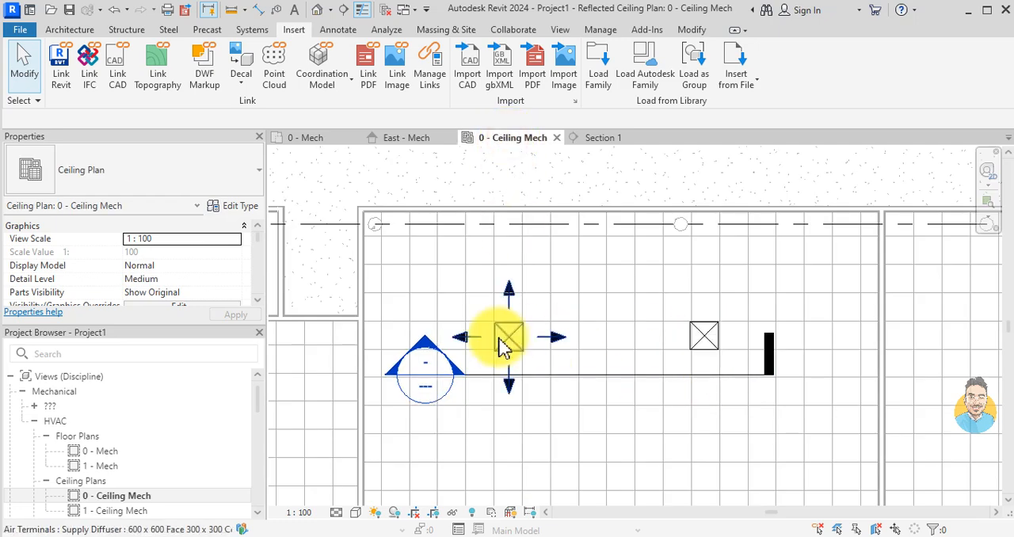
{"action": "scroll", "coordinate": [600, 377], "scroll_direction": "down", "scroll_amount": 1}
{"action": "left_click", "coordinate": [601, 378]}
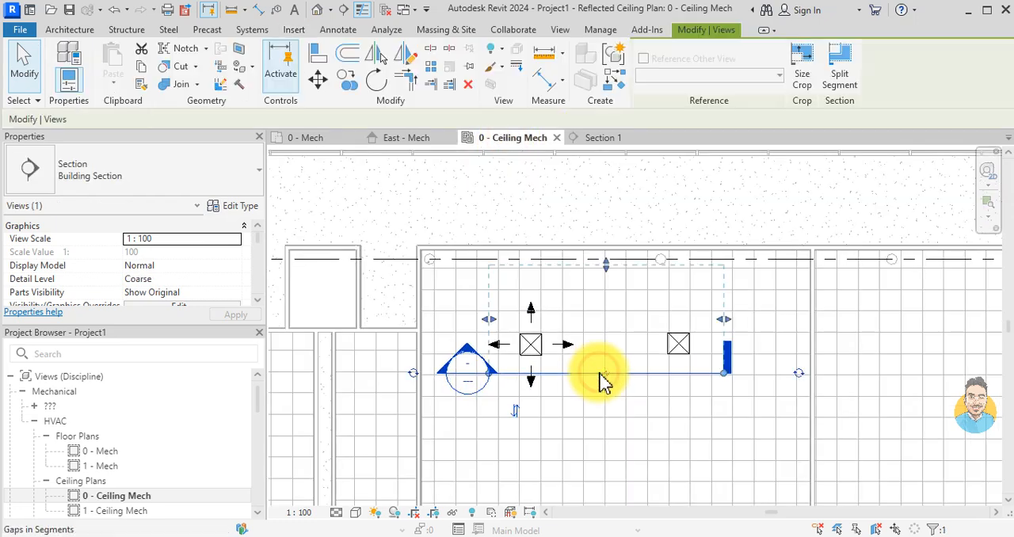
{"action": "key", "text": "Escape"}
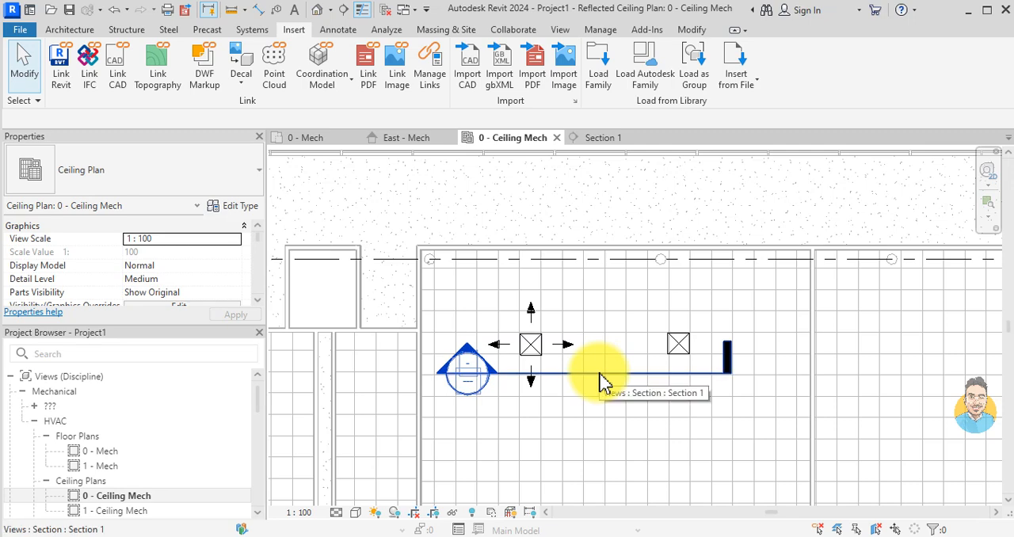
{"action": "scroll", "coordinate": [534, 333], "scroll_direction": "down", "scroll_amount": 3}
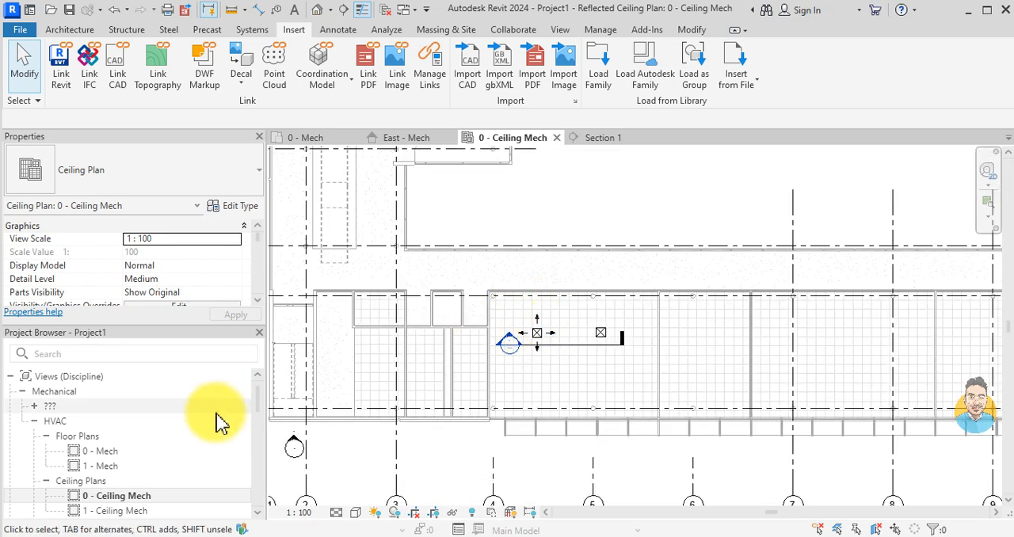
Step: Open the 0 - Mech floor plan at the enclosed rooms beside the staircase
{"action": "double_click", "coordinate": [123, 452]}
{"action": "scroll", "coordinate": [475, 325], "scroll_direction": "down", "scroll_amount": 4}
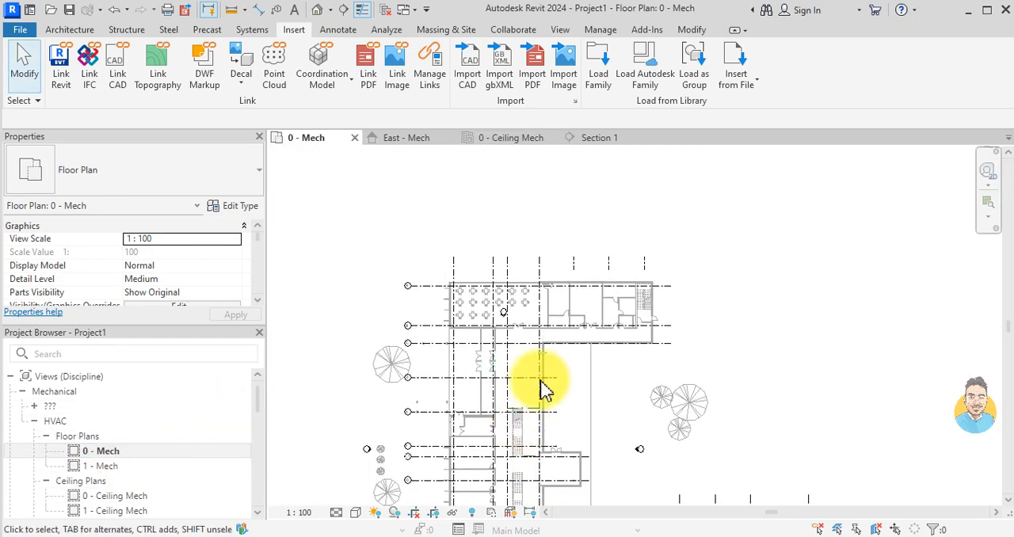
{"action": "scroll", "coordinate": [606, 312], "scroll_direction": "up", "scroll_amount": 5}
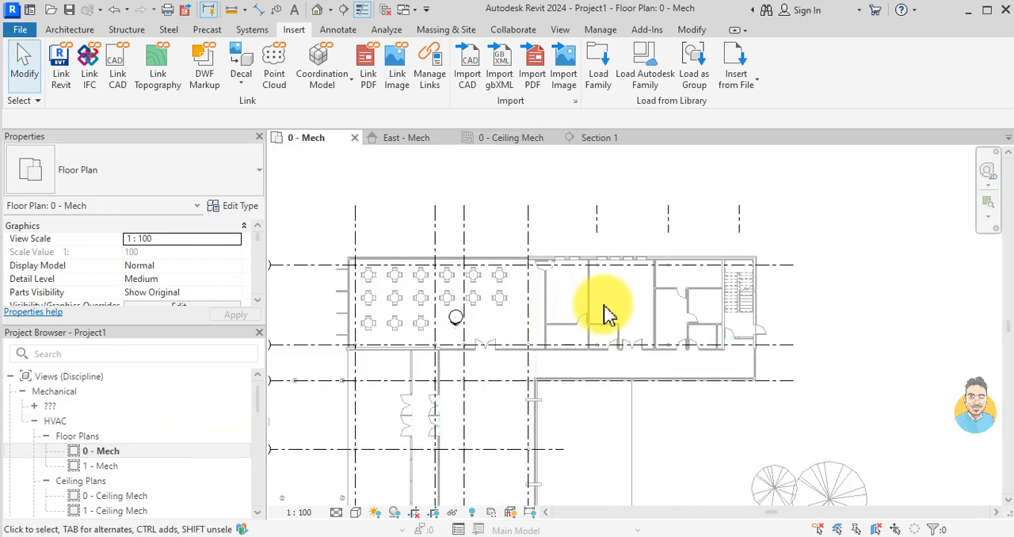
Step: Start loading a family and go up from the Air Terminals folder to the US library folder
{"action": "left_click", "coordinate": [599, 74]}
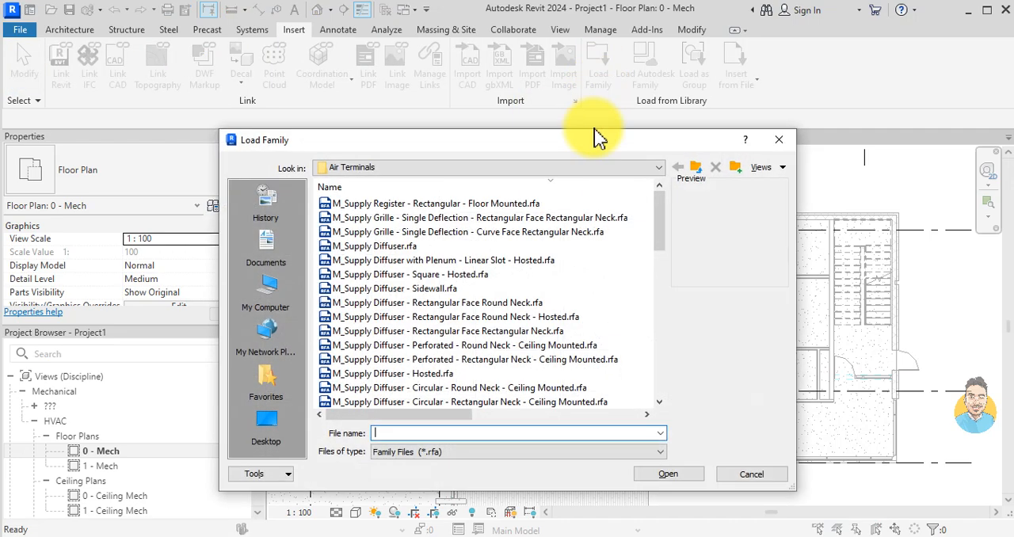
{"action": "left_click", "coordinate": [694, 169]}
{"action": "left_click", "coordinate": [695, 169]}
{"action": "left_click", "coordinate": [695, 168]}
{"action": "left_click", "coordinate": [695, 169]}
{"action": "left_click", "coordinate": [408, 263]}
{"action": "scroll", "coordinate": [408, 269], "scroll_direction": "down", "scroll_amount": 6}
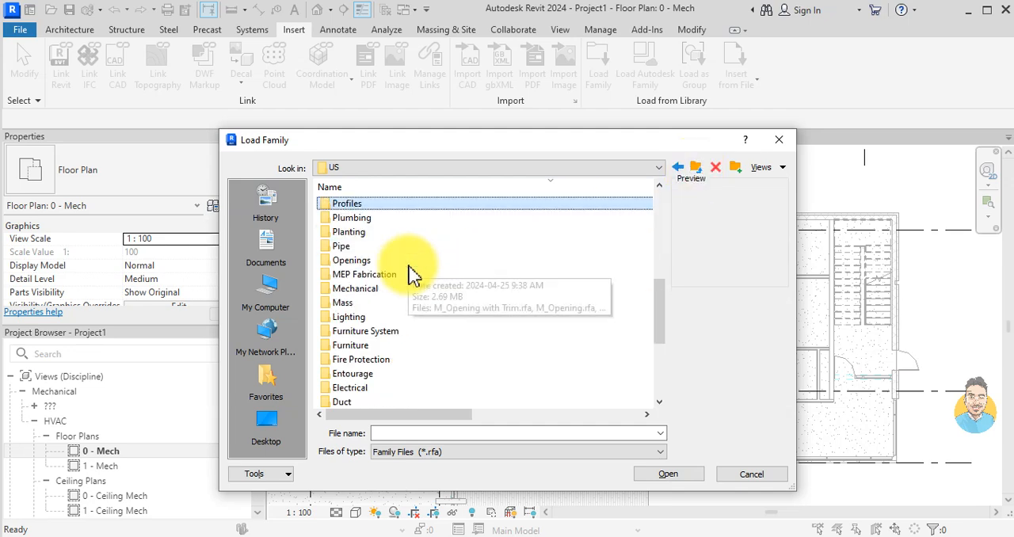
Step: Load M_Lavatory - Oval.rfa from the library's Plumbing, MEP, Fixtures, Lavatories folder
{"action": "double_click", "coordinate": [349, 219]}
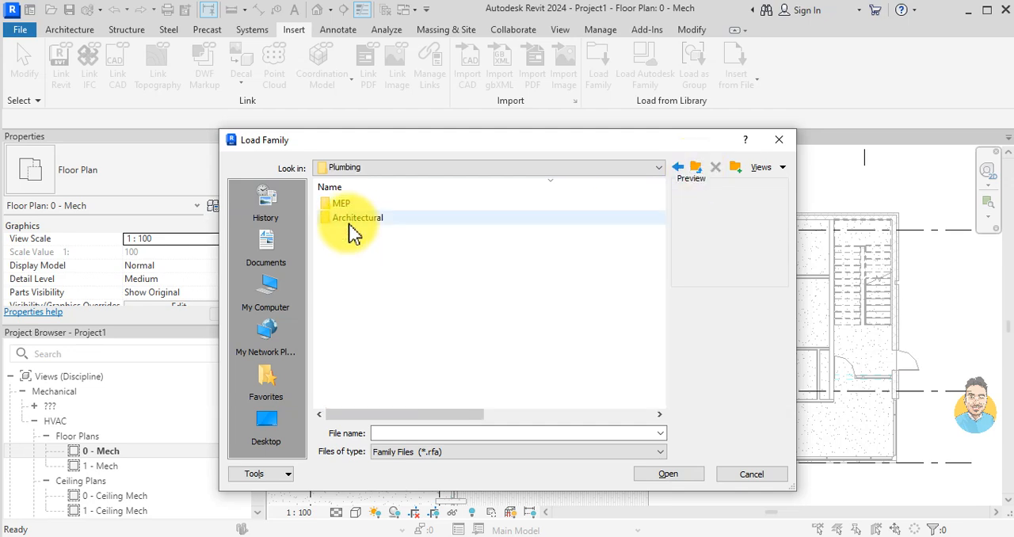
{"action": "double_click", "coordinate": [349, 205]}
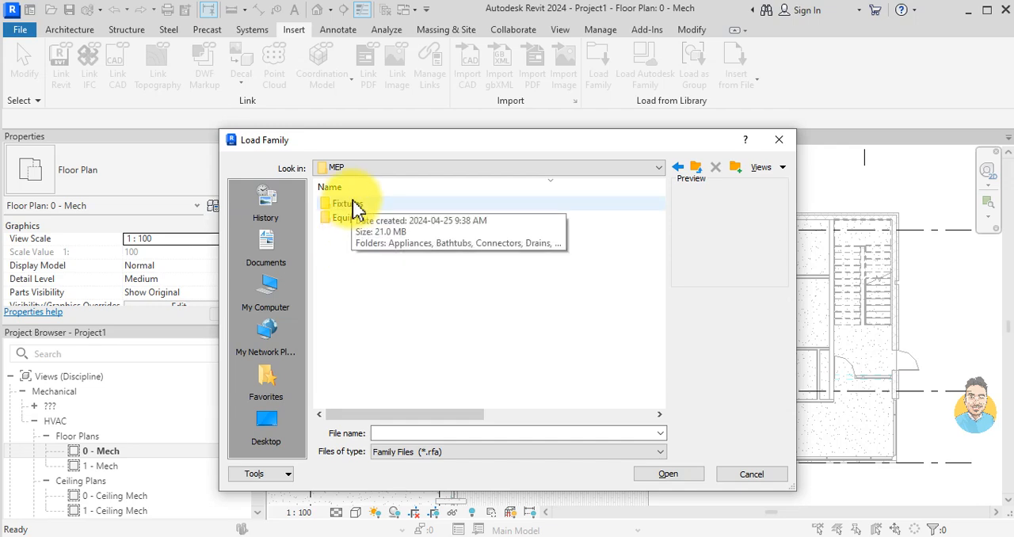
{"action": "double_click", "coordinate": [348, 205]}
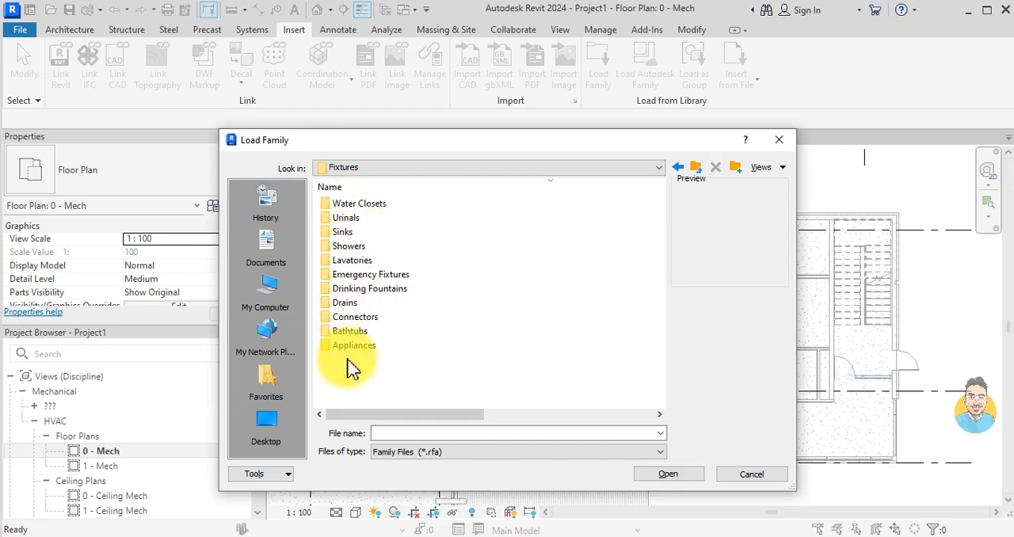
{"action": "double_click", "coordinate": [352, 260]}
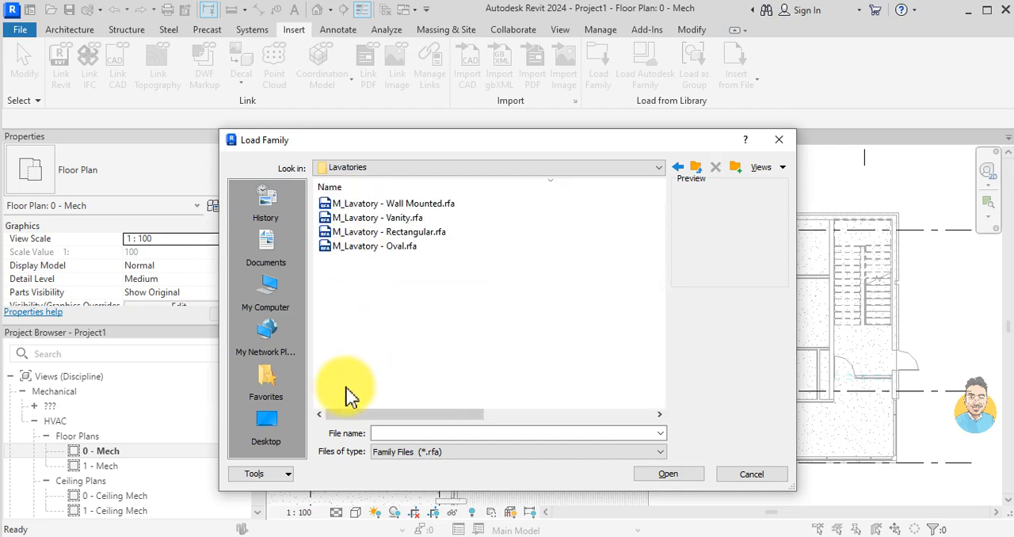
{"action": "left_click", "coordinate": [387, 218]}
{"action": "left_click", "coordinate": [387, 247]}
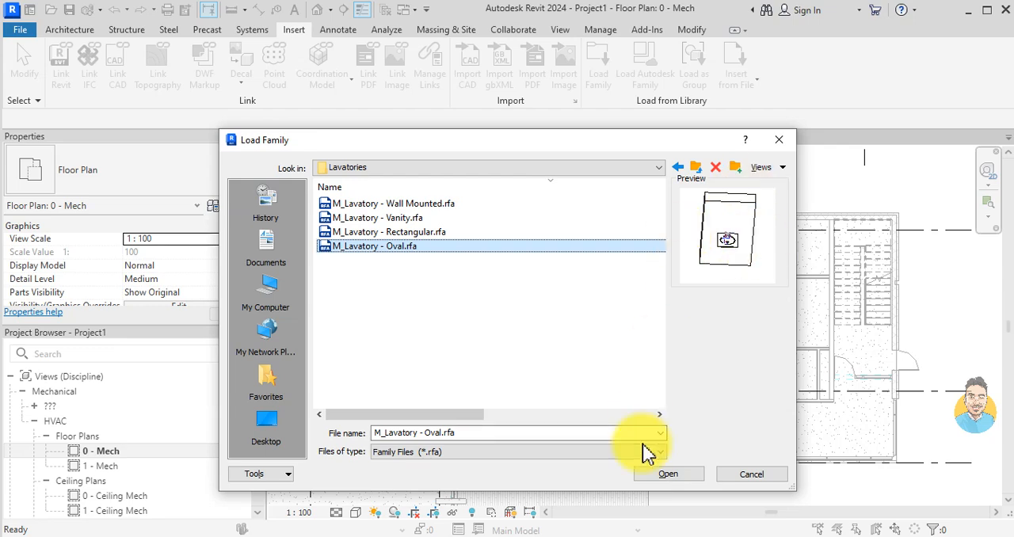
{"action": "left_click", "coordinate": [665, 473]}
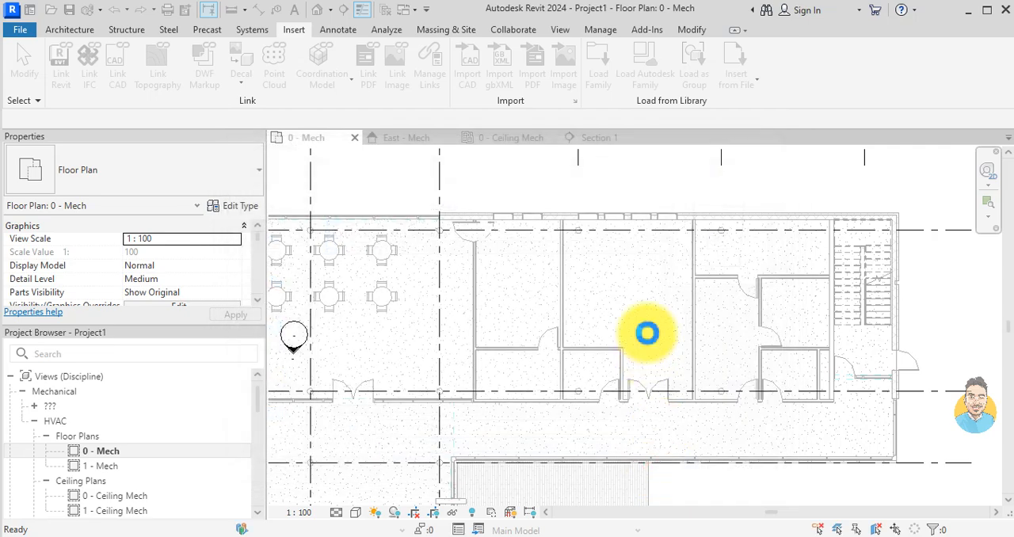
Step: Place an M_Lavatory - Oval, 535 mmx485 mm - Public, on the vertical face of the upper wall in the small room beside the staircase
{"action": "scroll", "coordinate": [634, 301], "scroll_direction": "up", "scroll_amount": 3}
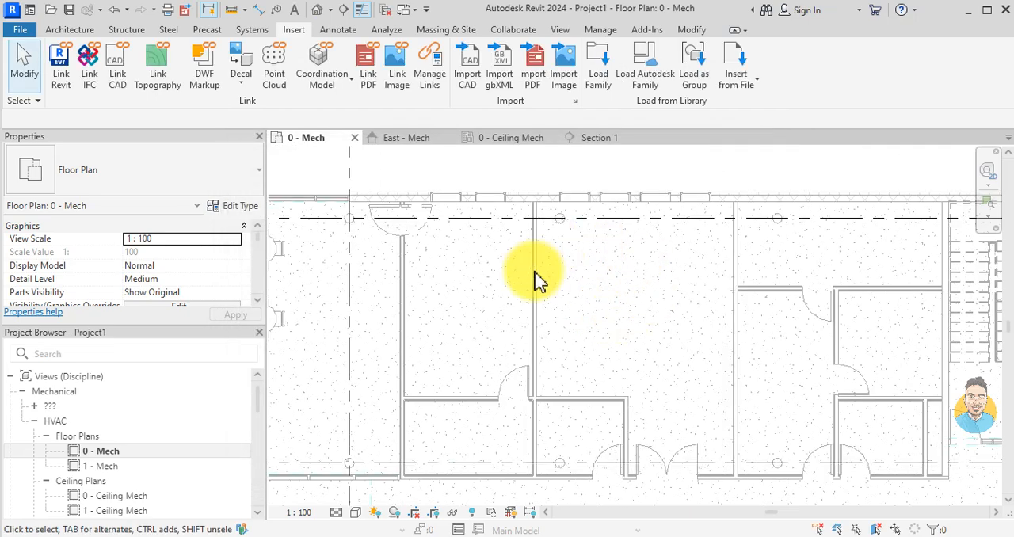
{"action": "key", "text": "c"}
{"action": "key", "text": "m"}
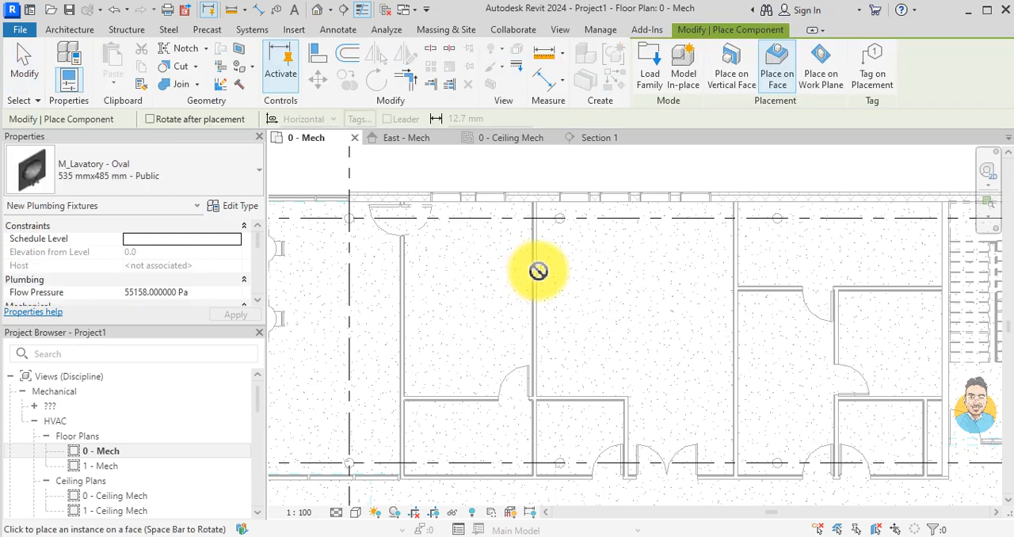
{"action": "left_click", "coordinate": [730, 73]}
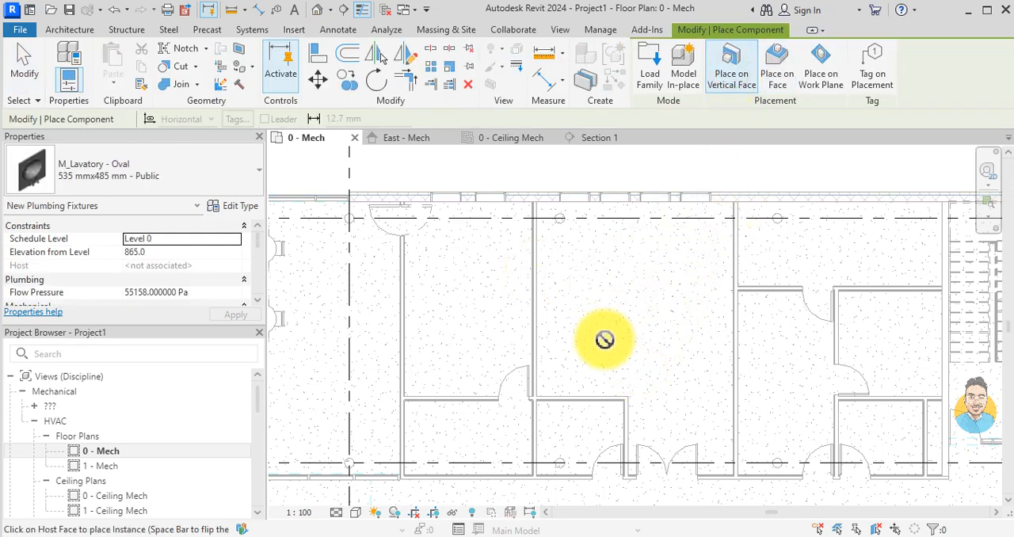
{"action": "scroll", "coordinate": [740, 330], "scroll_direction": "up", "scroll_amount": 3}
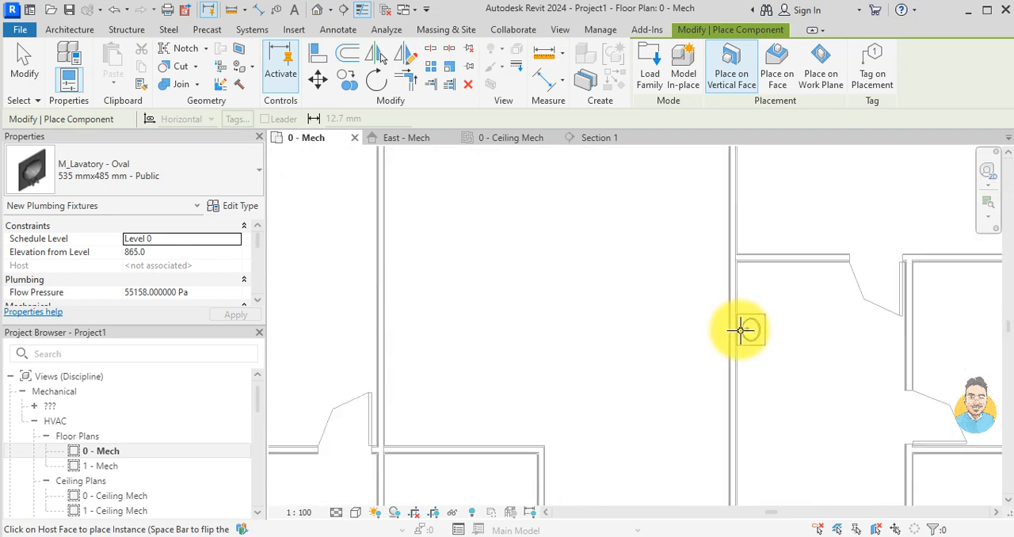
{"action": "scroll", "coordinate": [733, 325], "scroll_direction": "down", "scroll_amount": 2}
{"action": "middle_click_drag", "start_coordinate": [732, 329], "coordinate": [729, 291]}
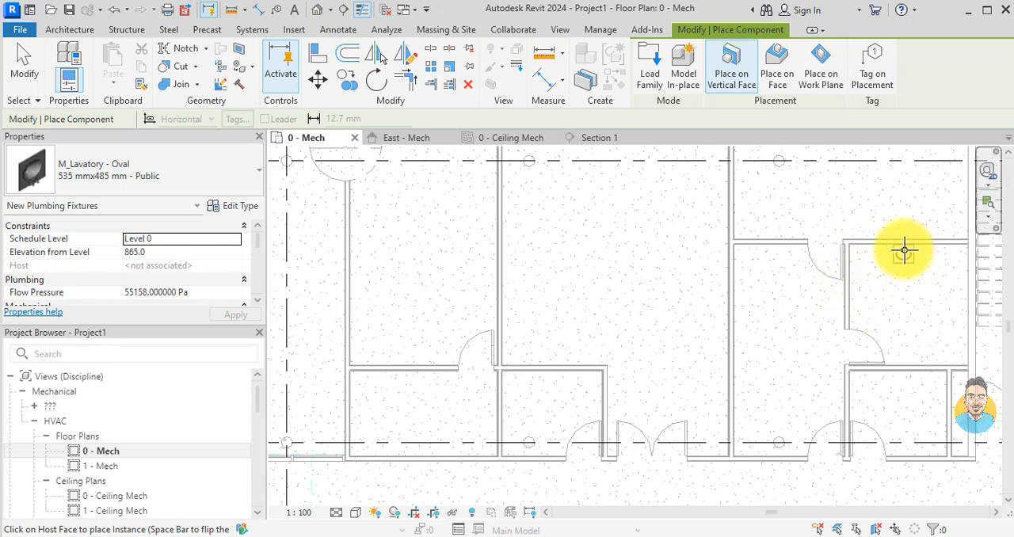
{"action": "left_click", "coordinate": [902, 254]}
{"action": "key", "text": "Escape"}
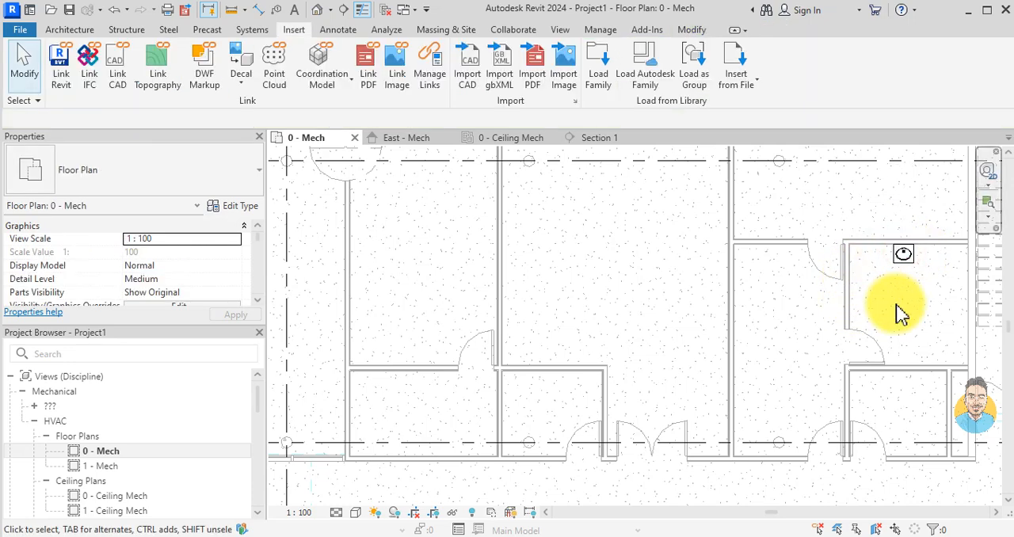
{"action": "left_click_drag", "start_coordinate": [907, 252], "coordinate": [911, 262]}
{"action": "key", "text": "Escape"}
Step: Keep only the 0 - Ceiling Mech view open and delete the section line below the two diffusers together with its view
{"action": "left_click", "coordinate": [523, 139]}
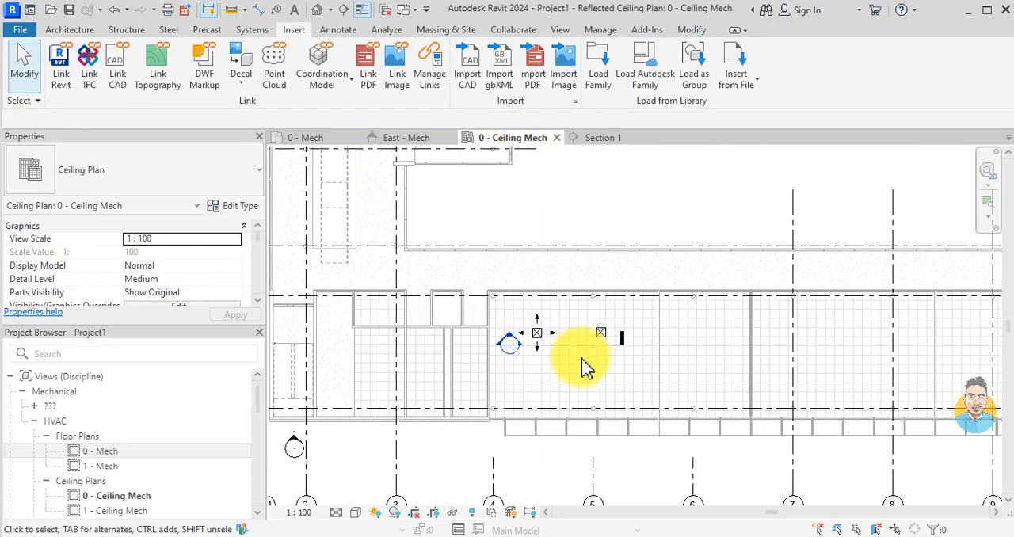
{"action": "left_click", "coordinate": [385, 10]}
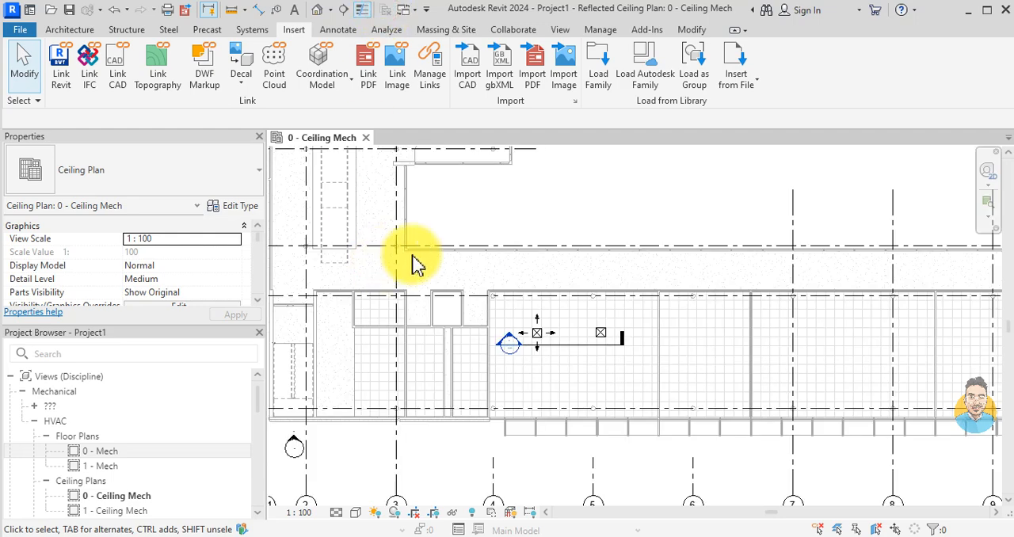
{"action": "scroll", "coordinate": [562, 370], "scroll_direction": "up", "scroll_amount": 2}
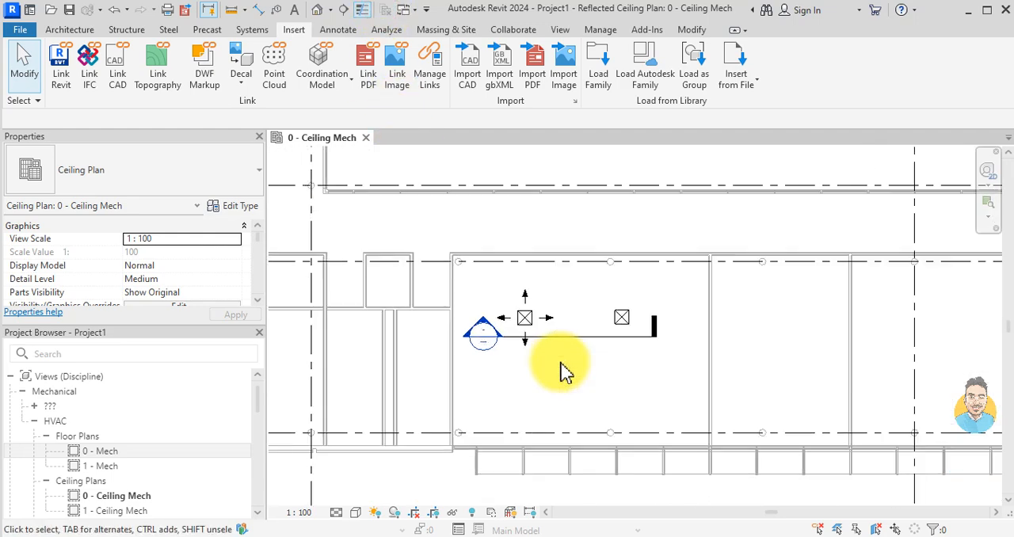
{"action": "left_click", "coordinate": [583, 336]}
{"action": "key", "text": "Delete"}
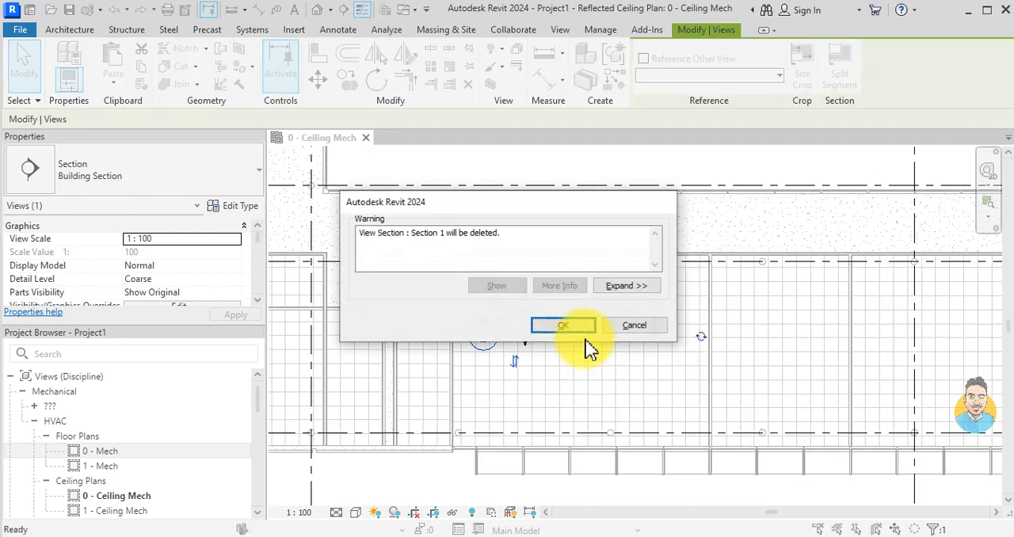
{"action": "left_click", "coordinate": [564, 327]}
{"action": "scroll", "coordinate": [563, 337], "scroll_direction": "down", "scroll_amount": 1}
{"action": "middle_click_drag", "start_coordinate": [552, 345], "coordinate": [639, 347]}
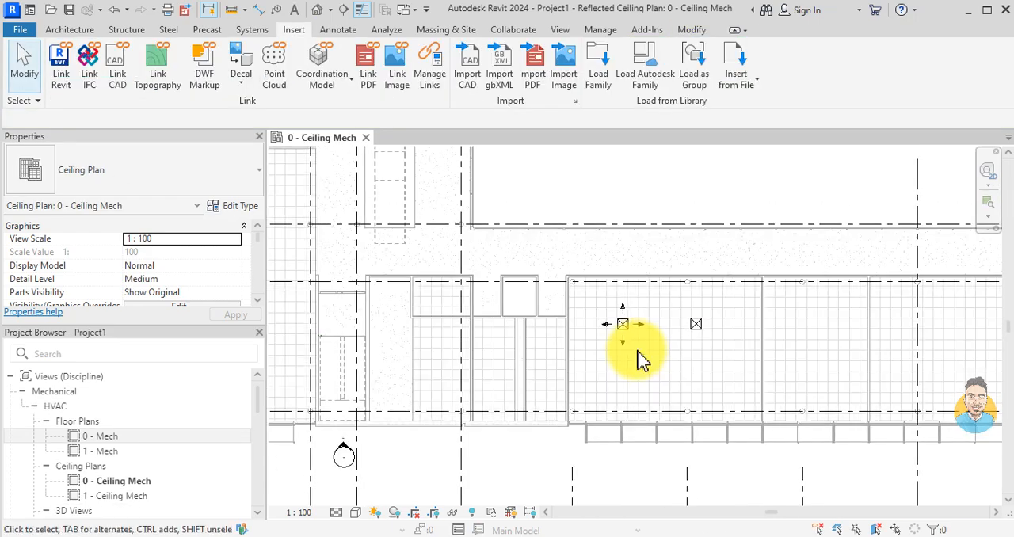
Step: Start placing mechanical equipment and choose the Fan Coil Unit - Ceiling Ducted - CHW type 564 LPS
{"action": "scroll", "coordinate": [612, 338], "scroll_direction": "up", "scroll_amount": 1}
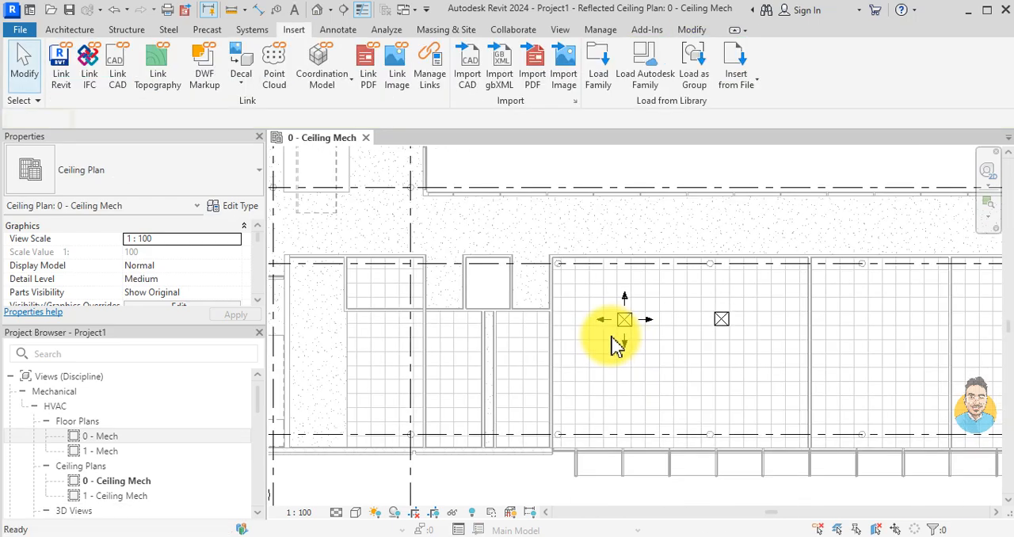
{"action": "key", "text": "m"}
{"action": "key", "text": "e"}
{"action": "left_click", "coordinate": [190, 178]}
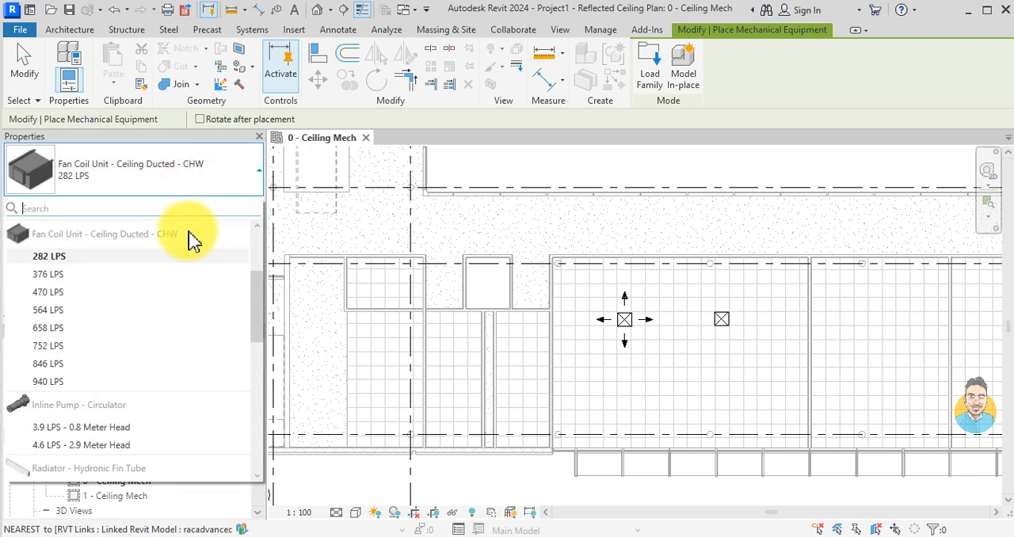
{"action": "scroll", "coordinate": [163, 388], "scroll_direction": "up", "scroll_amount": 3}
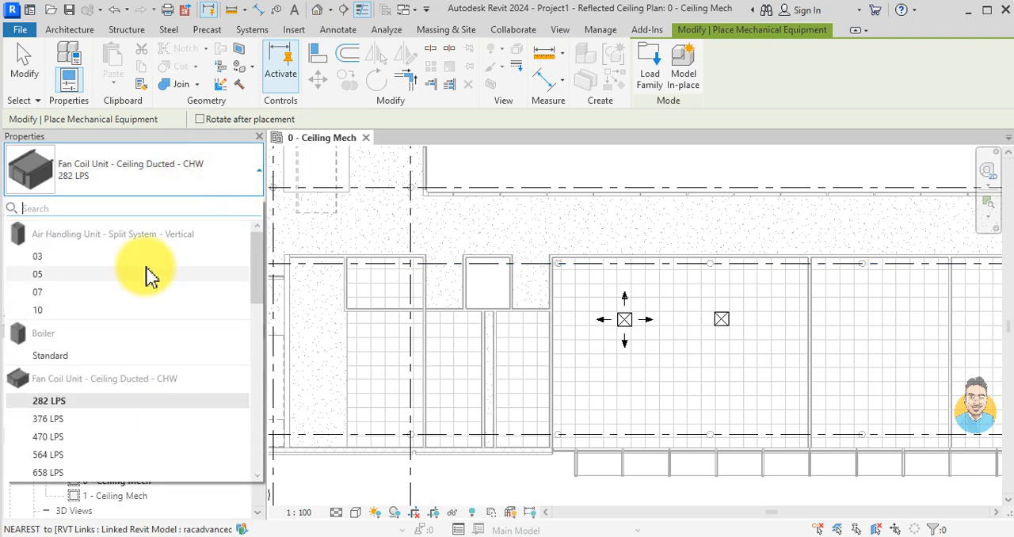
{"action": "scroll", "coordinate": [151, 335], "scroll_direction": "down", "scroll_amount": 1}
{"action": "scroll", "coordinate": [141, 400], "scroll_direction": "down", "scroll_amount": 3}
{"action": "scroll", "coordinate": [140, 406], "scroll_direction": "down", "scroll_amount": 2}
{"action": "scroll", "coordinate": [141, 412], "scroll_direction": "up", "scroll_amount": 5}
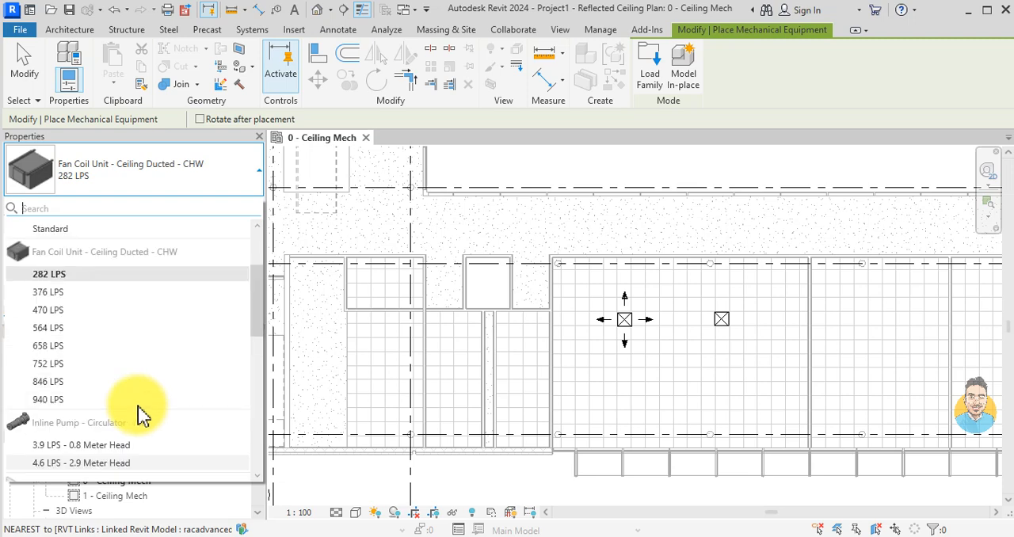
{"action": "mouse_move", "coordinate": [89, 336]}
{"action": "left_click", "coordinate": [88, 328]}
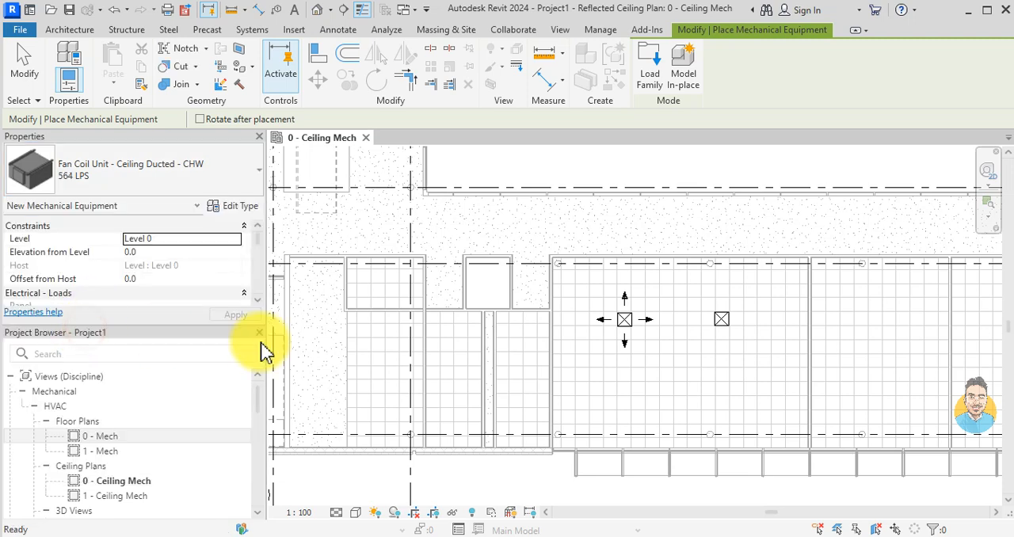
Step: Place one fan coil unit at 3200 mm elevation from Level 0, beside the wall and below the diffusers in their room
{"action": "scroll", "coordinate": [471, 362], "scroll_direction": "up", "scroll_amount": 1}
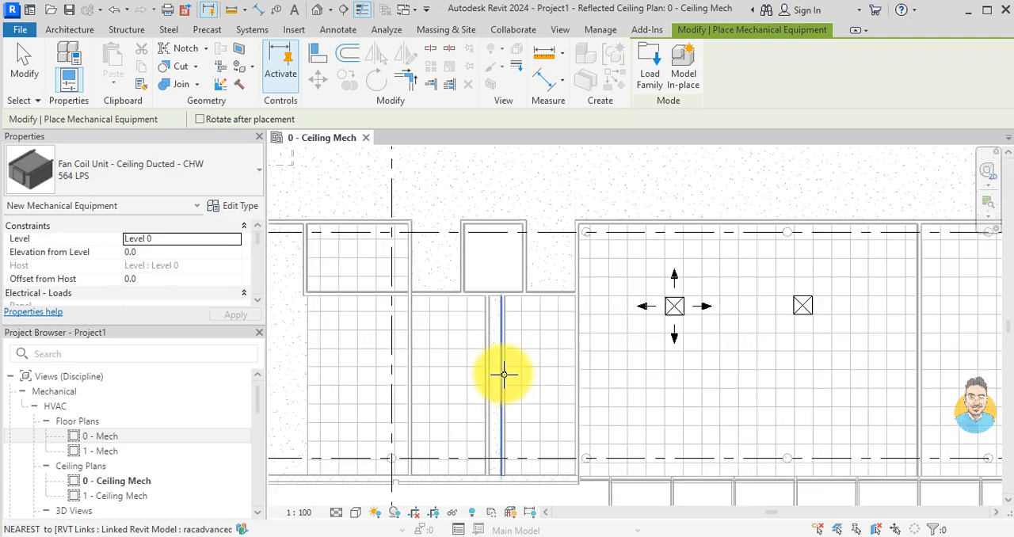
{"action": "scroll", "coordinate": [543, 379], "scroll_direction": "down", "scroll_amount": 1}
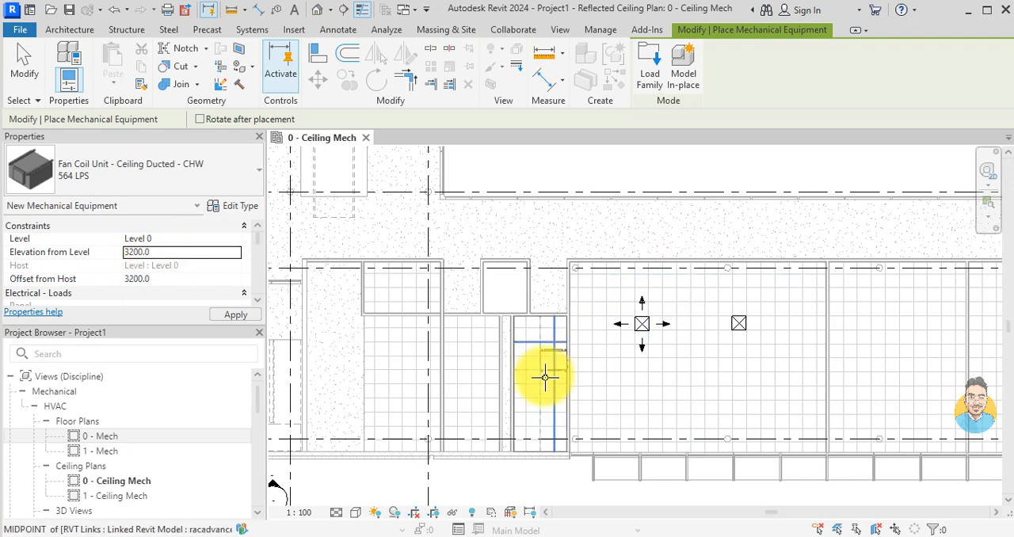
{"action": "scroll", "coordinate": [535, 377], "scroll_direction": "up", "scroll_amount": 4}
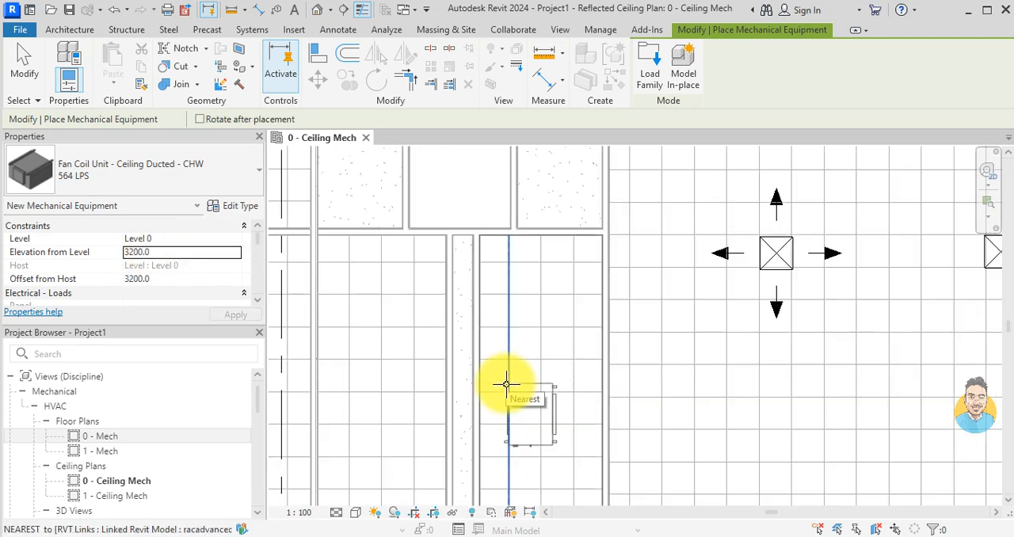
{"action": "scroll", "coordinate": [507, 385], "scroll_direction": "down", "scroll_amount": 3}
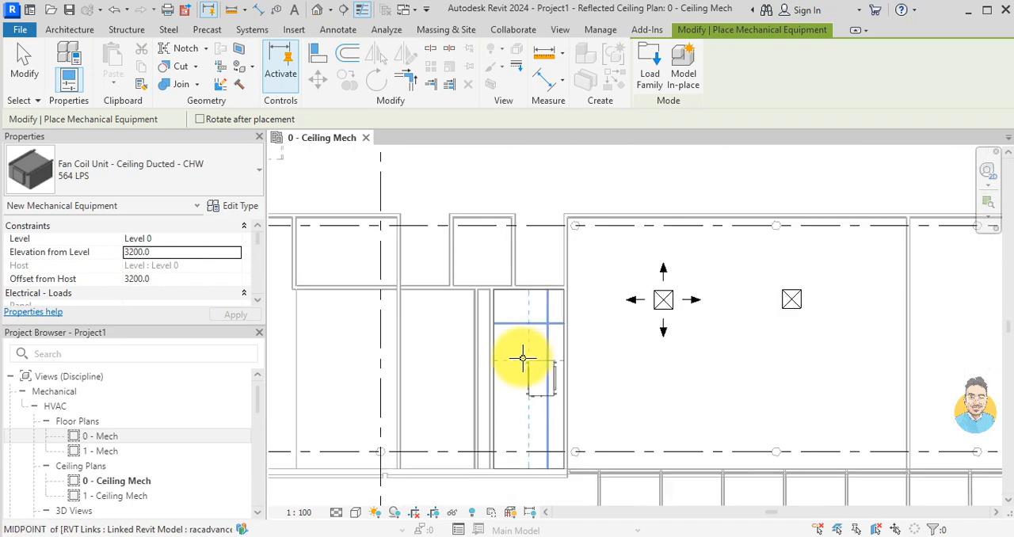
{"action": "scroll", "coordinate": [525, 370], "scroll_direction": "up", "scroll_amount": 2}
{"action": "scroll", "coordinate": [595, 339], "scroll_direction": "up", "scroll_amount": 2}
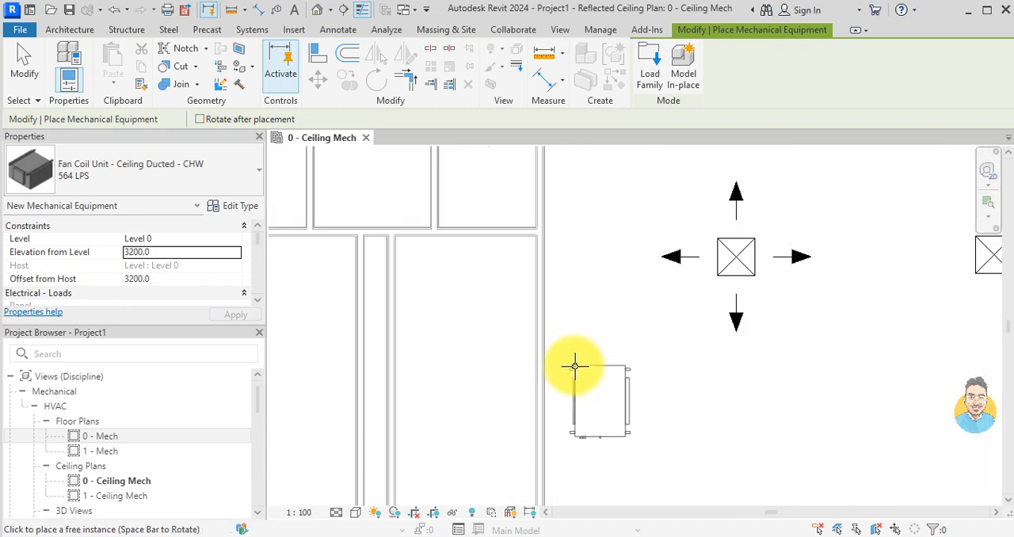
{"action": "left_click", "coordinate": [570, 360]}
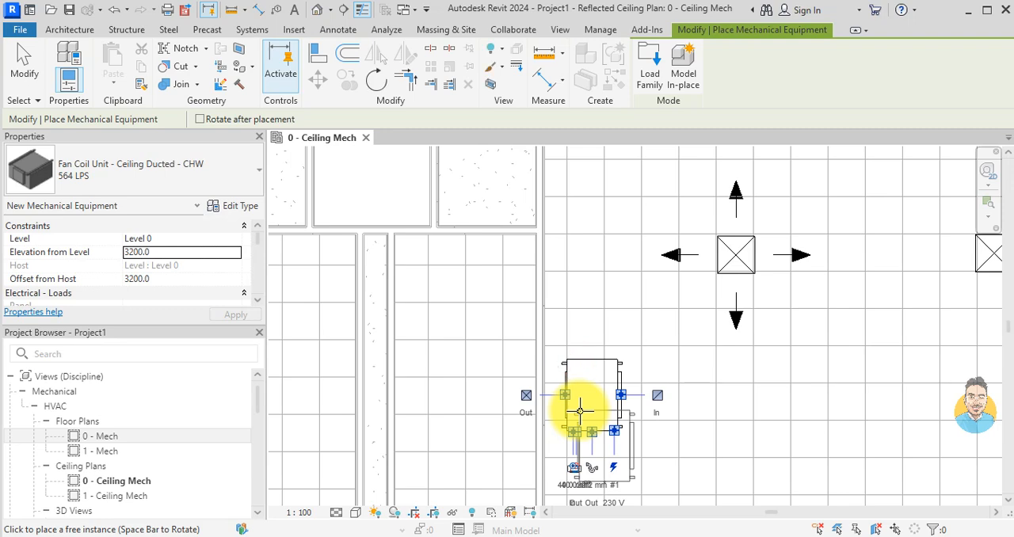
{"action": "key", "text": "Escape"}
{"action": "key", "text": "Escape"}
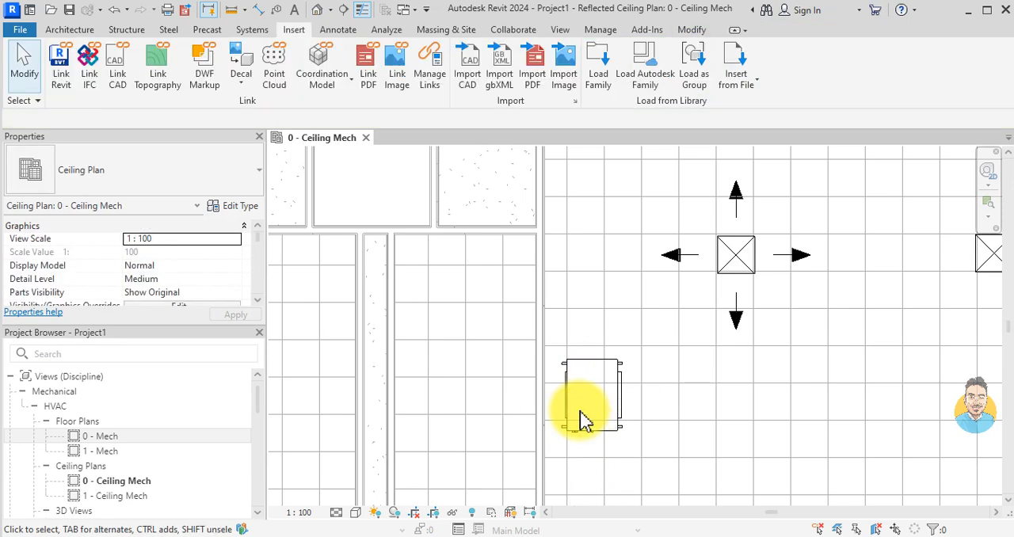
Step: Rotate the fan coil unit 180° so its air outlet faces into the room, and move it back beside the wall
{"action": "left_click", "coordinate": [626, 408]}
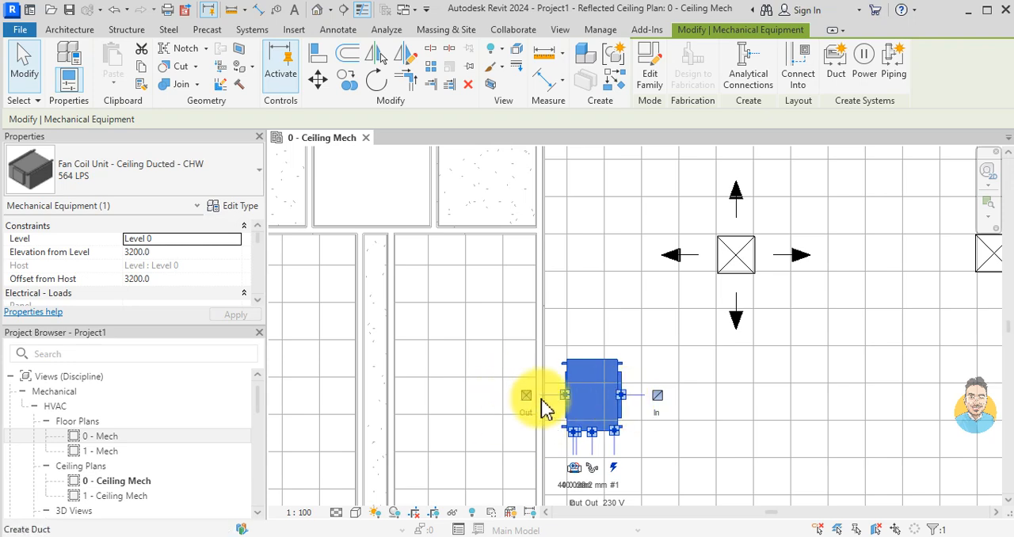
{"action": "key", "text": "space"}
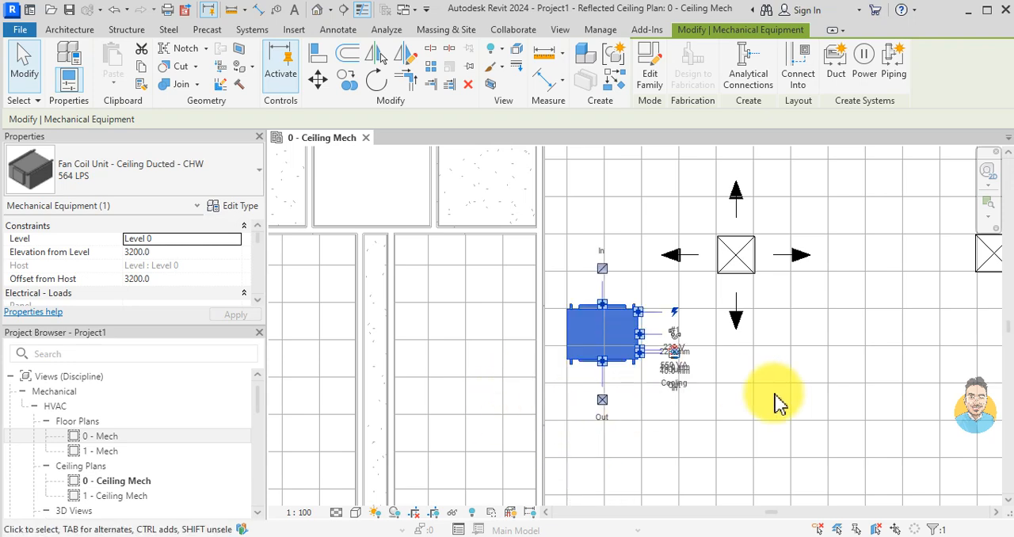
{"action": "key", "text": "space"}
{"action": "left_click_drag", "start_coordinate": [571, 358], "coordinate": [631, 425]}
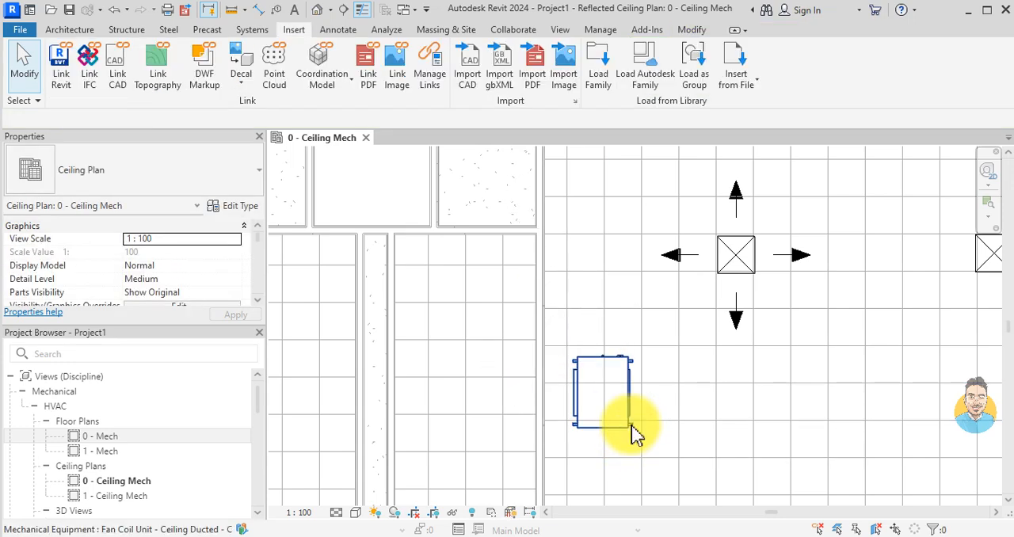
Step: Draw a rectangular duct from the fan coil unit's air outlet straight across the room to beyond the second diffuser
{"action": "scroll", "coordinate": [606, 388], "scroll_direction": "down", "scroll_amount": 2}
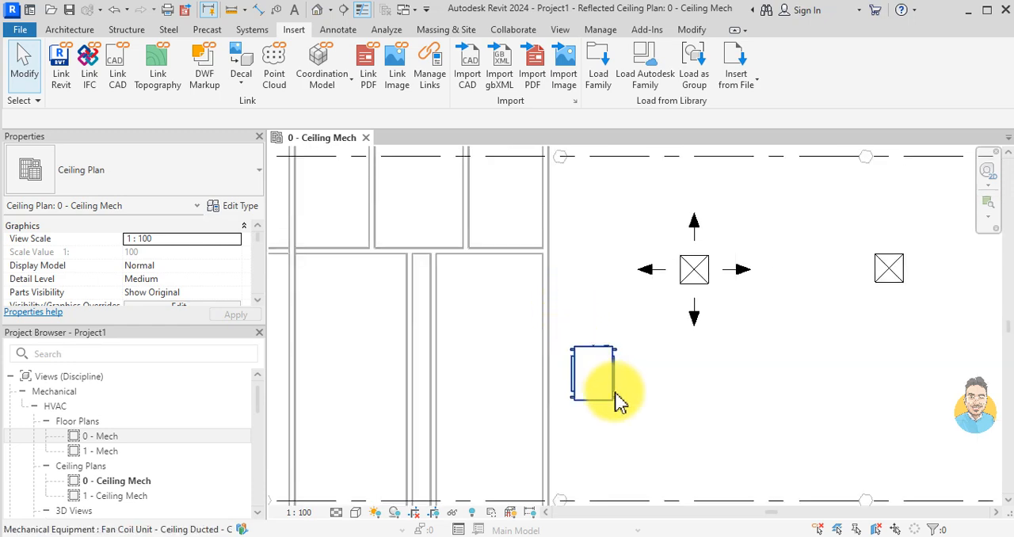
{"action": "left_click", "coordinate": [590, 372]}
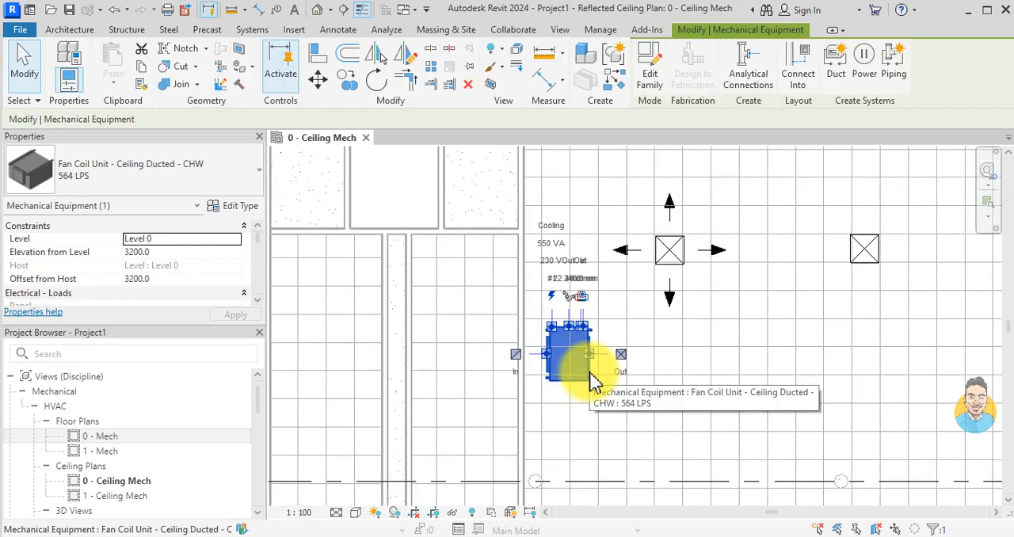
{"action": "scroll", "coordinate": [622, 355], "scroll_direction": "up", "scroll_amount": 2}
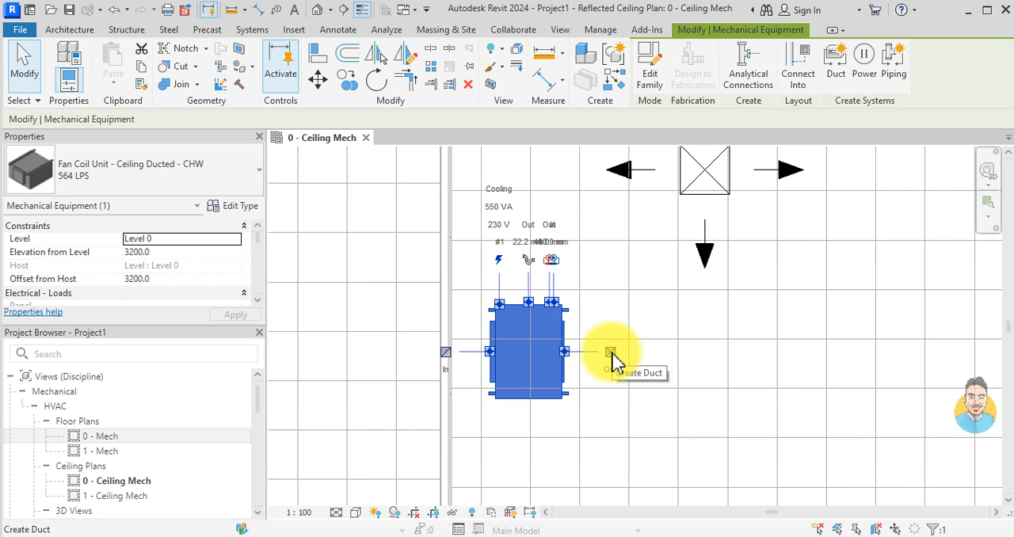
{"action": "left_click", "coordinate": [610, 352]}
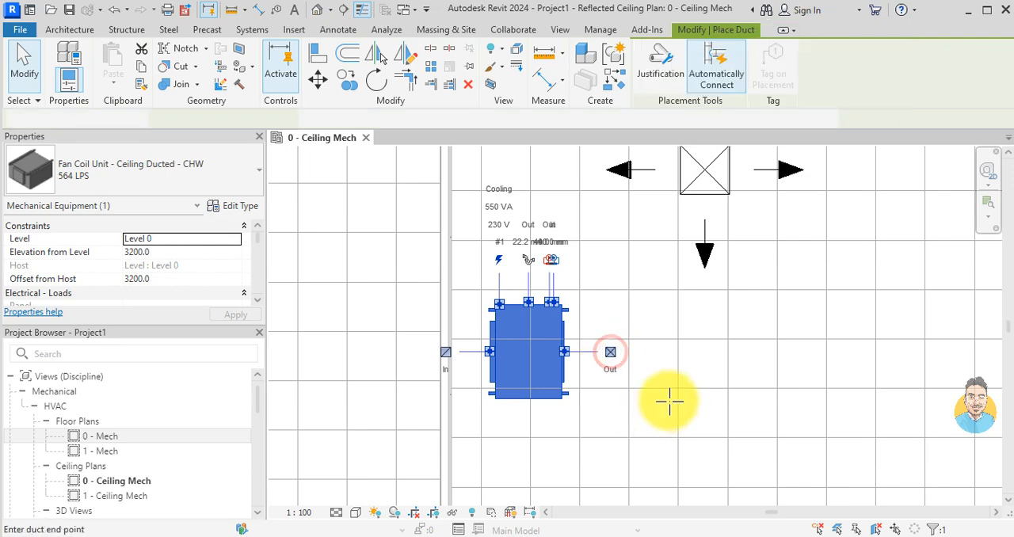
{"action": "scroll", "coordinate": [679, 367], "scroll_direction": "down", "scroll_amount": 3}
{"action": "scroll", "coordinate": [713, 367], "scroll_direction": "down", "scroll_amount": 2}
{"action": "middle_click_drag", "start_coordinate": [713, 367], "coordinate": [636, 366]}
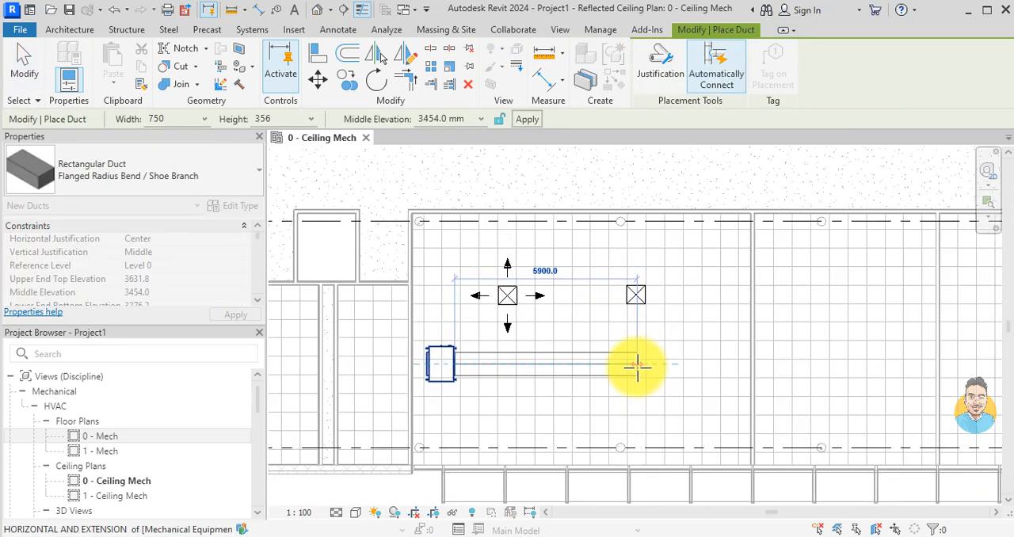
{"action": "scroll", "coordinate": [664, 365], "scroll_direction": "up", "scroll_amount": 3}
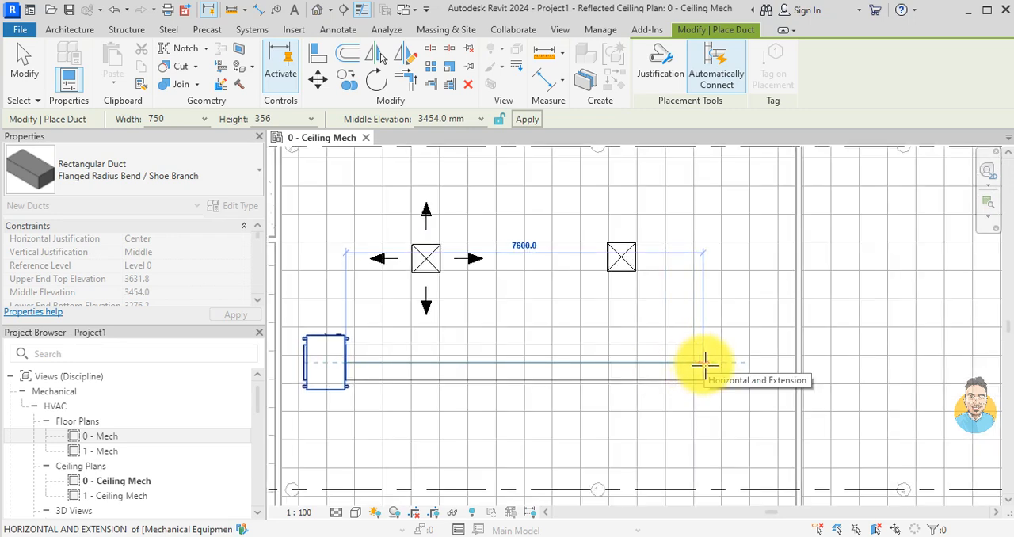
{"action": "left_click", "coordinate": [750, 363]}
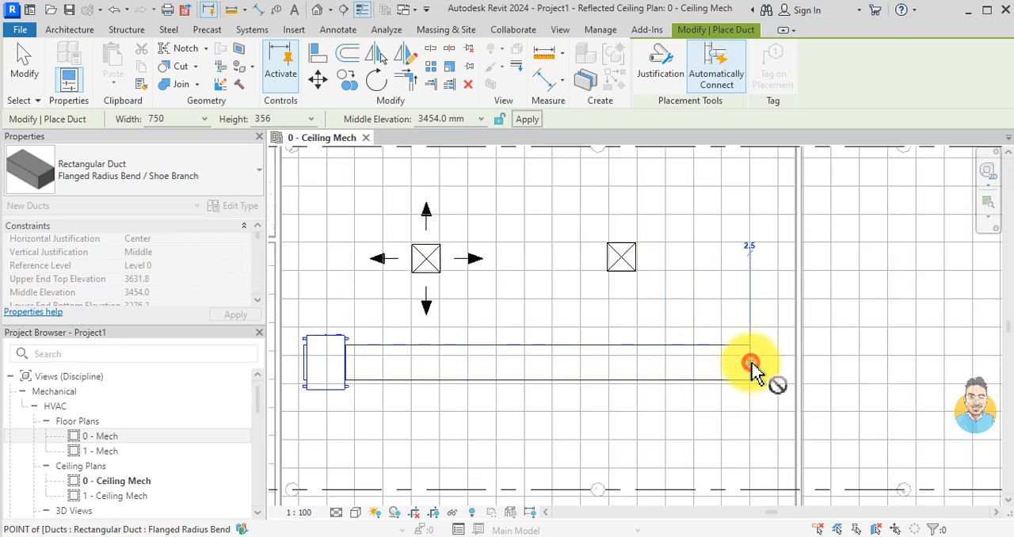
{"action": "key", "text": "Escape"}
{"action": "key", "text": "Escape"}
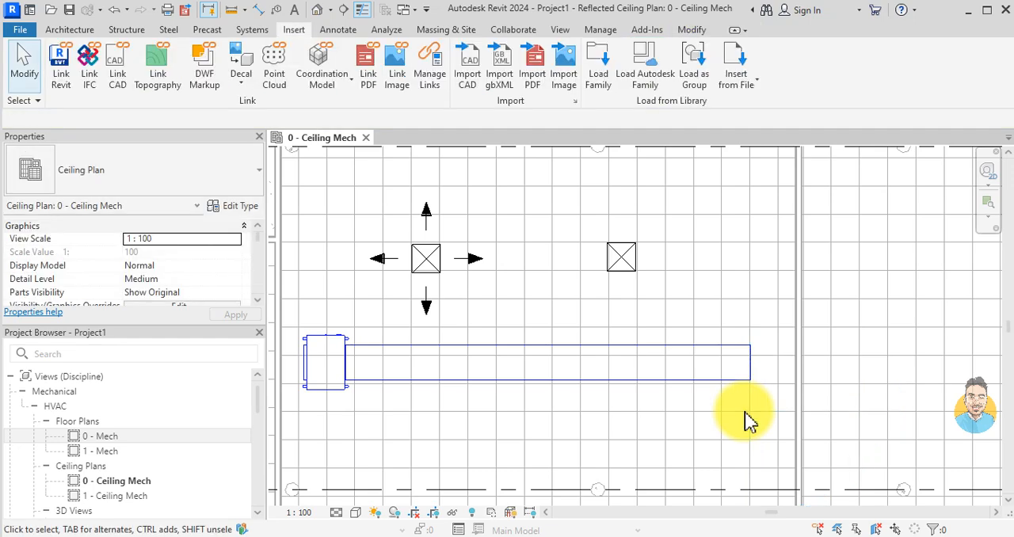
Step: Move the second square supply diffuser horizontally closer to the first diffuser, keeping it above the duct
{"action": "left_click", "coordinate": [623, 261]}
{"action": "scroll", "coordinate": [606, 265], "scroll_direction": "up", "scroll_amount": 2}
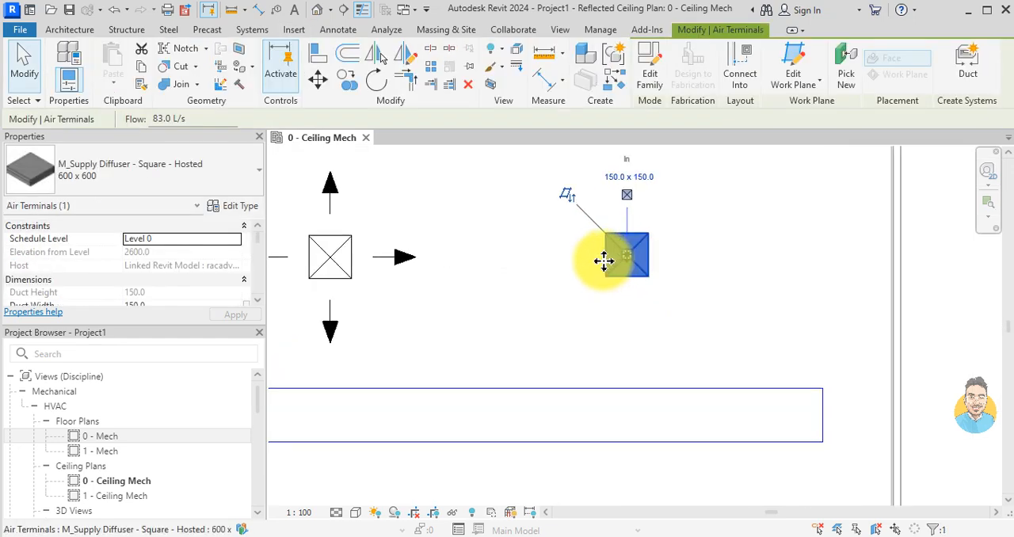
{"action": "left_click_drag", "start_coordinate": [603, 260], "coordinate": [479, 259]}
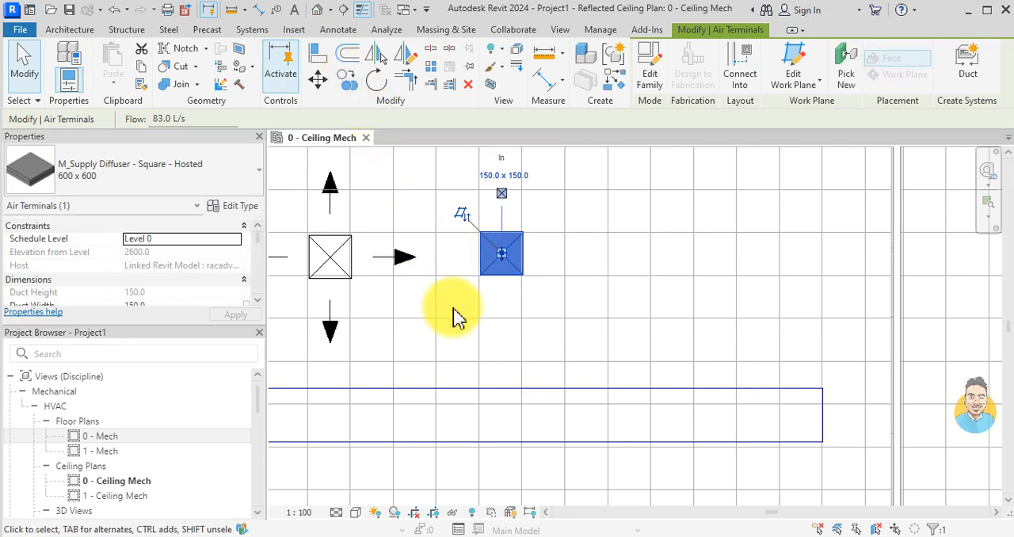
Step: Place another M_Supply Diffuser - Square - Hosted 600 x 600 on the ceiling face, in line with the other two and before the duct's end
{"action": "key", "text": "c"}
{"action": "key", "text": "s"}
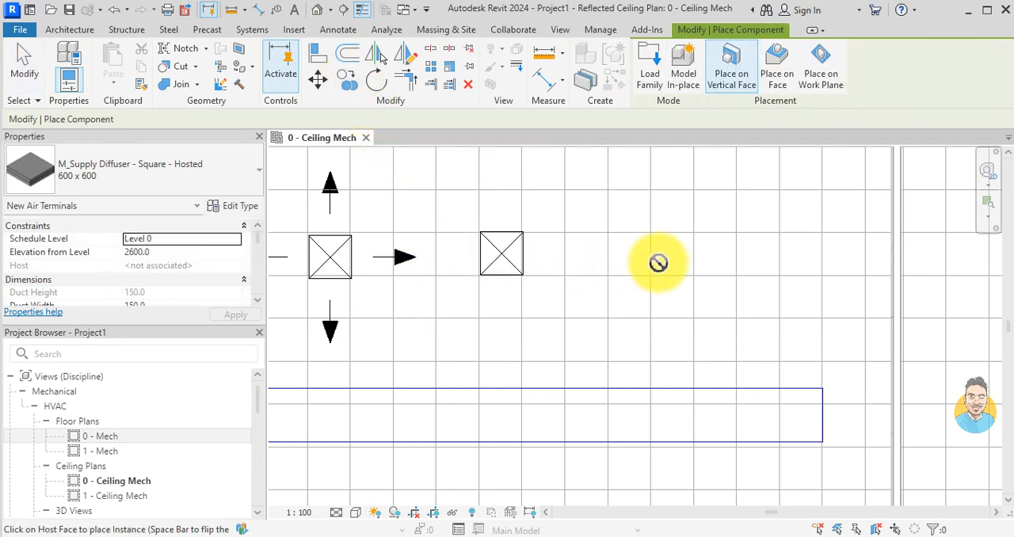
{"action": "left_click", "coordinate": [779, 67]}
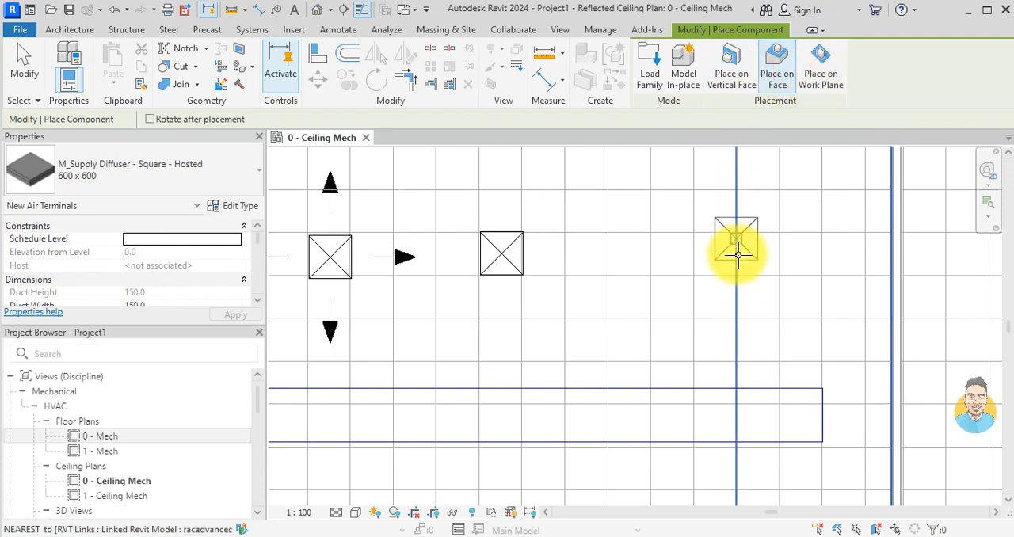
{"action": "left_click", "coordinate": [713, 255]}
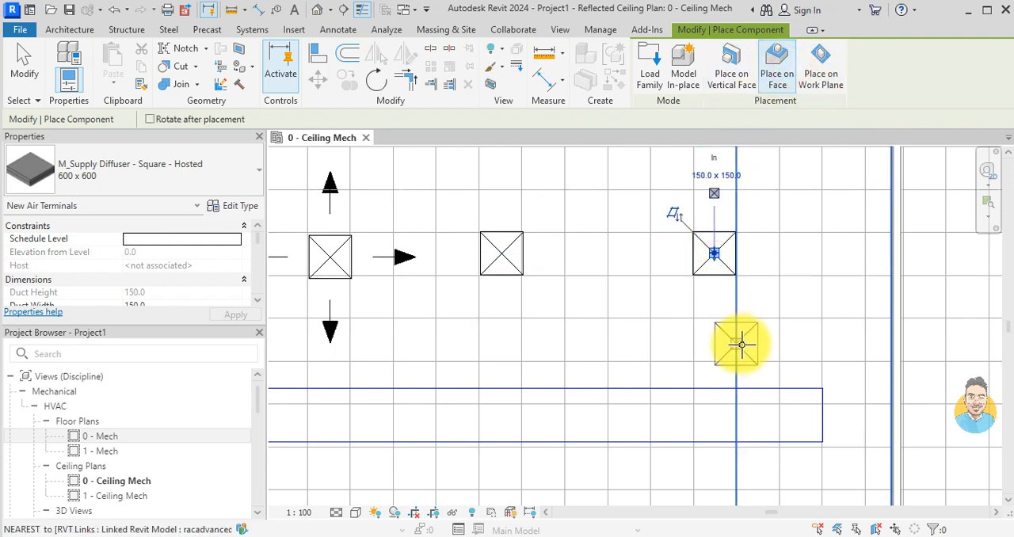
{"action": "key", "text": "Escape"}
{"action": "key", "text": "Escape"}
{"action": "scroll", "coordinate": [713, 348], "scroll_direction": "down", "scroll_amount": 3}
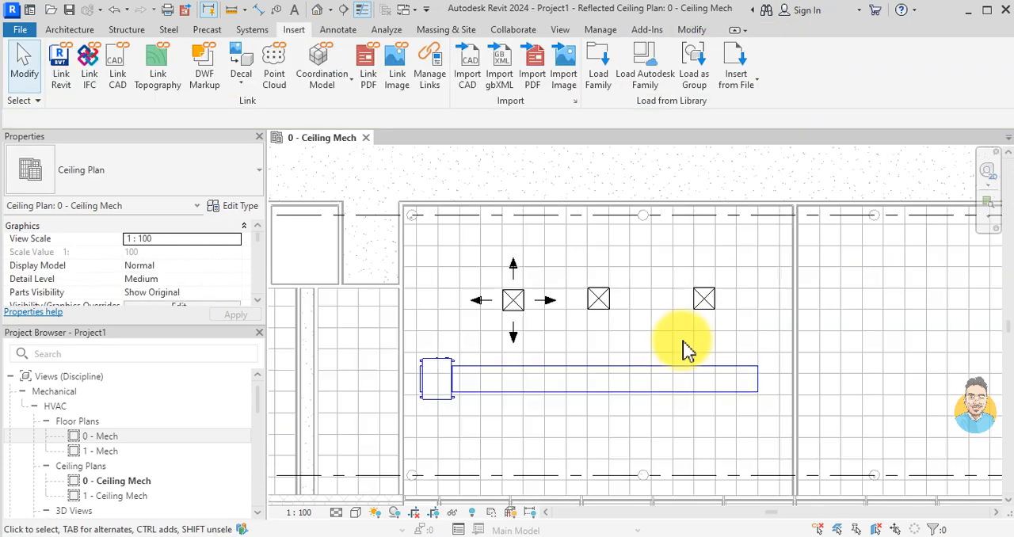
Step: Draw a short 750 x 356 rectangular branch duct from the main duct's edge toward the first diffuser, aligned with its centre
{"action": "scroll", "coordinate": [470, 277], "scroll_direction": "up", "scroll_amount": 2}
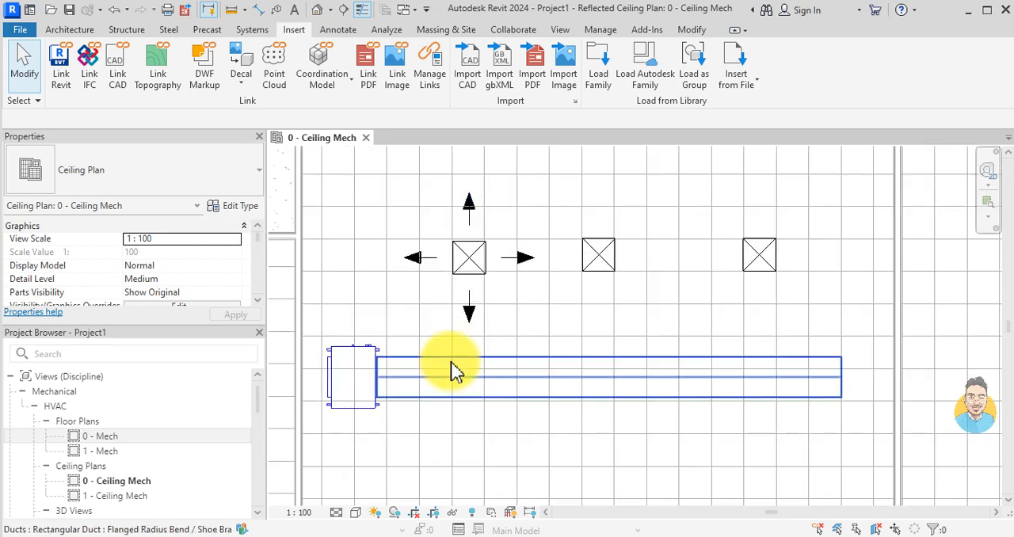
{"action": "left_click", "coordinate": [451, 361]}
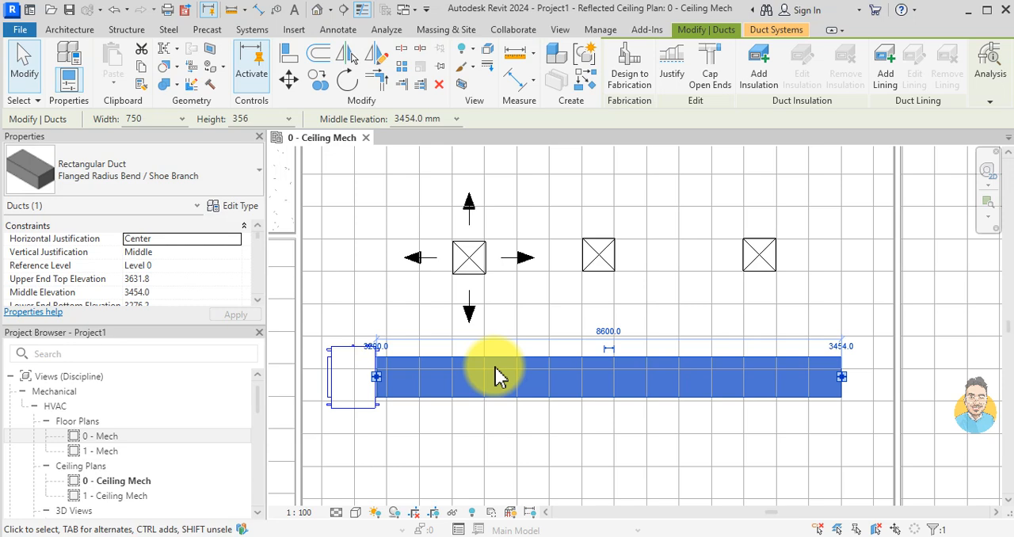
{"action": "key", "text": "s"}
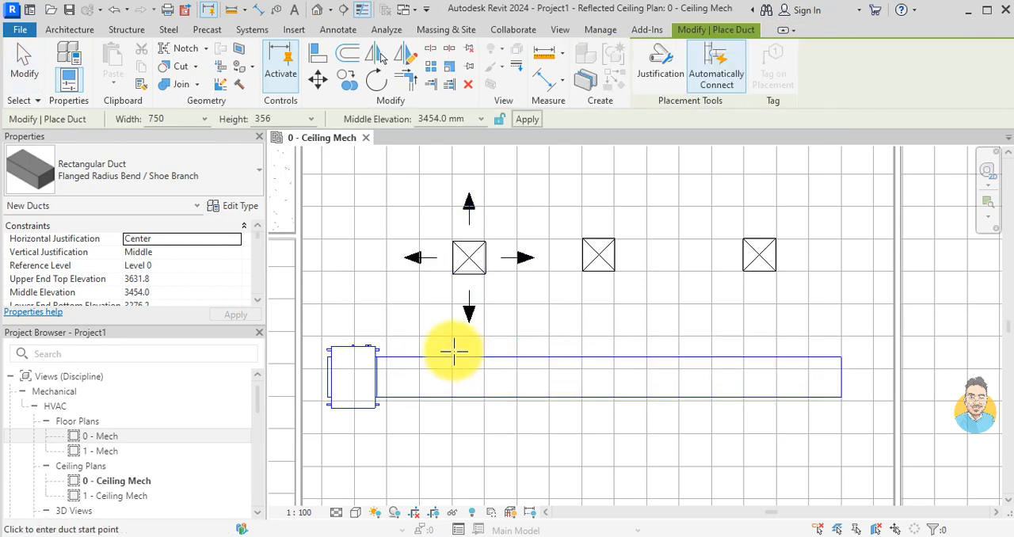
{"action": "scroll", "coordinate": [455, 352], "scroll_direction": "up", "scroll_amount": 1}
{"action": "scroll", "coordinate": [476, 361], "scroll_direction": "up", "scroll_amount": 1}
{"action": "left_click", "coordinate": [475, 362]}
{"action": "scroll", "coordinate": [475, 332], "scroll_direction": "up", "scroll_amount": 1}
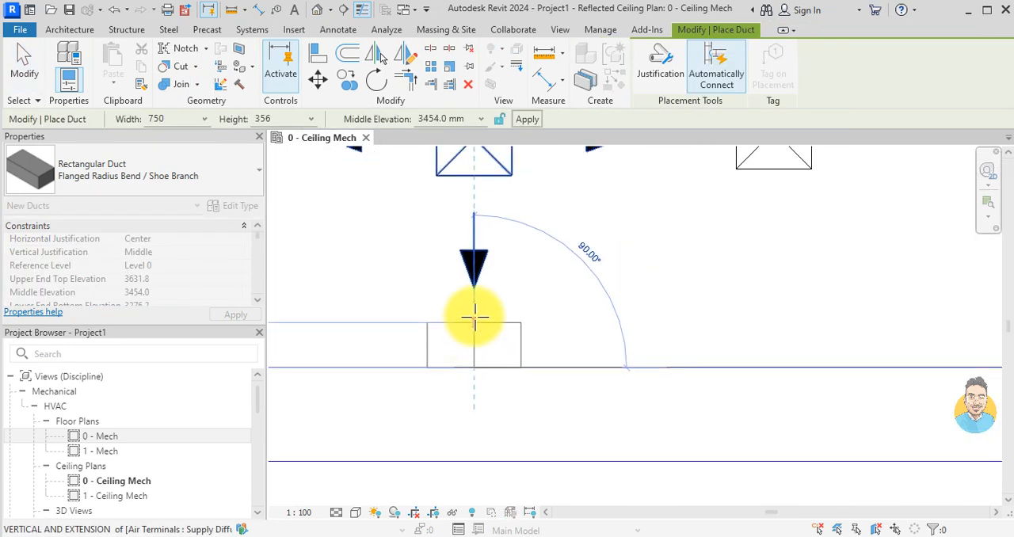
{"action": "left_click", "coordinate": [473, 301]}
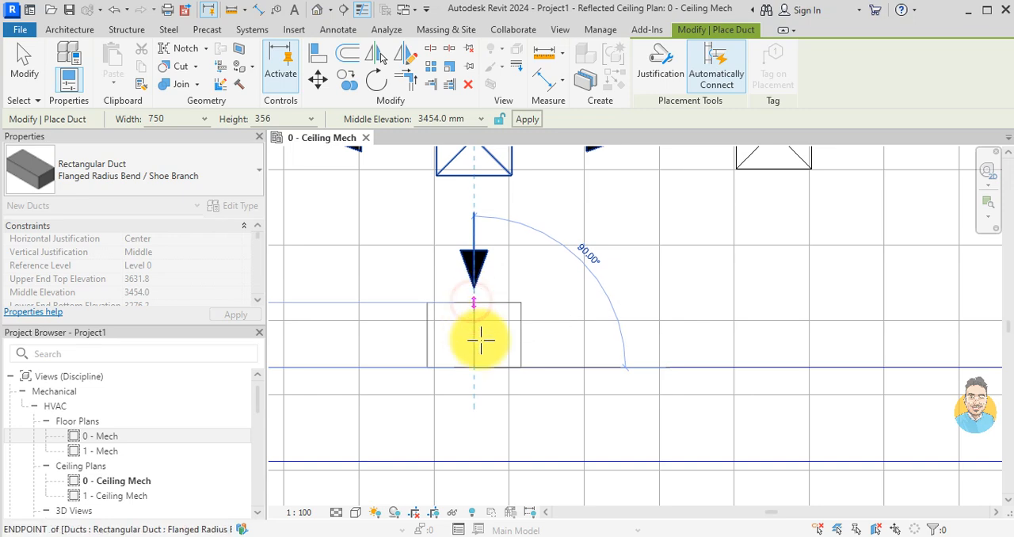
{"action": "key", "text": "Escape"}
{"action": "key", "text": "Escape"}
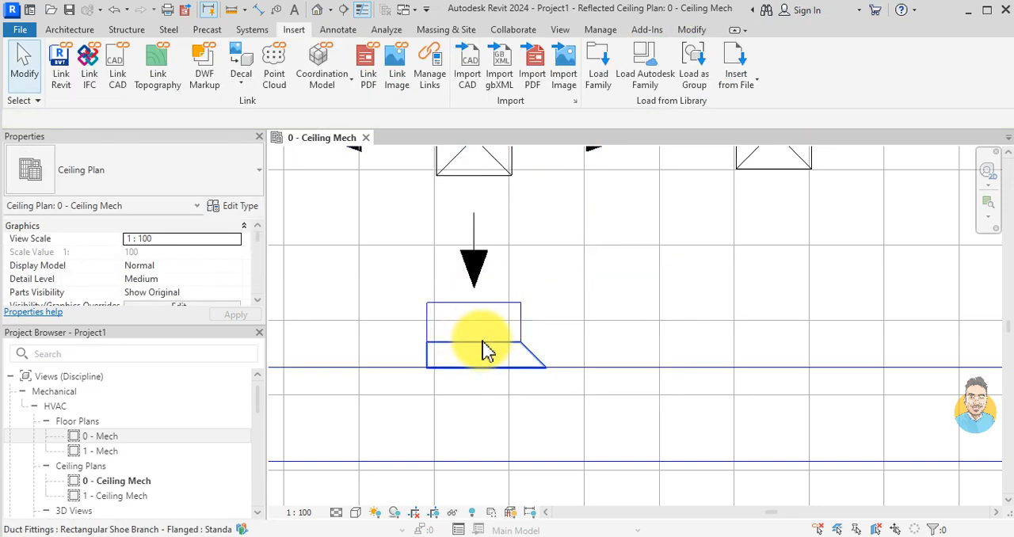
Step: Draw a round flex duct from the open end of the first branch to the centre of the first diffuser
{"action": "left_click", "coordinate": [509, 315]}
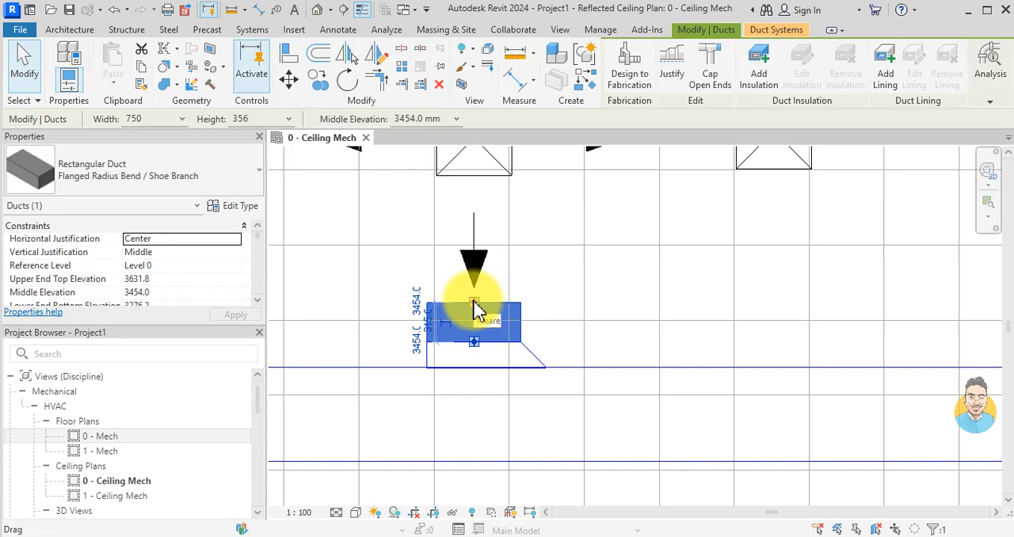
{"action": "right_click", "coordinate": [474, 309]}
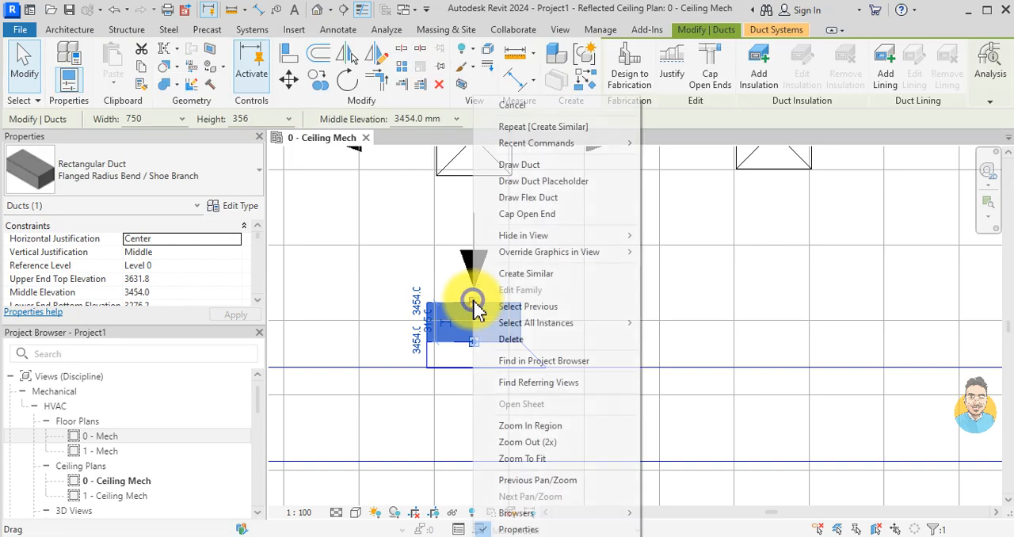
{"action": "left_click", "coordinate": [532, 197]}
{"action": "scroll", "coordinate": [484, 220], "scroll_direction": "up", "scroll_amount": 5}
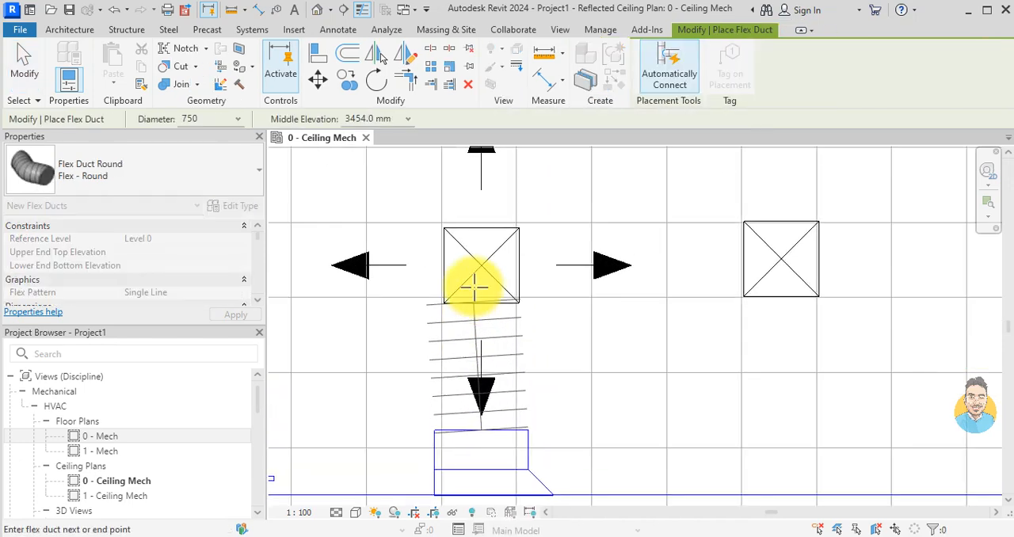
{"action": "left_click", "coordinate": [489, 253]}
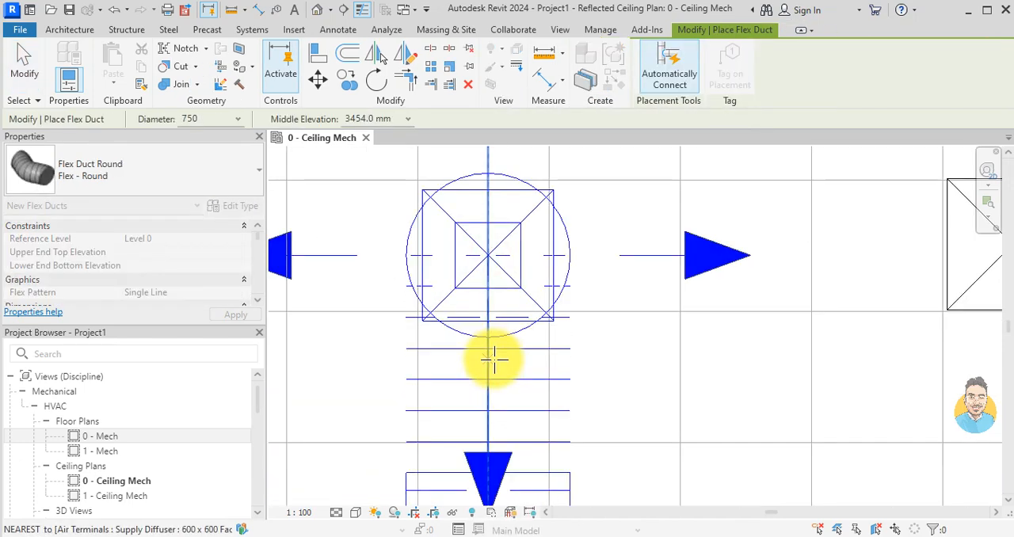
{"action": "scroll", "coordinate": [493, 358], "scroll_direction": "down", "scroll_amount": 3}
{"action": "key", "text": "Escape"}
{"action": "key", "text": "Escape"}
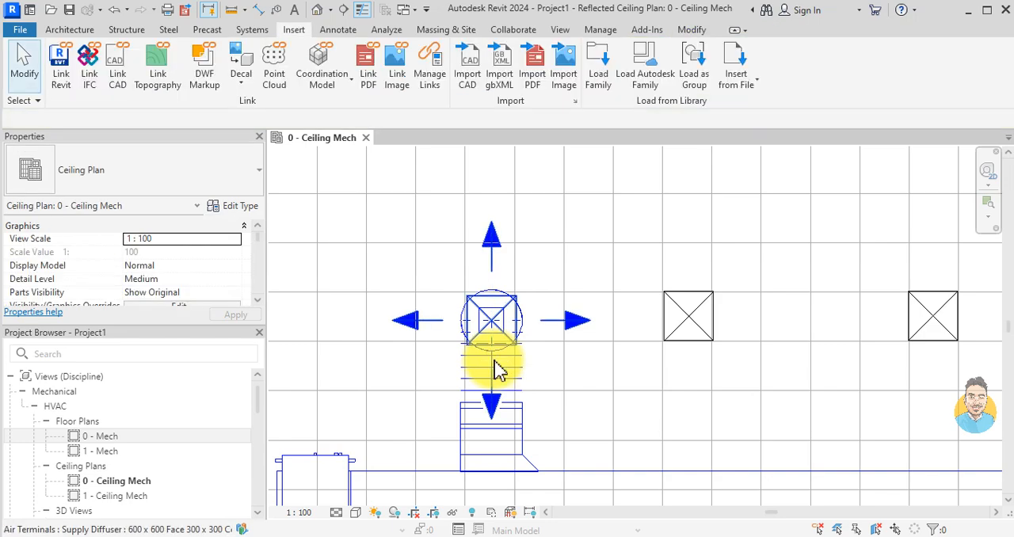
Step: Draw a matching rectangular branch duct from the main duct toward the middle diffuser, aligned with its centre and stopping short of it
{"action": "scroll", "coordinate": [524, 446], "scroll_direction": "down", "scroll_amount": 6}
{"action": "middle_click_drag", "start_coordinate": [554, 440], "coordinate": [545, 357]}
{"action": "scroll", "coordinate": [513, 314], "scroll_direction": "up", "scroll_amount": 4}
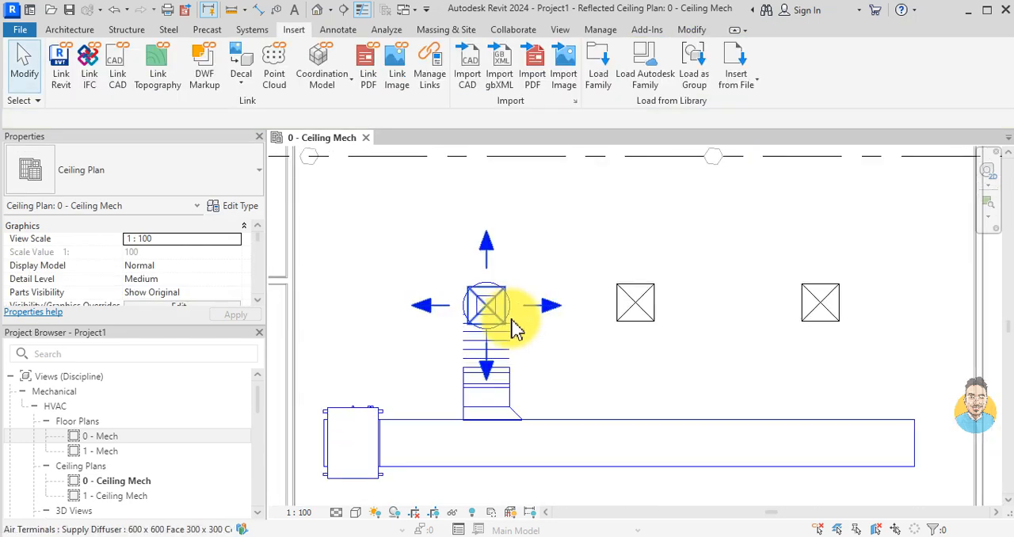
{"action": "scroll", "coordinate": [503, 341], "scroll_direction": "down", "scroll_amount": 1}
{"action": "middle_click_drag", "start_coordinate": [601, 384], "coordinate": [565, 337]}
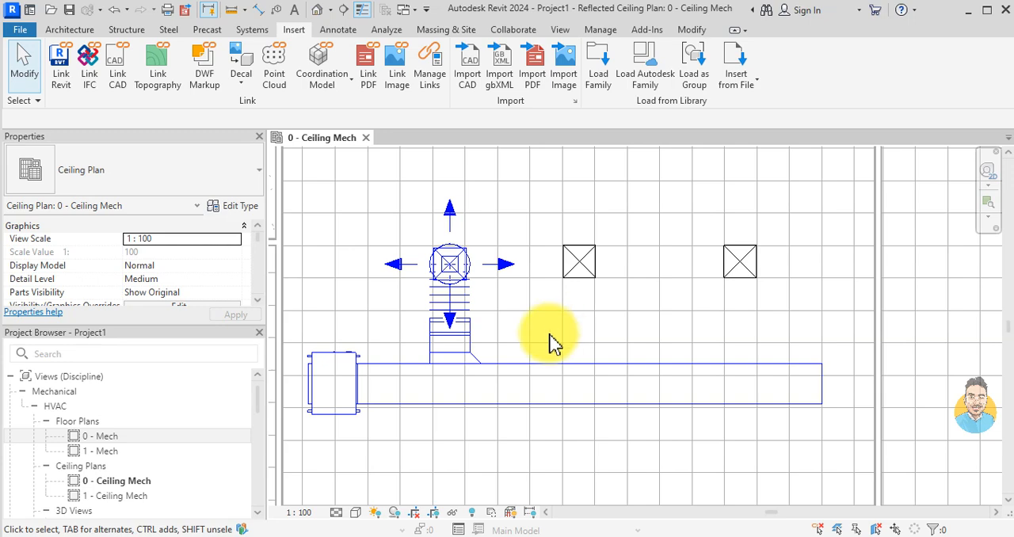
{"action": "scroll", "coordinate": [476, 350], "scroll_direction": "up", "scroll_amount": 2}
{"action": "left_click", "coordinate": [472, 345]}
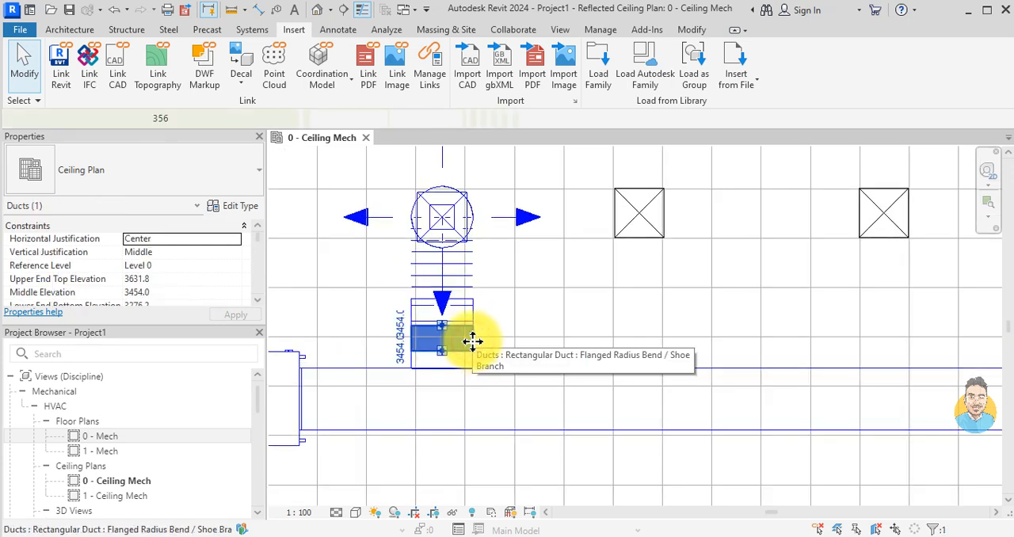
{"action": "left_click", "coordinate": [472, 341]}
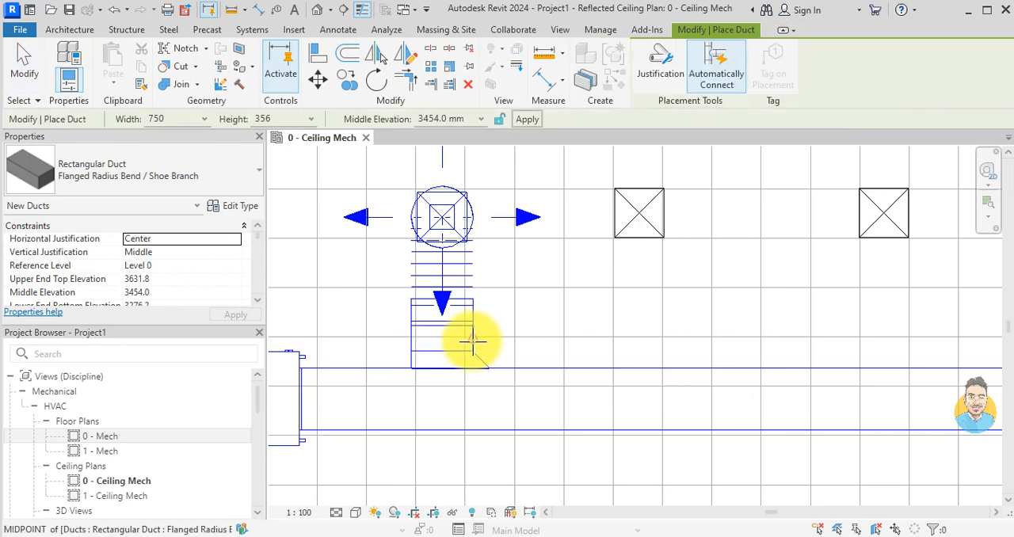
{"action": "left_click", "coordinate": [640, 297]}
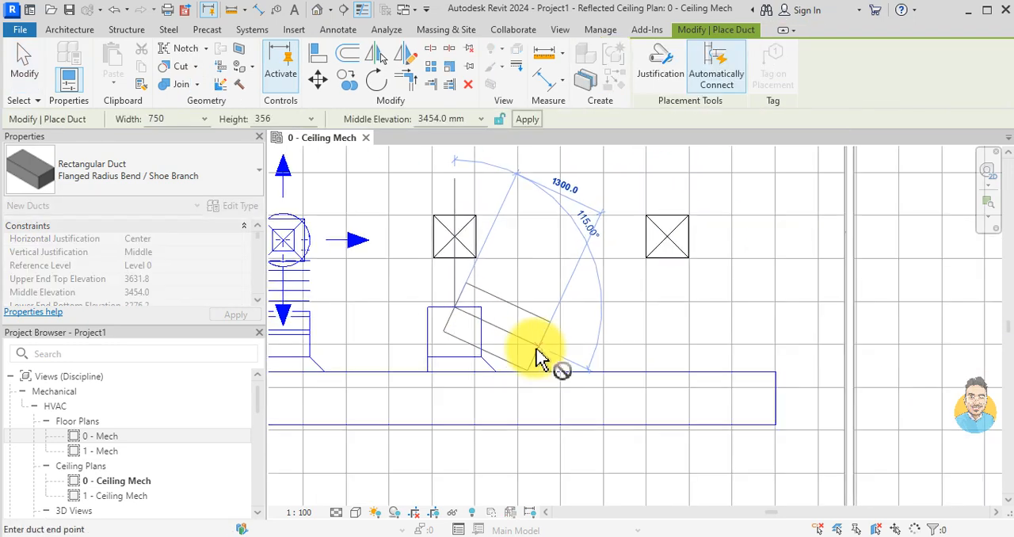
{"action": "key", "text": "Escape"}
{"action": "scroll", "coordinate": [792, 337], "scroll_direction": "down", "scroll_amount": 1}
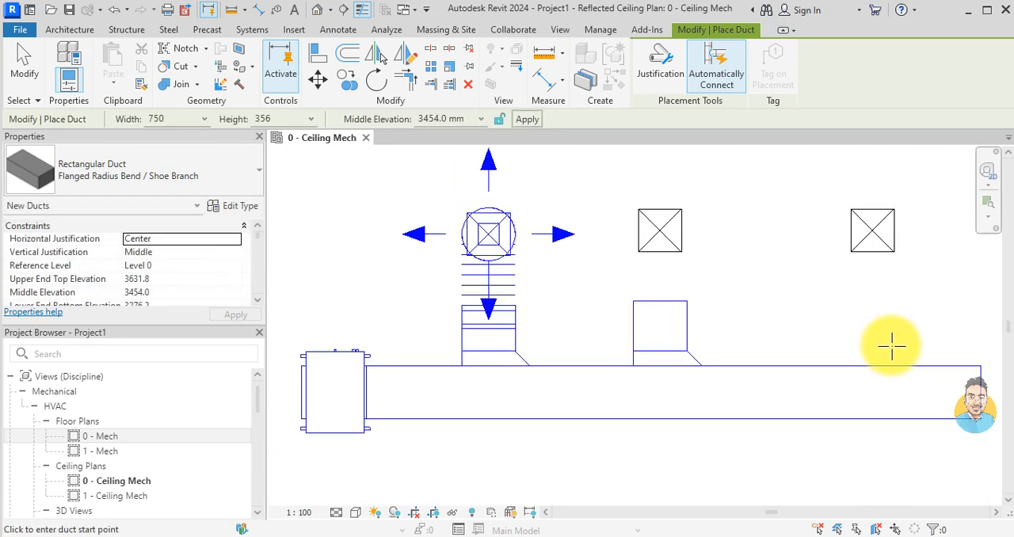
Step: Draw a third rectangular branch duct from the main duct toward the last diffuser, stopping short of it
{"action": "middle_click_drag", "start_coordinate": [892, 344], "coordinate": [784, 375]}
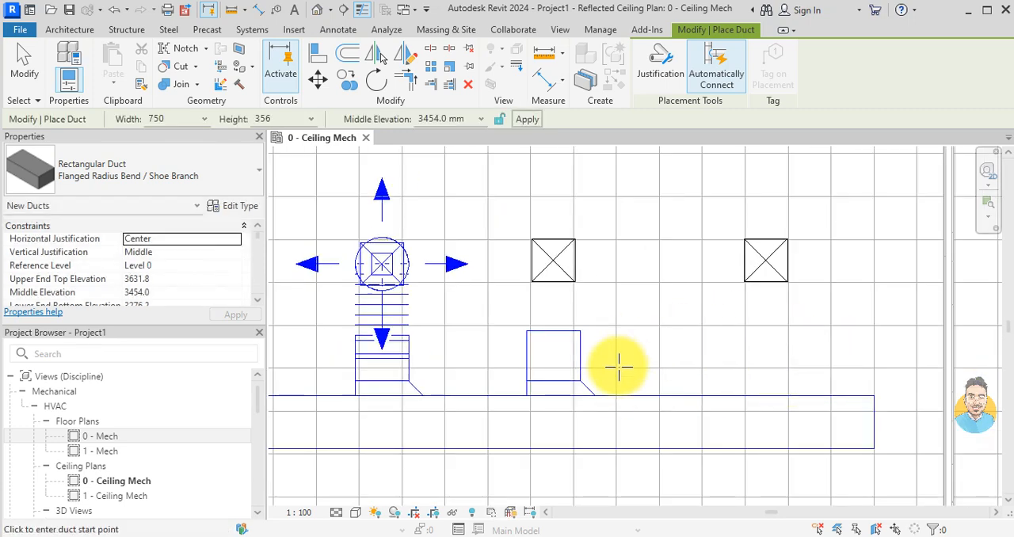
{"action": "scroll", "coordinate": [777, 385], "scroll_direction": "up", "scroll_amount": 3}
{"action": "left_click", "coordinate": [762, 405]}
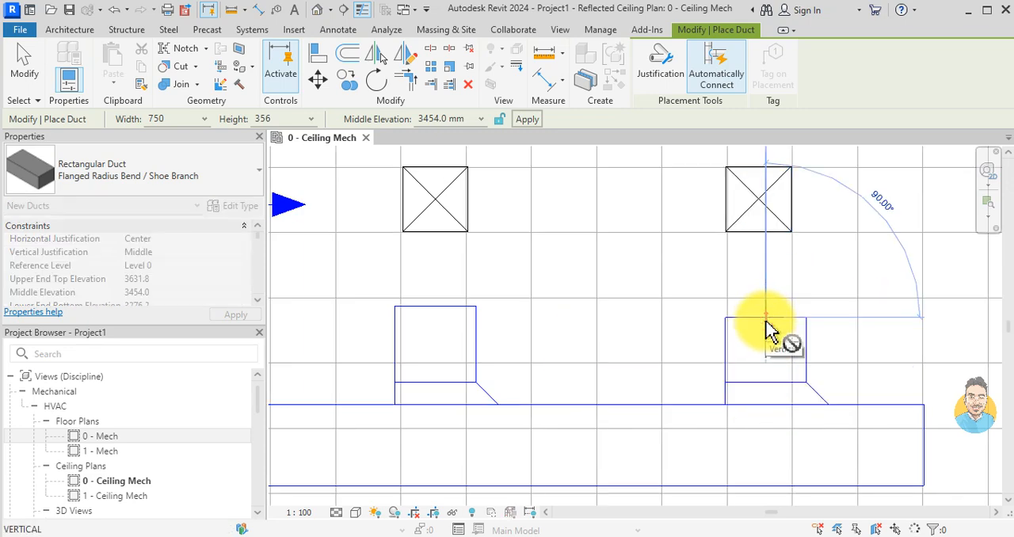
{"action": "key", "text": "Escape"}
{"action": "key", "text": "Escape"}
{"action": "scroll", "coordinate": [765, 326], "scroll_direction": "down", "scroll_amount": 2}
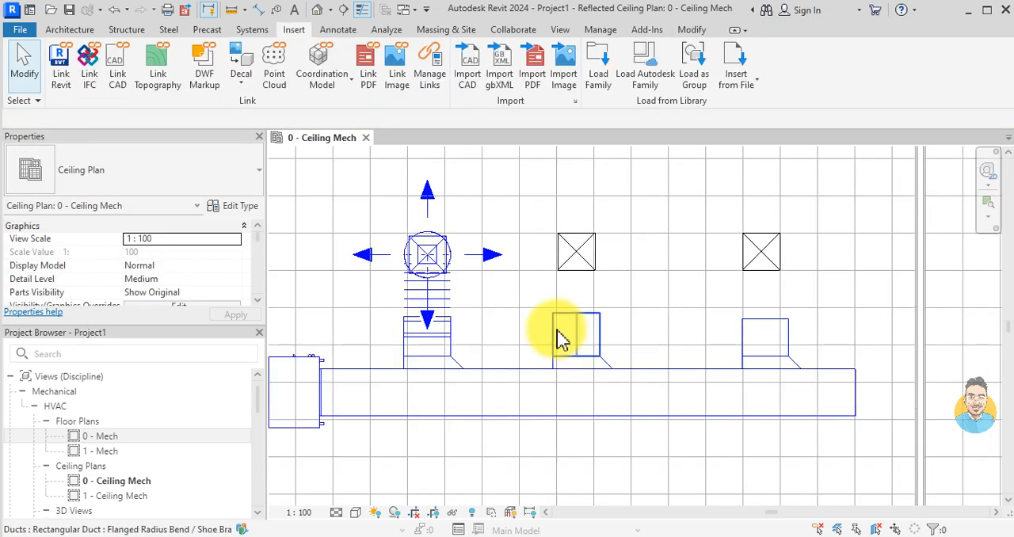
Step: Connect the open end of the middle branch duct to the middle diffuser with a round flex duct
{"action": "scroll", "coordinate": [587, 374], "scroll_direction": "up", "scroll_amount": 3}
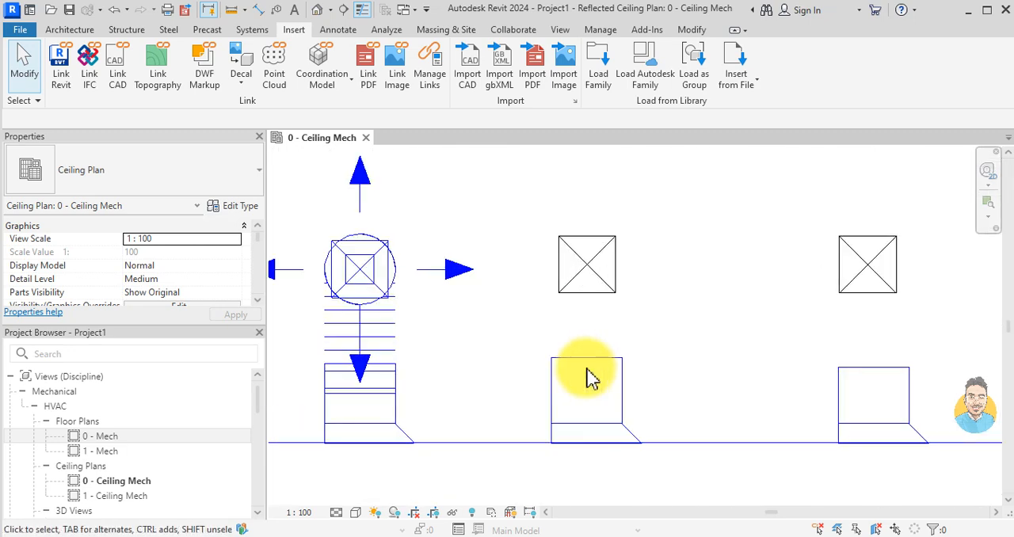
{"action": "left_click", "coordinate": [586, 371]}
{"action": "scroll", "coordinate": [586, 368], "scroll_direction": "up", "scroll_amount": 2}
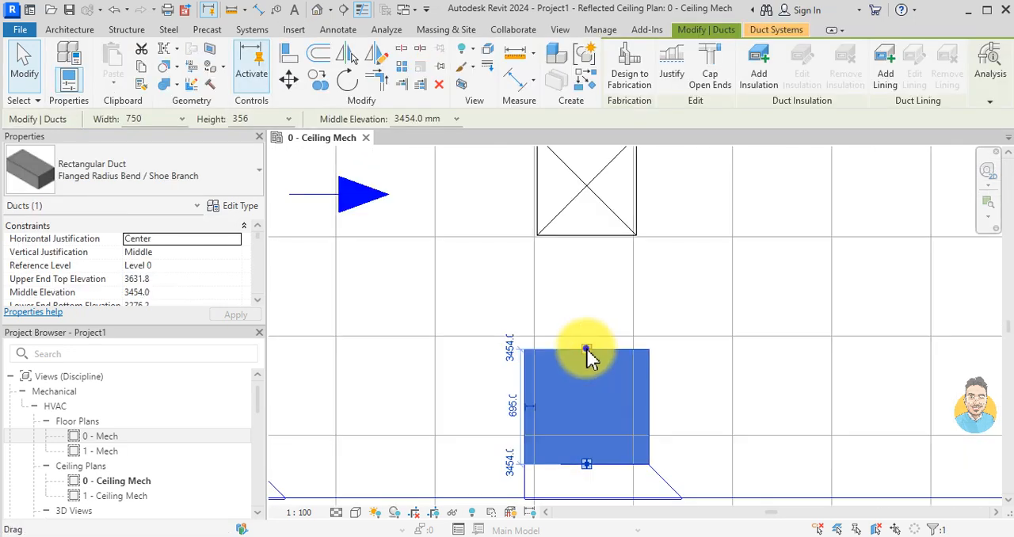
{"action": "right_click", "coordinate": [587, 358]}
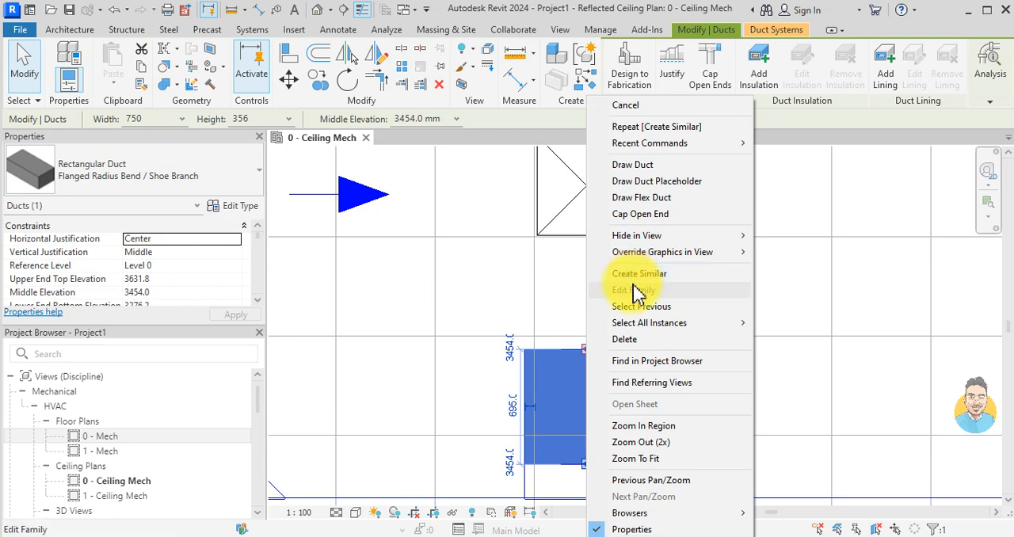
{"action": "left_click", "coordinate": [645, 197]}
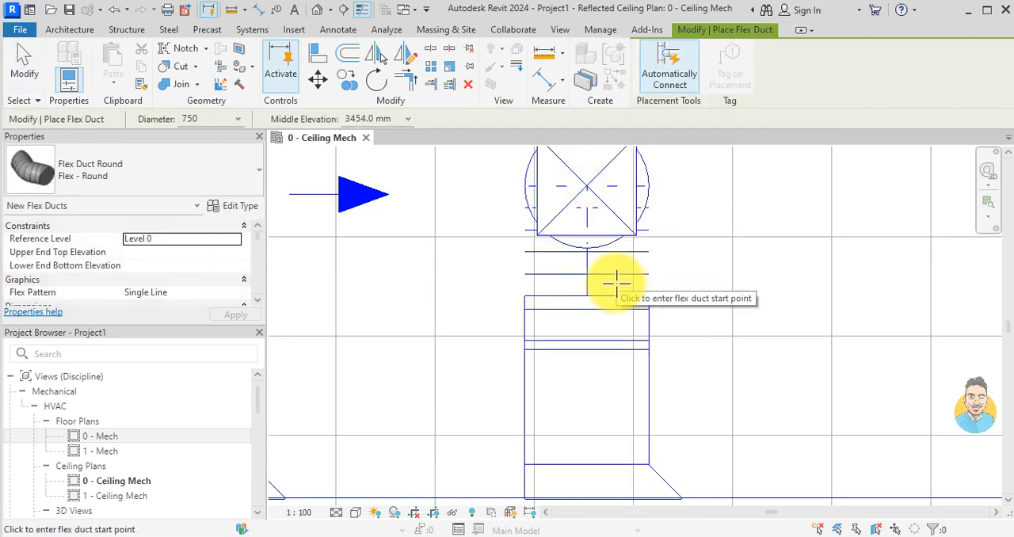
{"action": "key", "text": "Escape"}
{"action": "scroll", "coordinate": [602, 317], "scroll_direction": "down", "scroll_amount": 3}
Step: Draw a round flex duct from the third branch's open end to the centre of the last diffuser
{"action": "scroll", "coordinate": [650, 348], "scroll_direction": "up", "scroll_amount": 4}
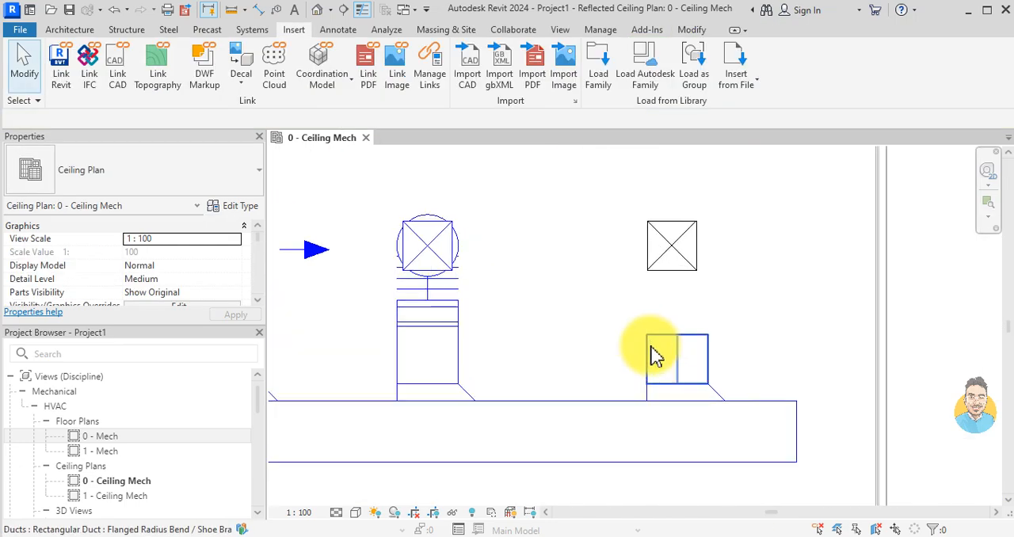
{"action": "left_click", "coordinate": [691, 344]}
{"action": "right_click", "coordinate": [683, 340]}
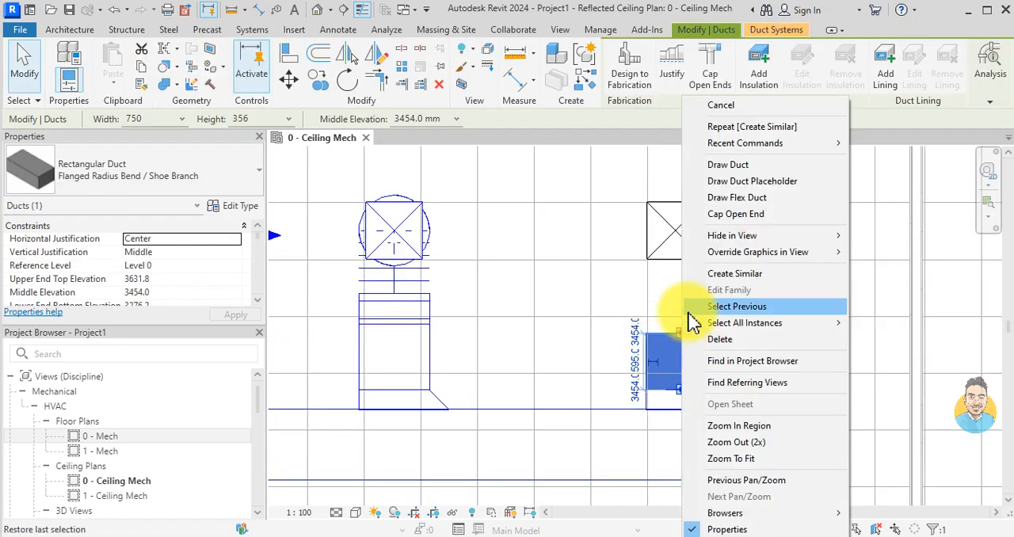
{"action": "left_click", "coordinate": [736, 198]}
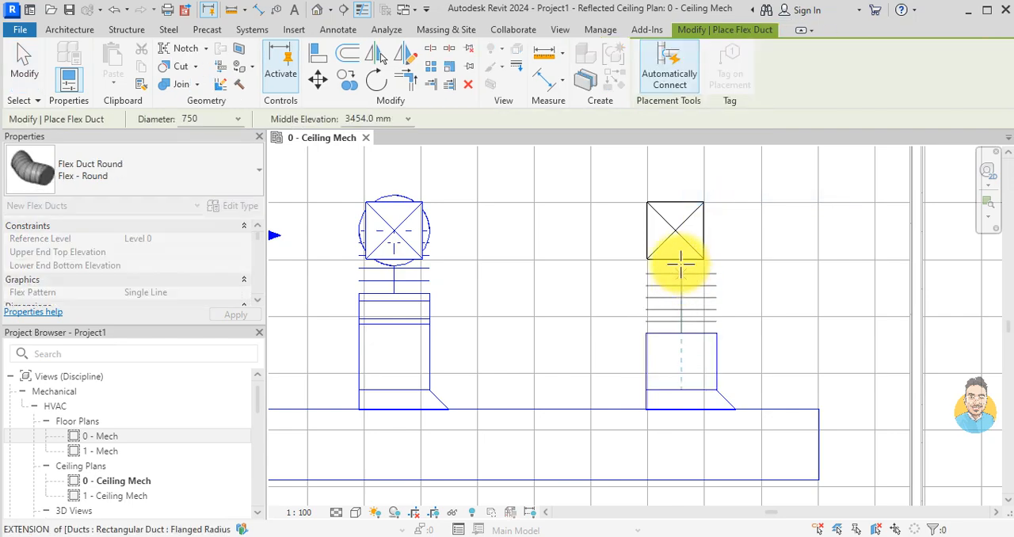
{"action": "scroll", "coordinate": [677, 262], "scroll_direction": "up", "scroll_amount": 2}
{"action": "left_click", "coordinate": [675, 212]}
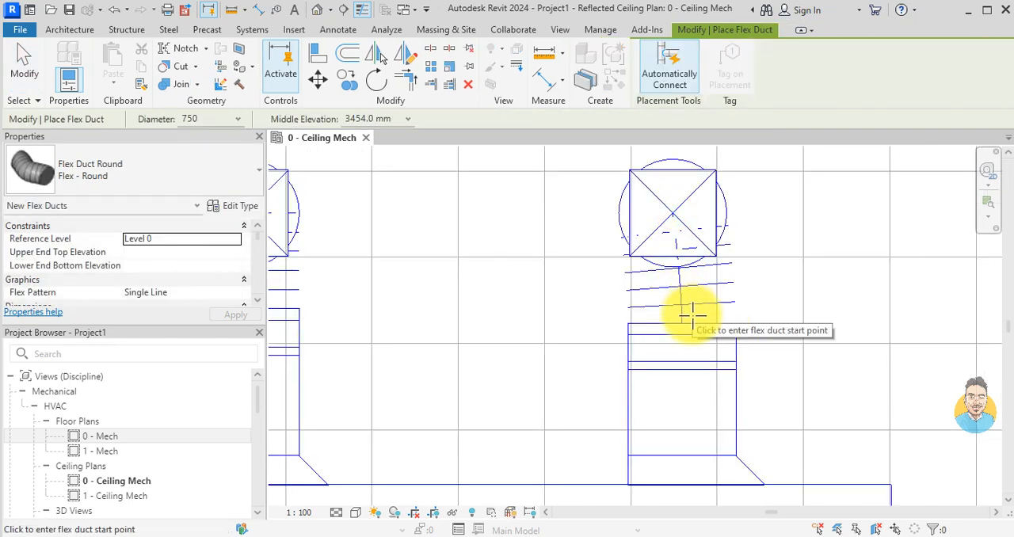
{"action": "key", "text": "Escape"}
{"action": "key", "text": "Escape"}
{"action": "scroll", "coordinate": [640, 389], "scroll_direction": "down", "scroll_amount": 5}
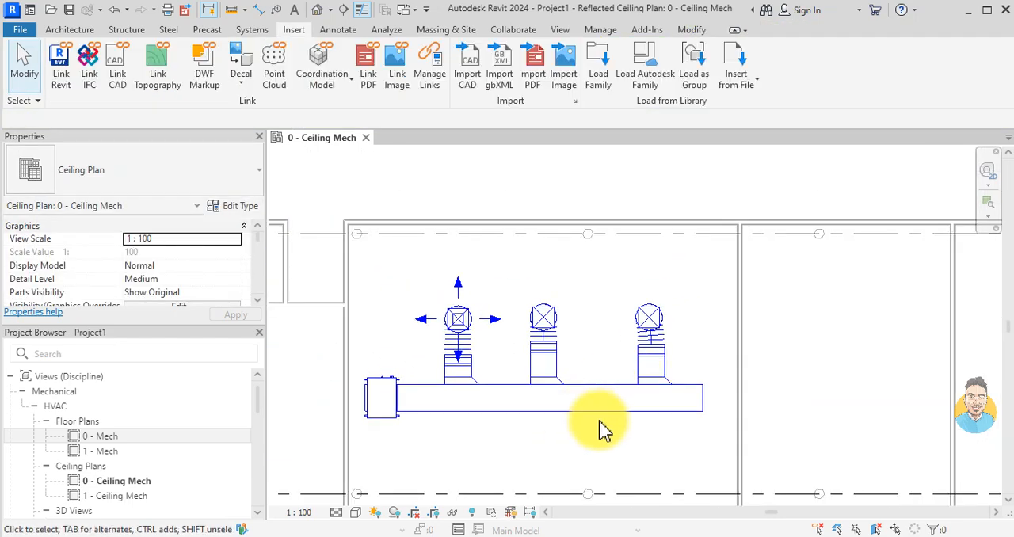
Step: Cap the open end of the main rectangular supply duct
{"action": "left_click", "coordinate": [645, 425]}
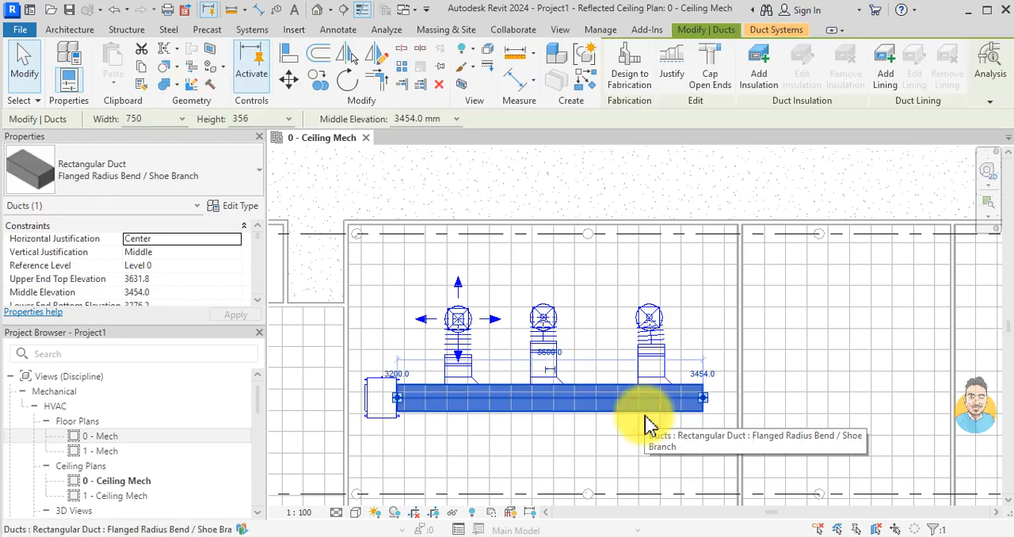
{"action": "left_click", "coordinate": [711, 70]}
{"action": "key", "text": "Escape"}
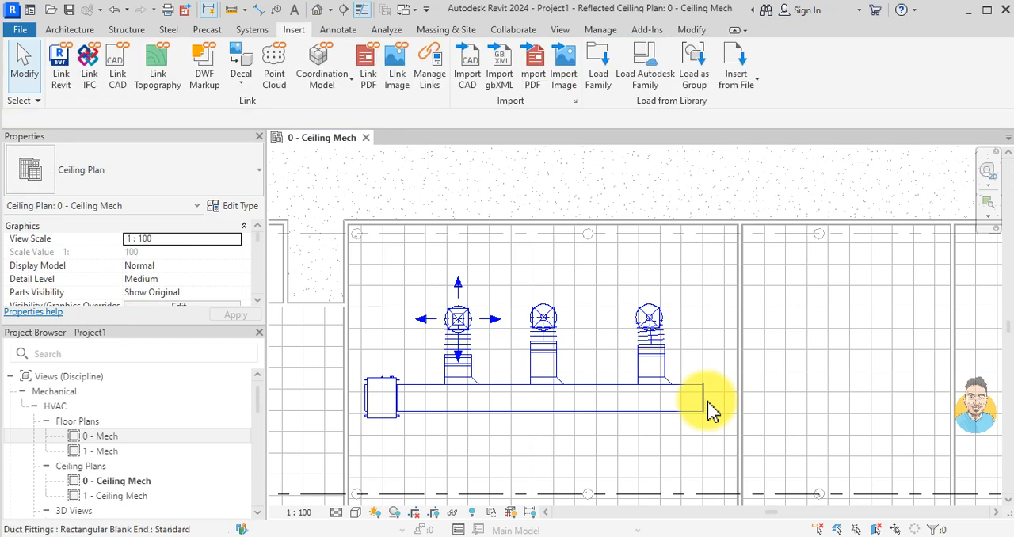
Step: Split the main duct at two points, between the first and second branches and between the second and third
{"action": "scroll", "coordinate": [498, 409], "scroll_direction": "up", "scroll_amount": 1}
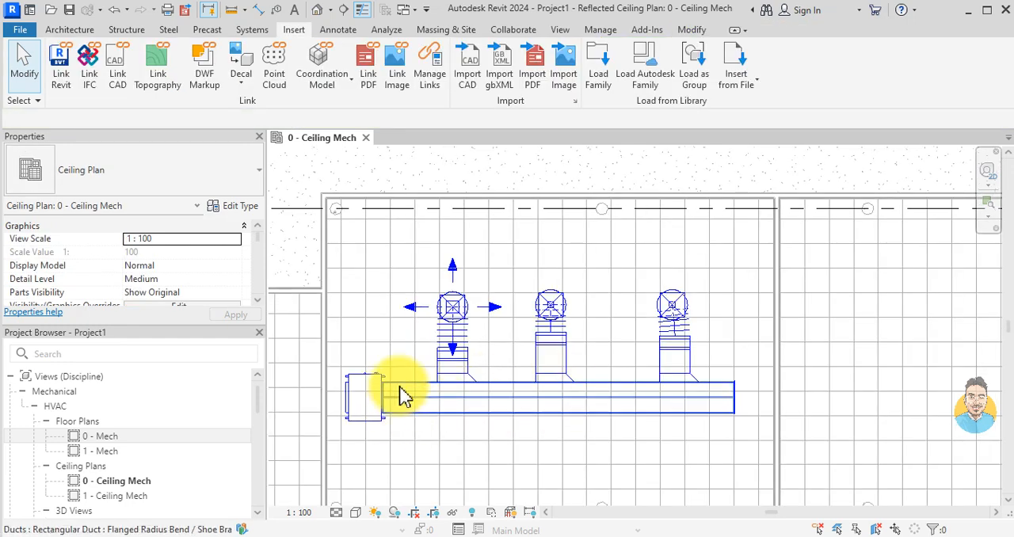
{"action": "scroll", "coordinate": [527, 410], "scroll_direction": "up", "scroll_amount": 1}
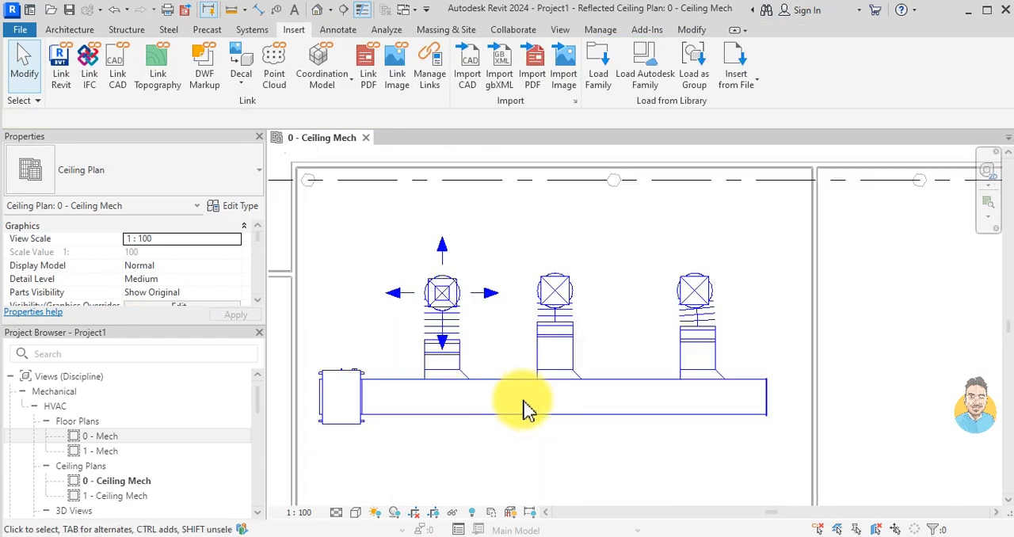
{"action": "scroll", "coordinate": [527, 410], "scroll_direction": "down", "scroll_amount": 1}
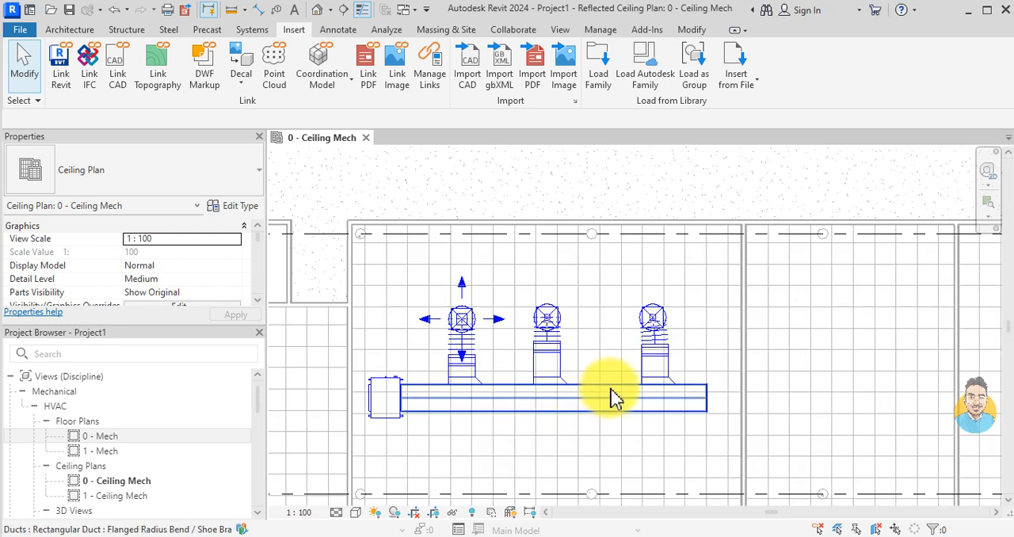
{"action": "scroll", "coordinate": [606, 396], "scroll_direction": "up", "scroll_amount": 1}
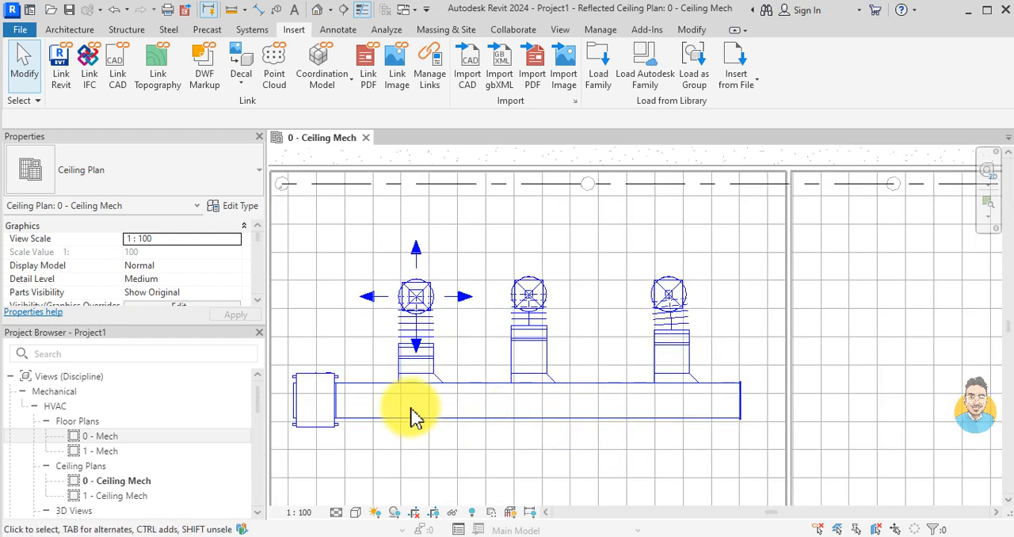
{"action": "key", "text": "s"}
{"action": "key", "text": "l"}
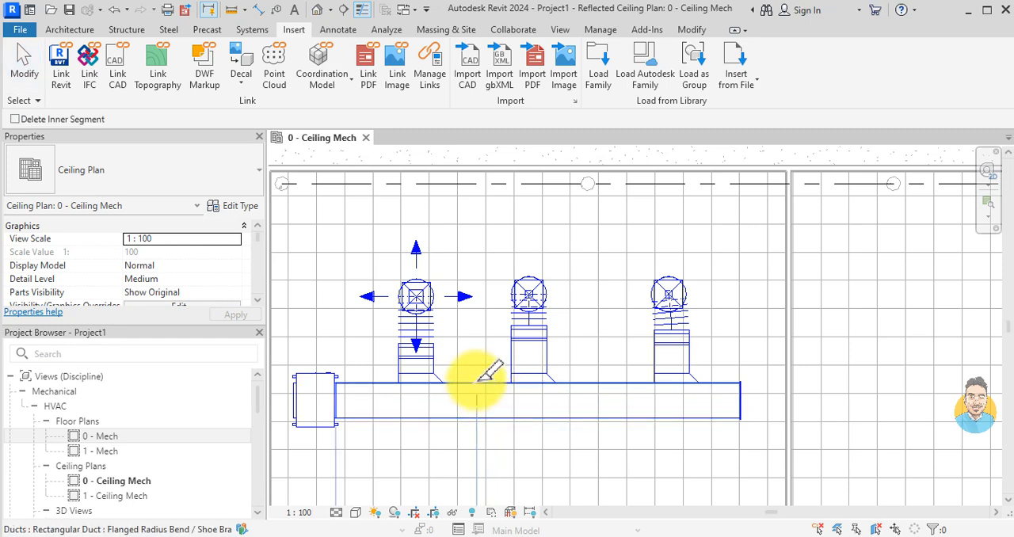
{"action": "left_click", "coordinate": [472, 386]}
{"action": "left_click", "coordinate": [612, 386]}
{"action": "key", "text": "Escape"}
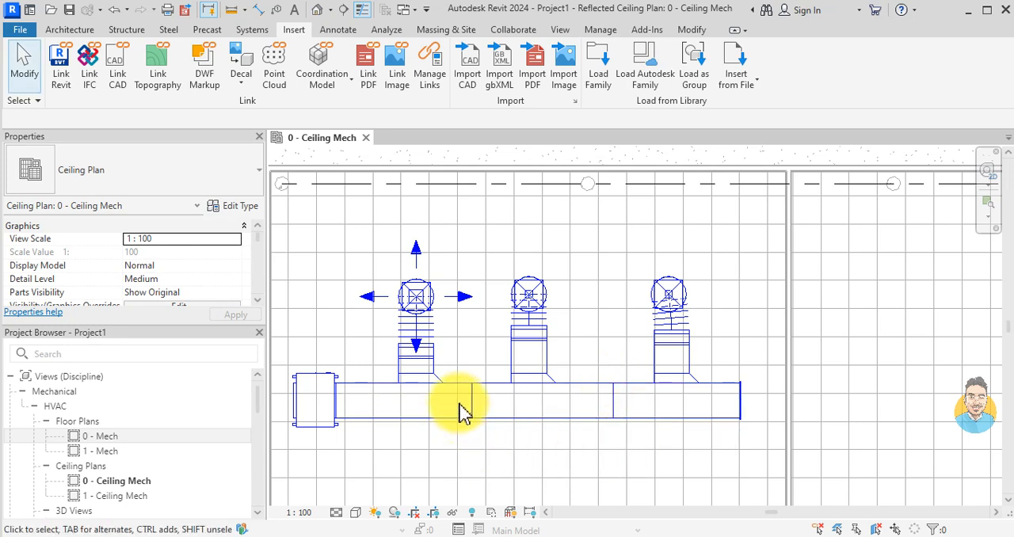
Step: Size the connected duct network up to the fan coil unit by Velocity only at 5.1 m/s, with branches at Calculated Size Only
{"action": "key", "text": "Tab"}
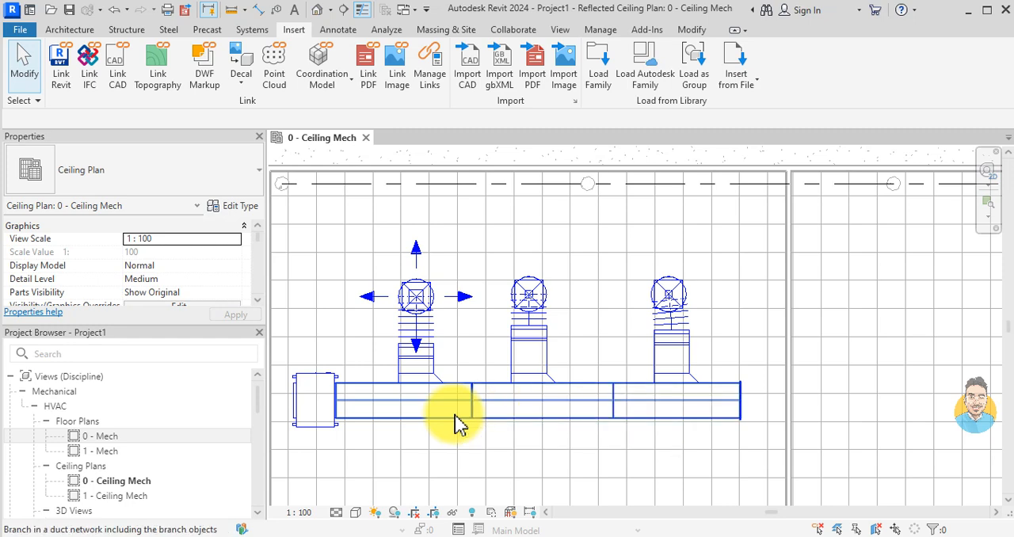
{"action": "key", "text": "Tab"}
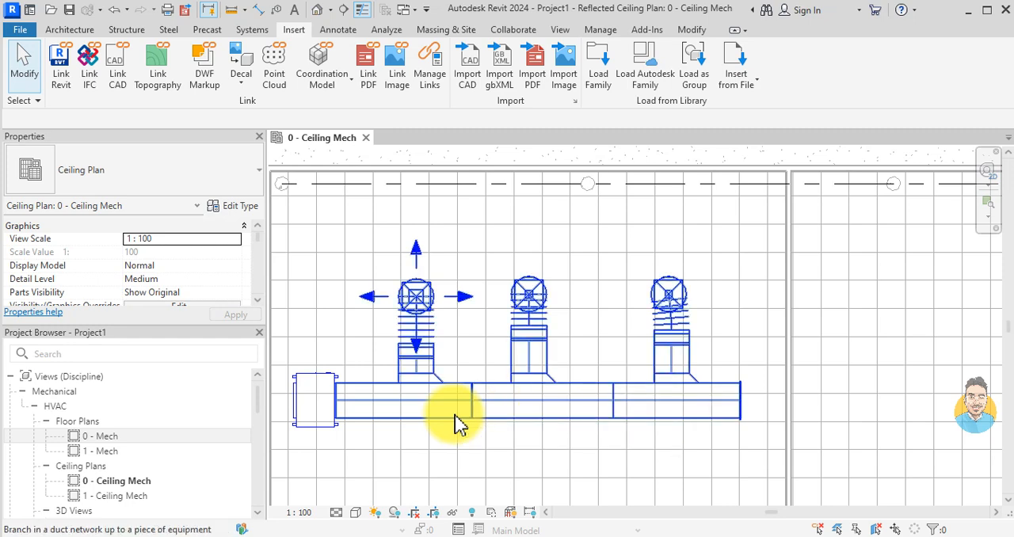
{"action": "left_click", "coordinate": [455, 424]}
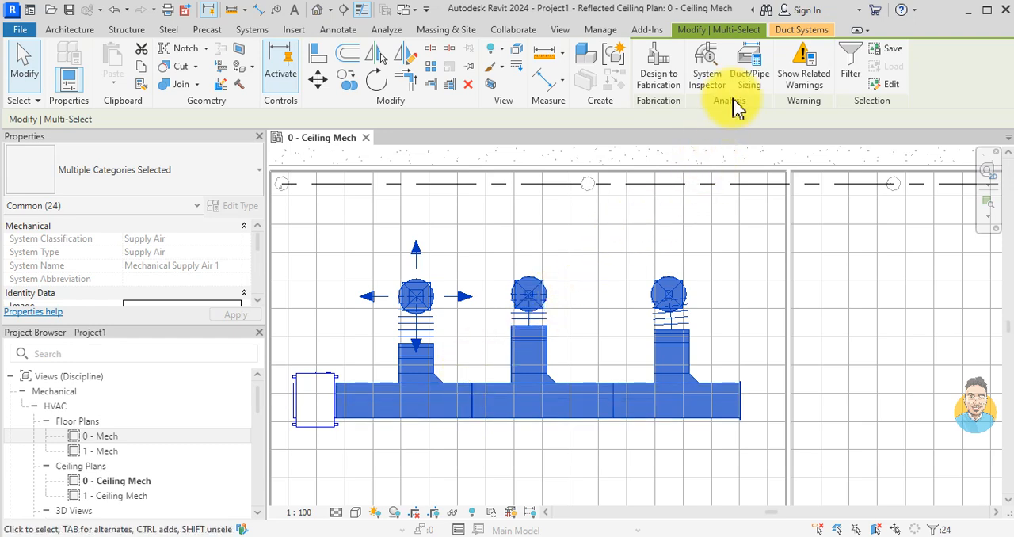
{"action": "left_click", "coordinate": [750, 80]}
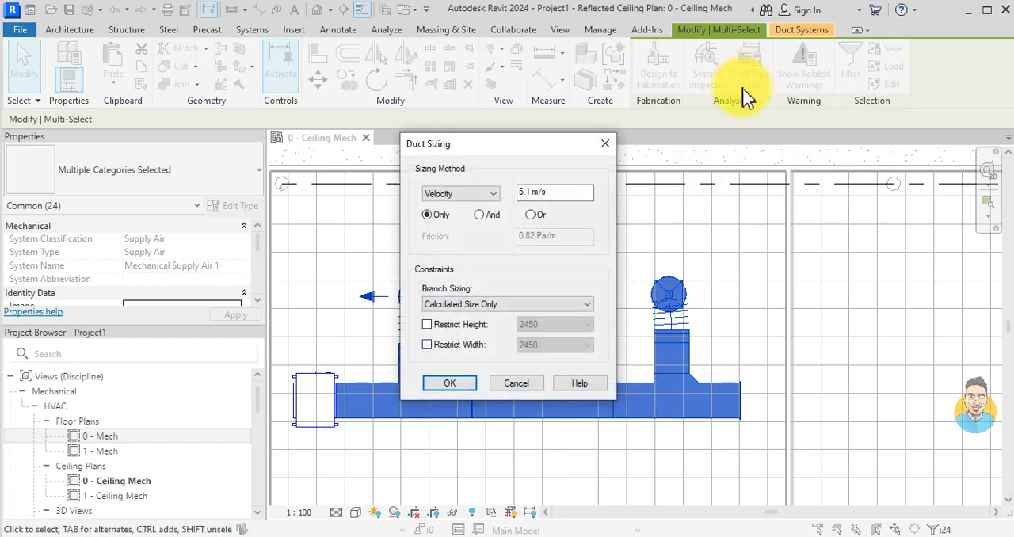
{"action": "left_click", "coordinate": [469, 195]}
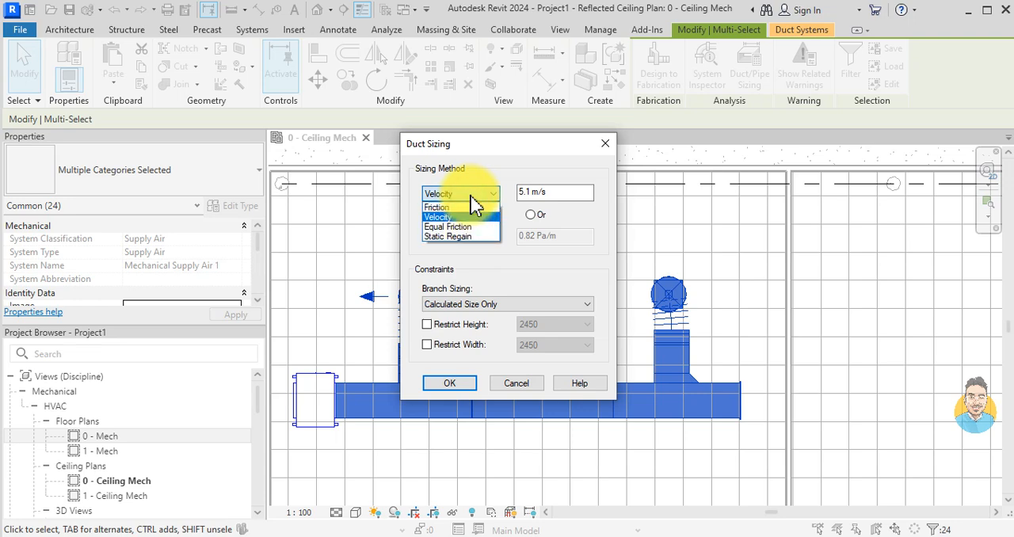
{"action": "left_click", "coordinate": [470, 195]}
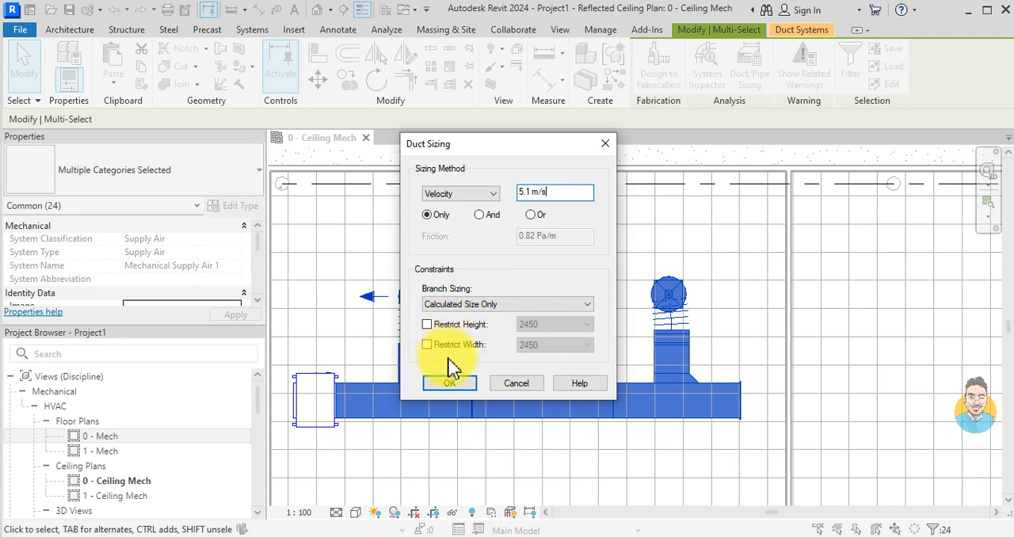
{"action": "left_click", "coordinate": [457, 387]}
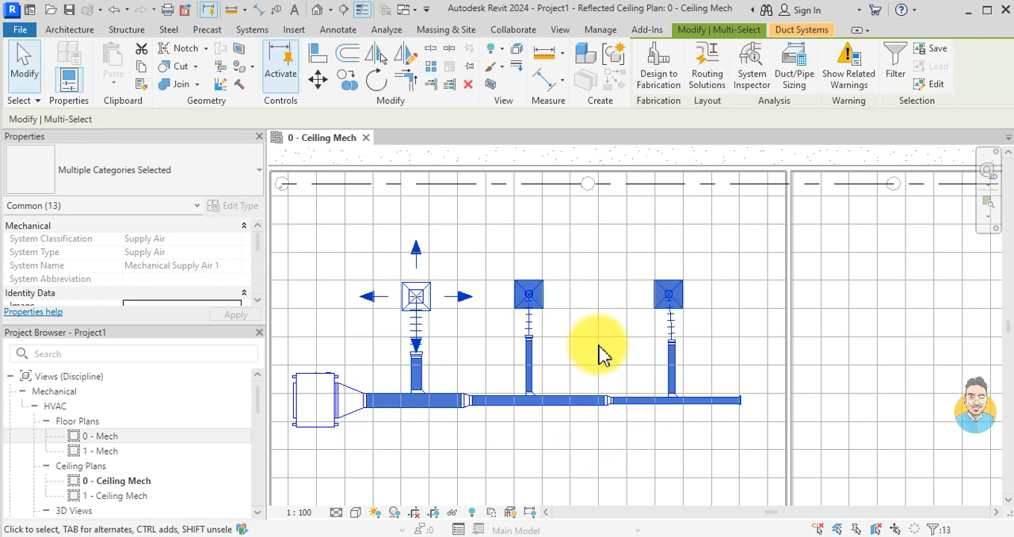
{"action": "scroll", "coordinate": [543, 351], "scroll_direction": "down", "scroll_amount": 1}
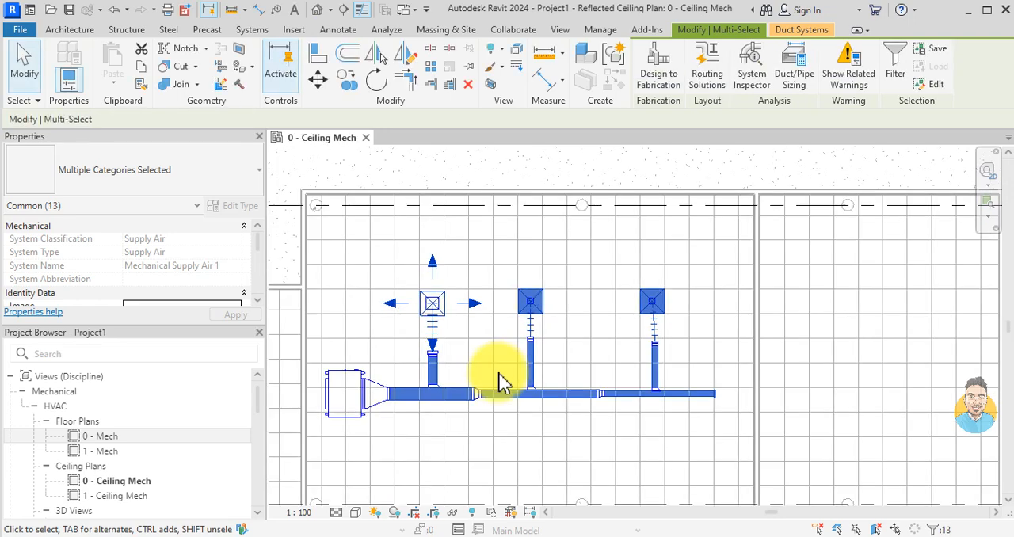
{"action": "key", "text": "Escape"}
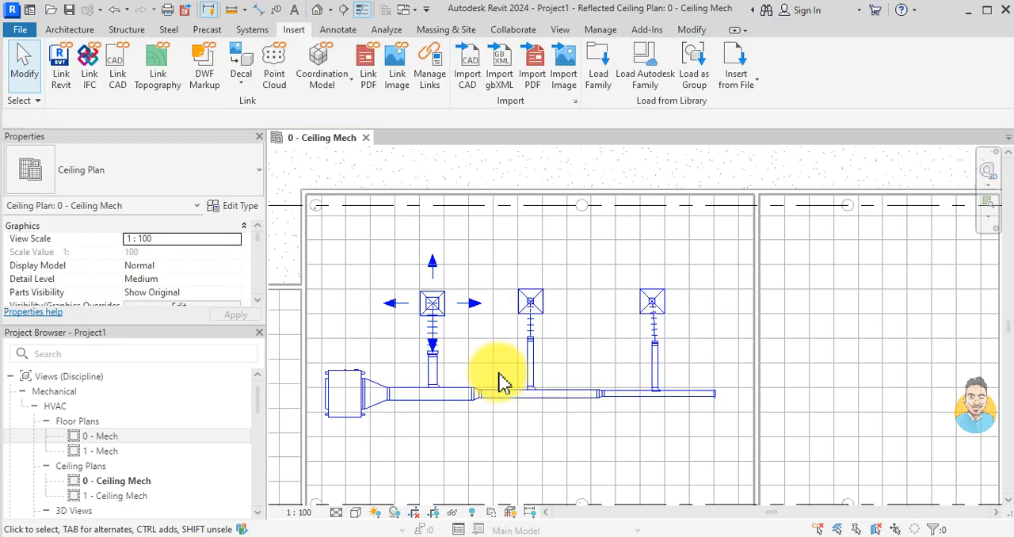
Step: Check the flow value in the first supply diffuser's properties
{"action": "scroll", "coordinate": [437, 298], "scroll_direction": "up", "scroll_amount": 4}
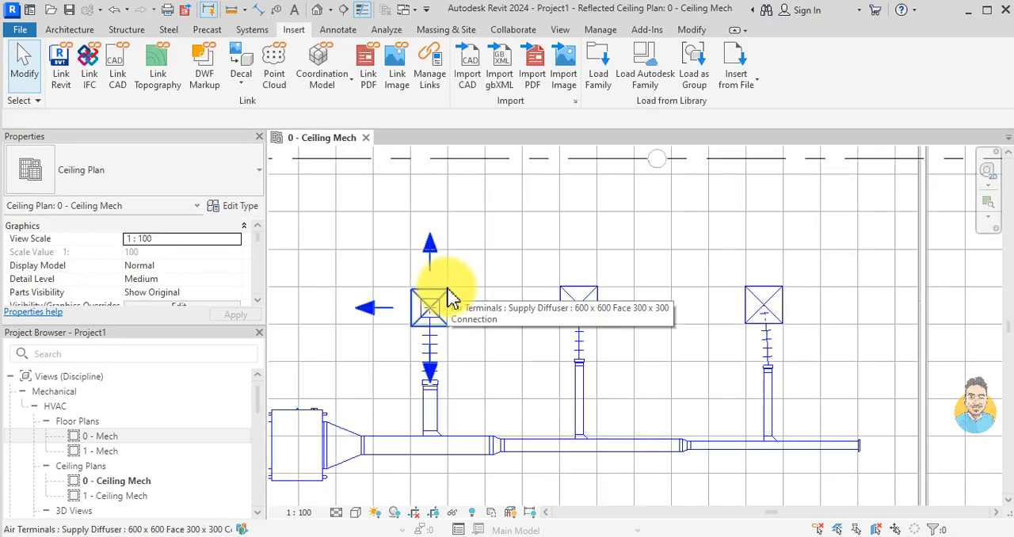
{"action": "left_click", "coordinate": [448, 298]}
{"action": "scroll", "coordinate": [162, 281], "scroll_direction": "down", "scroll_amount": 4}
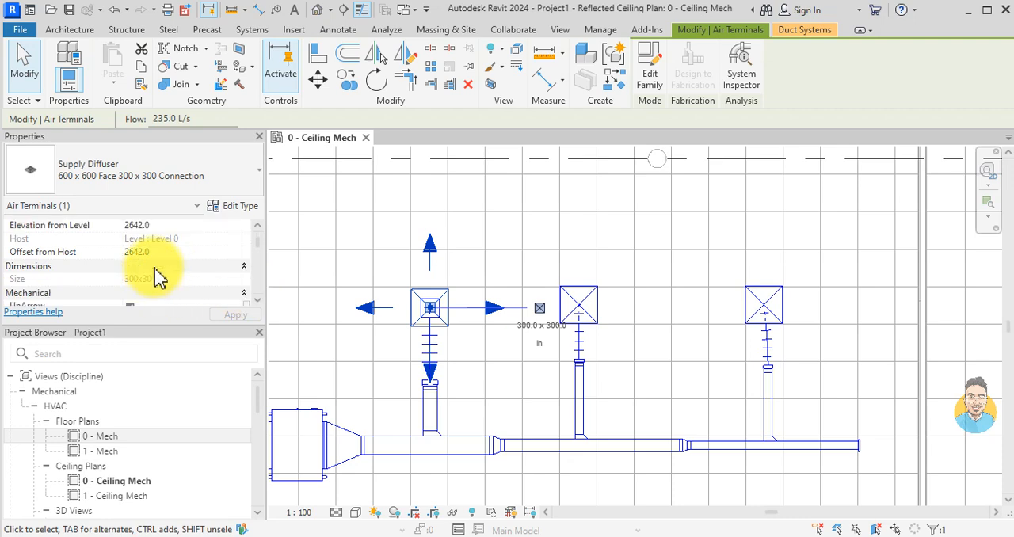
{"action": "scroll", "coordinate": [158, 273], "scroll_direction": "down", "scroll_amount": 4}
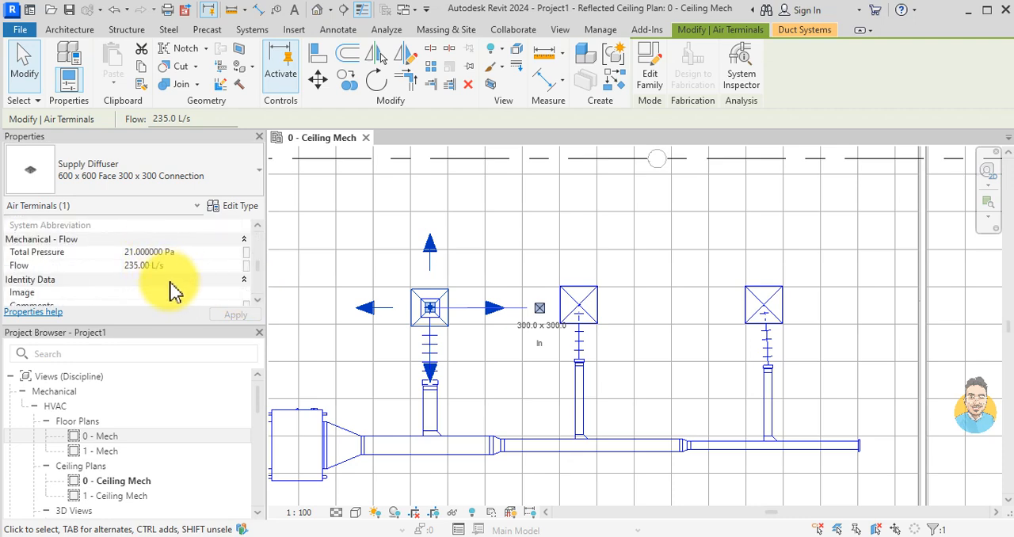
{"action": "left_click", "coordinate": [171, 268]}
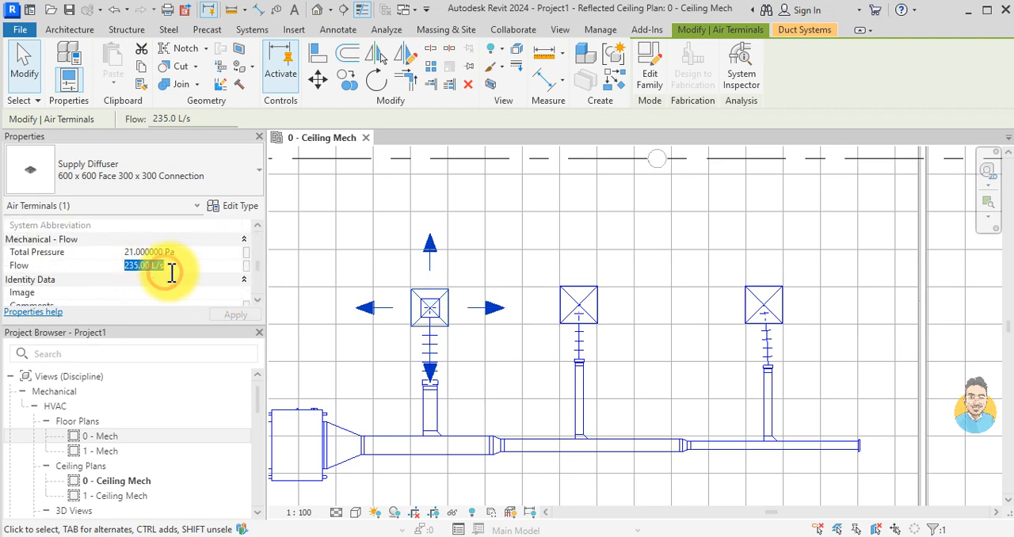
{"action": "key", "text": "Return"}
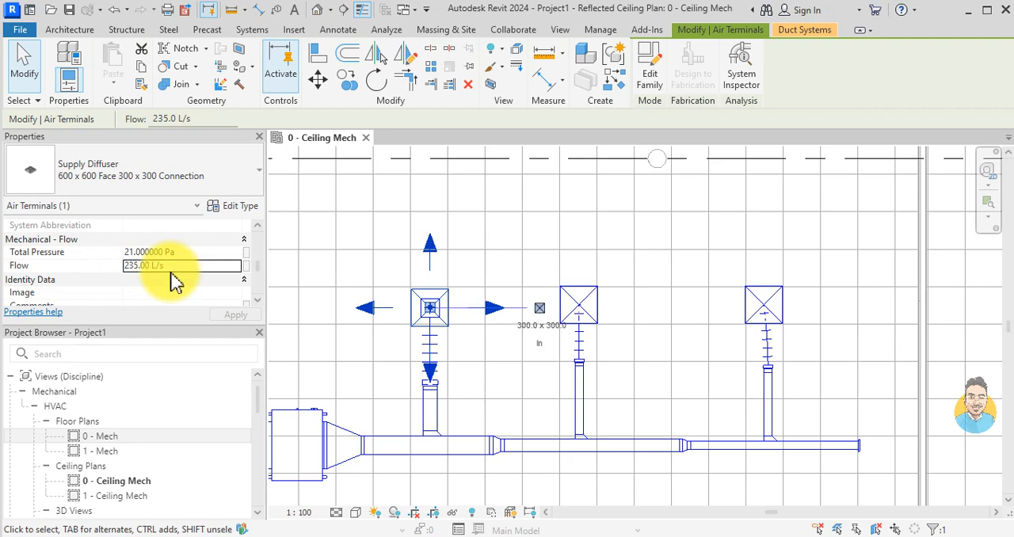
{"action": "scroll", "coordinate": [499, 309], "scroll_direction": "down", "scroll_amount": 3}
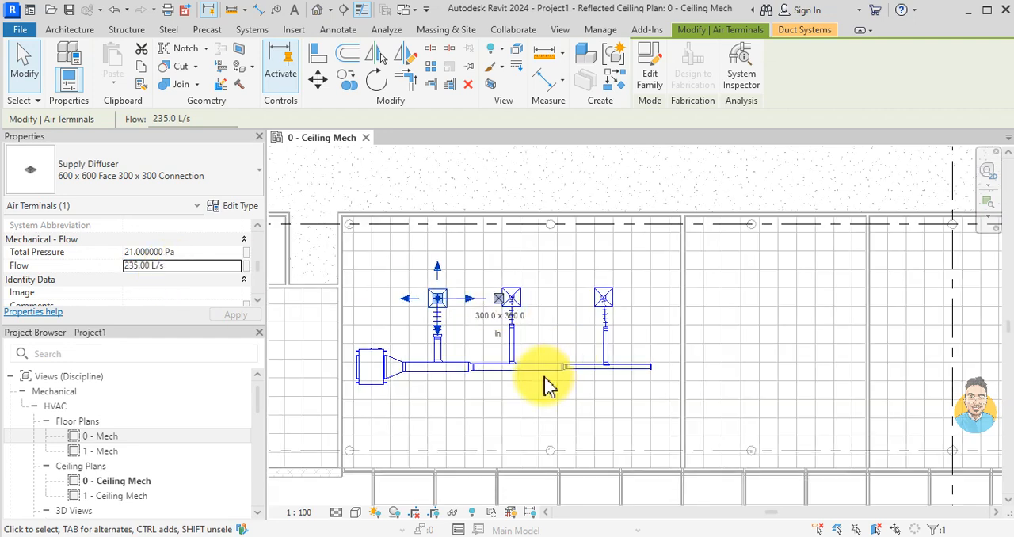
{"action": "left_click", "coordinate": [544, 378]}
Step: Place three more 600 x 600 supply diffusers like the first one in a vertical line in the long room near grid I
{"action": "scroll", "coordinate": [582, 369], "scroll_direction": "down", "scroll_amount": 3}
{"action": "middle_click_drag", "start_coordinate": [409, 353], "coordinate": [651, 396]}
{"action": "scroll", "coordinate": [736, 401], "scroll_direction": "up", "scroll_amount": 2}
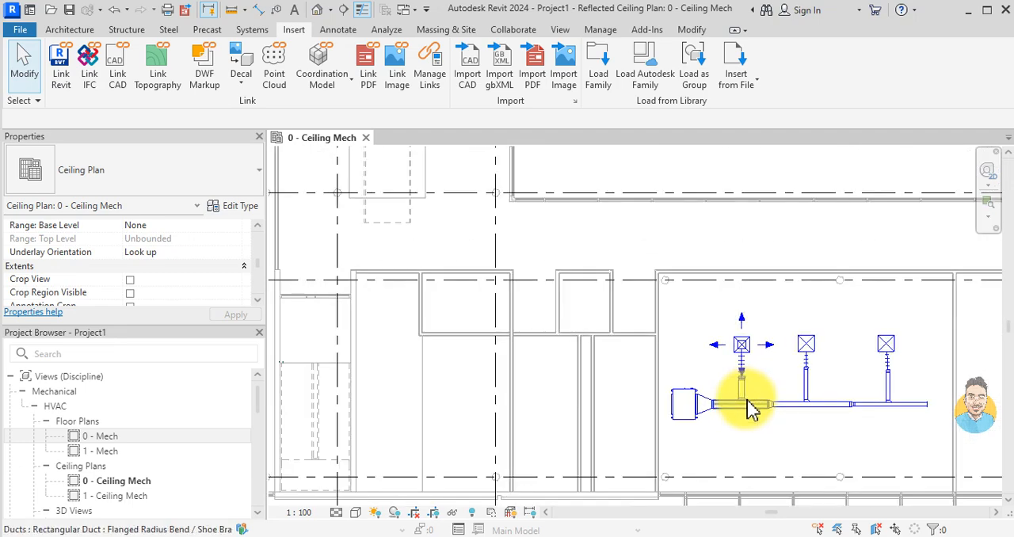
{"action": "scroll", "coordinate": [697, 416], "scroll_direction": "down", "scroll_amount": 3}
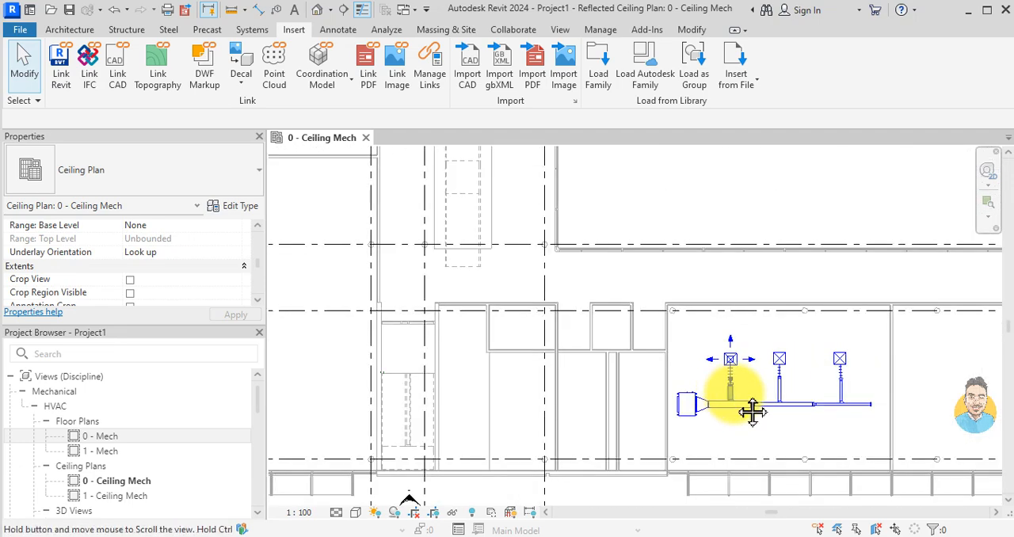
{"action": "scroll", "coordinate": [656, 400], "scroll_direction": "up", "scroll_amount": 2}
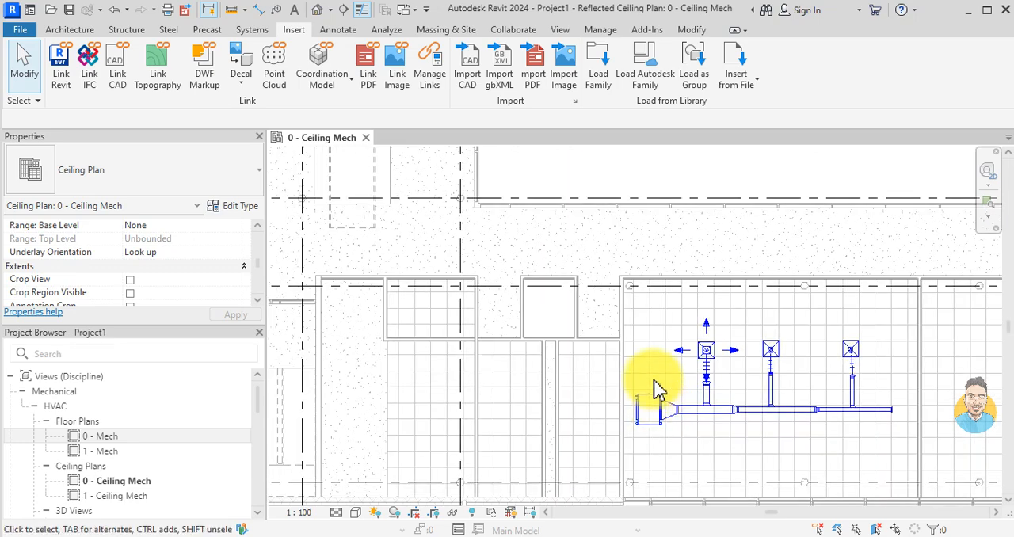
{"action": "scroll", "coordinate": [700, 340], "scroll_direction": "up", "scroll_amount": 2}
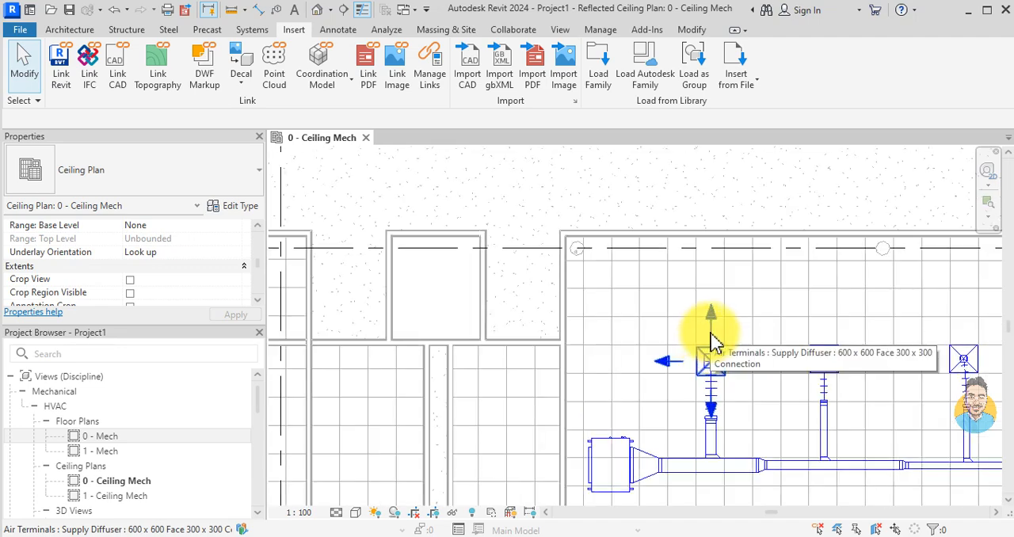
{"action": "left_click", "coordinate": [710, 345]}
{"action": "key", "text": "c"}
{"action": "key", "text": "s"}
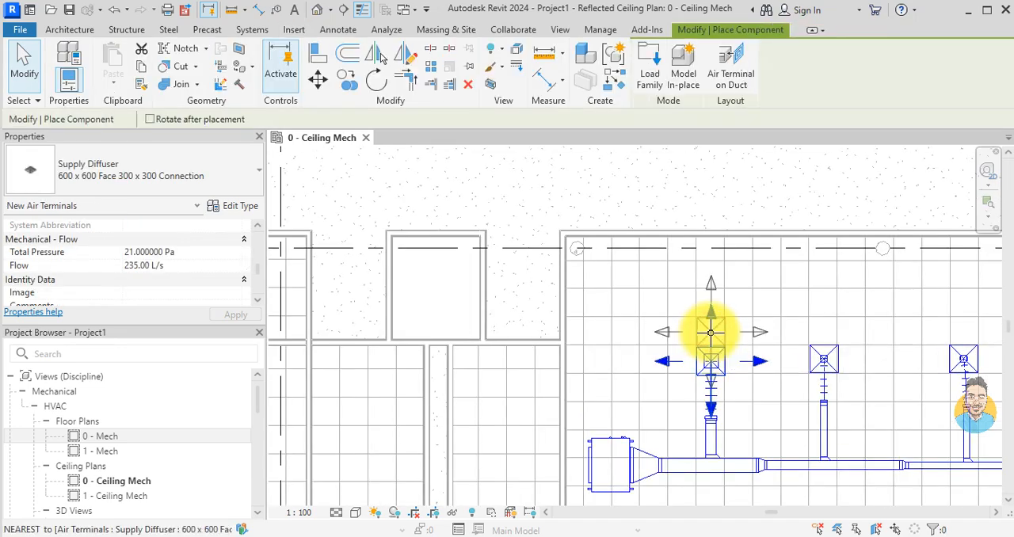
{"action": "scroll", "coordinate": [708, 335], "scroll_direction": "down", "scroll_amount": 3}
{"action": "scroll", "coordinate": [539, 332], "scroll_direction": "up", "scroll_amount": 4}
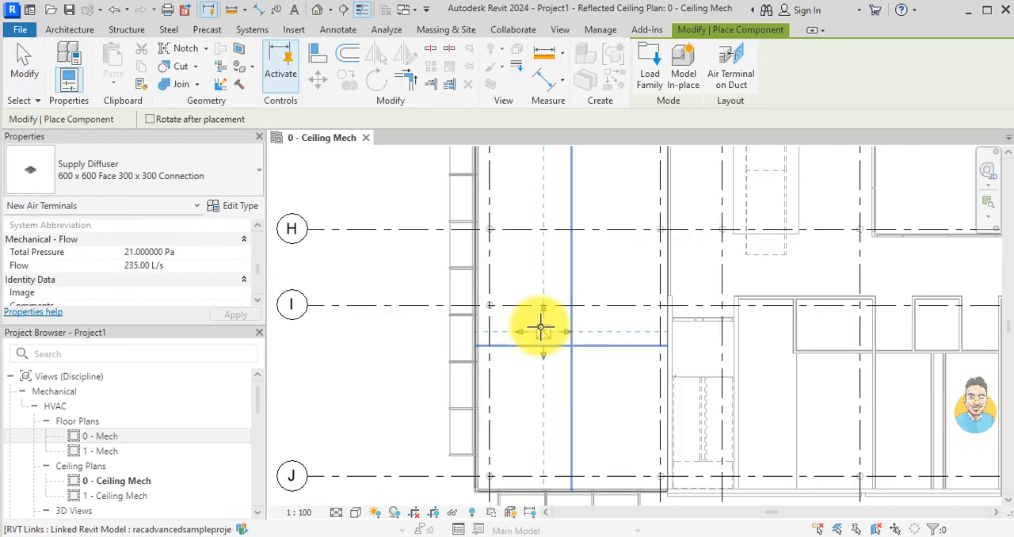
{"action": "left_click", "coordinate": [545, 374]}
{"action": "middle_click_drag", "start_coordinate": [541, 273], "coordinate": [537, 333]}
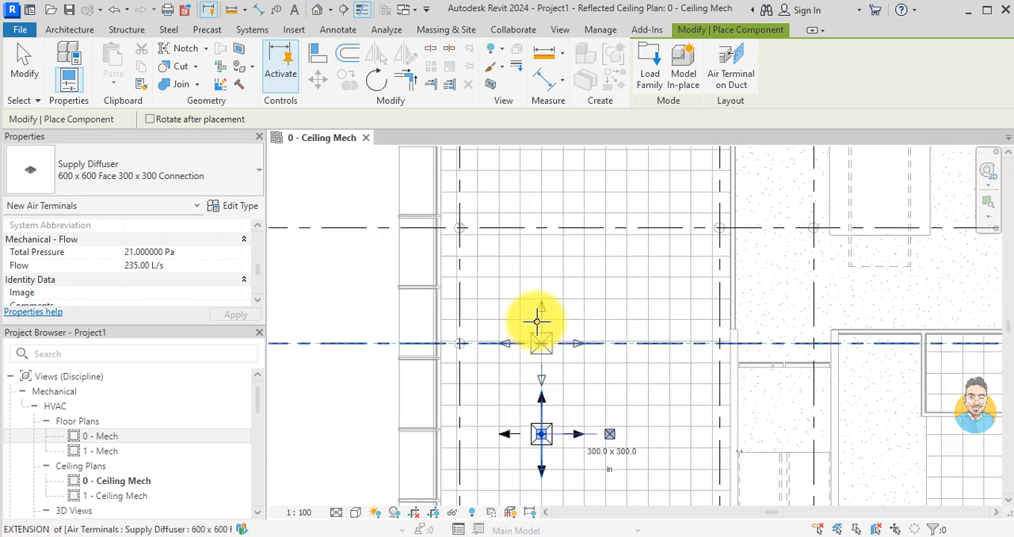
{"action": "scroll", "coordinate": [537, 330], "scroll_direction": "up", "scroll_amount": 1}
{"action": "left_click", "coordinate": [539, 319]}
{"action": "middle_click_drag", "start_coordinate": [539, 249], "coordinate": [538, 338]}
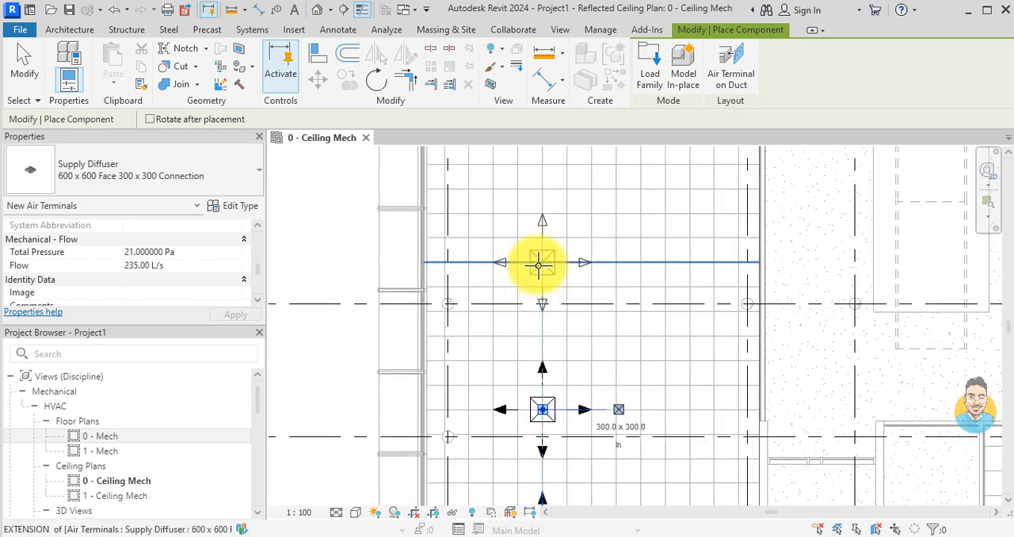
{"action": "left_click", "coordinate": [539, 273]}
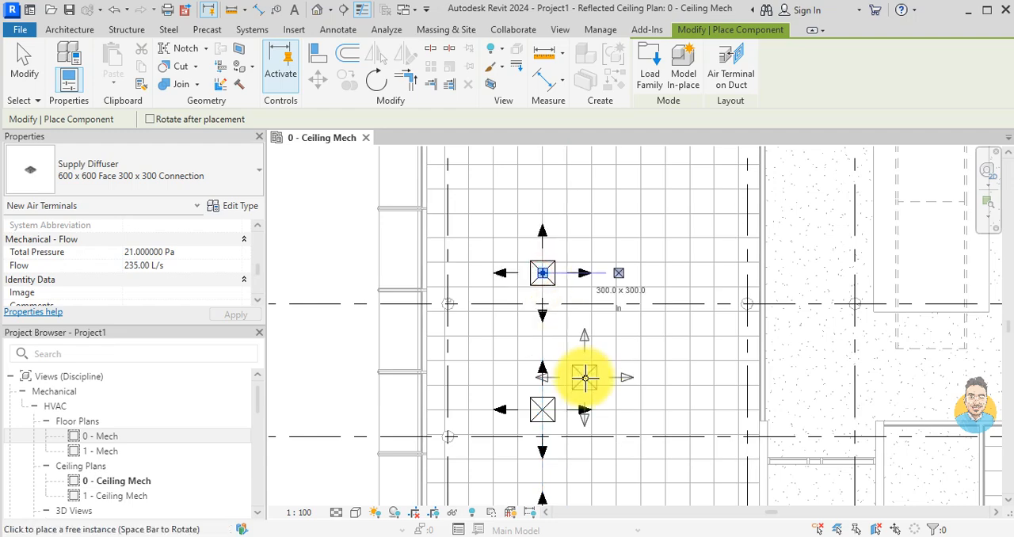
Step: Move each of the three new diffusers in the long room to fit the ceiling grid tiles
{"action": "key", "text": "Escape"}
{"action": "scroll", "coordinate": [585, 380], "scroll_direction": "down", "scroll_amount": 1}
{"action": "middle_click_drag", "start_coordinate": [581, 392], "coordinate": [574, 294]}
{"action": "scroll", "coordinate": [573, 294], "scroll_direction": "up", "scroll_amount": 3}
{"action": "left_click", "coordinate": [566, 313]}
{"action": "left_click_drag", "start_coordinate": [539, 299], "coordinate": [555, 286]}
{"action": "scroll", "coordinate": [608, 265], "scroll_direction": "down", "scroll_amount": 2}
{"action": "middle_click_drag", "start_coordinate": [608, 266], "coordinate": [607, 396]}
{"action": "scroll", "coordinate": [605, 392], "scroll_direction": "up", "scroll_amount": 2}
{"action": "scroll", "coordinate": [550, 251], "scroll_direction": "up", "scroll_amount": 1}
{"action": "left_click", "coordinate": [542, 248]}
{"action": "left_click_drag", "start_coordinate": [544, 253], "coordinate": [563, 263]}
{"action": "scroll", "coordinate": [570, 372], "scroll_direction": "down", "scroll_amount": 2}
{"action": "middle_click_drag", "start_coordinate": [570, 379], "coordinate": [563, 217]}
{"action": "scroll", "coordinate": [556, 355], "scroll_direction": "down", "scroll_amount": 1}
{"action": "scroll", "coordinate": [554, 466], "scroll_direction": "up", "scroll_amount": 2}
{"action": "left_click", "coordinate": [539, 426]}
{"action": "scroll", "coordinate": [538, 412], "scroll_direction": "up", "scroll_amount": 1}
{"action": "left_click_drag", "start_coordinate": [541, 410], "coordinate": [564, 363]}
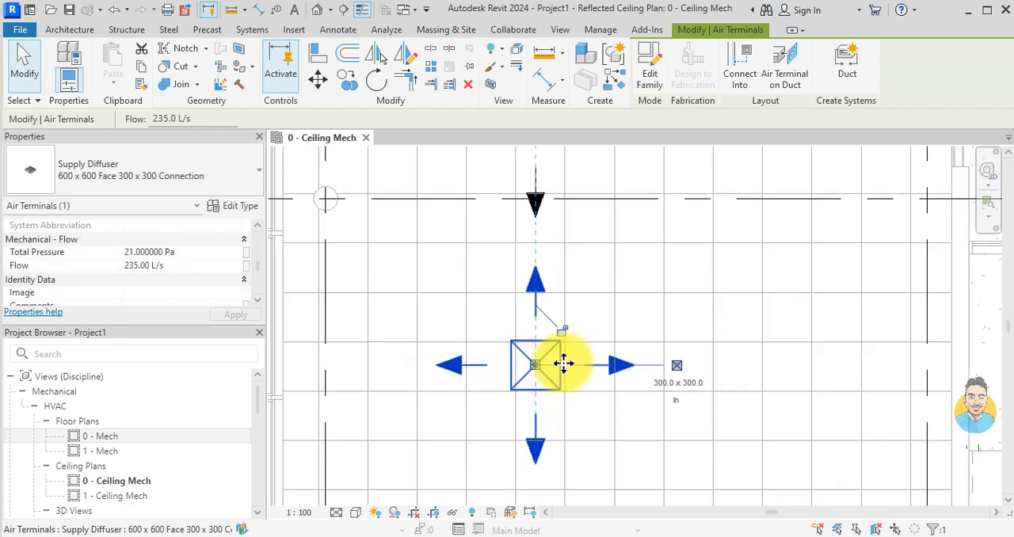
{"action": "key", "text": "Escape"}
Step: Place another Fan Coil Unit - Ceiling Ducted - CHW, 564 LPS, like the existing one, below the three diffusers in the long room
{"action": "scroll", "coordinate": [566, 366], "scroll_direction": "down", "scroll_amount": 5}
{"action": "middle_click_drag", "start_coordinate": [708, 392], "coordinate": [467, 276]}
{"action": "scroll", "coordinate": [800, 349], "scroll_direction": "up", "scroll_amount": 2}
{"action": "left_click", "coordinate": [787, 316]}
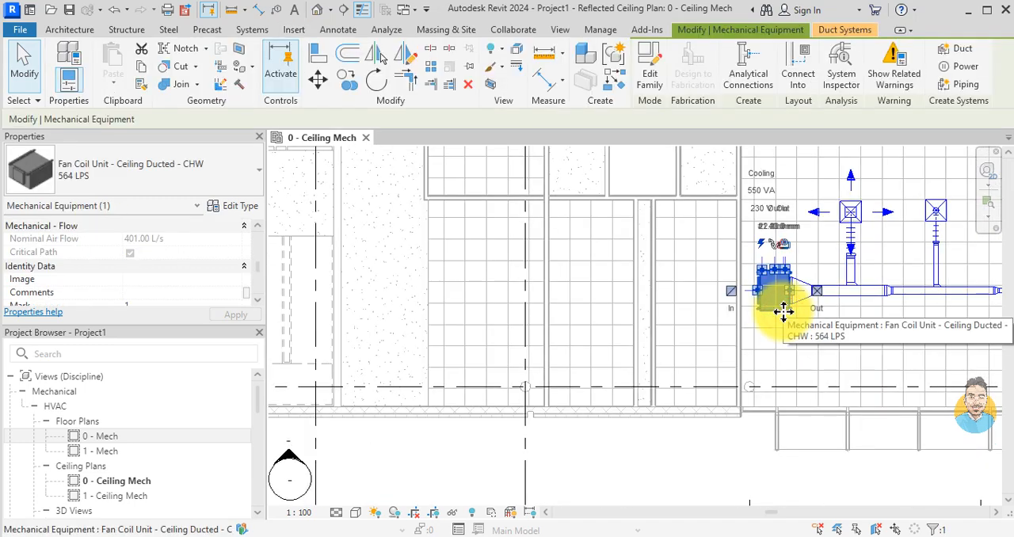
{"action": "key", "text": "c"}
{"action": "key", "text": "s"}
{"action": "scroll", "coordinate": [396, 321], "scroll_direction": "down", "scroll_amount": 3}
{"action": "middle_click_drag", "start_coordinate": [380, 320], "coordinate": [658, 358]}
{"action": "scroll", "coordinate": [497, 326], "scroll_direction": "up", "scroll_amount": 1}
{"action": "scroll", "coordinate": [511, 376], "scroll_direction": "up", "scroll_amount": 5}
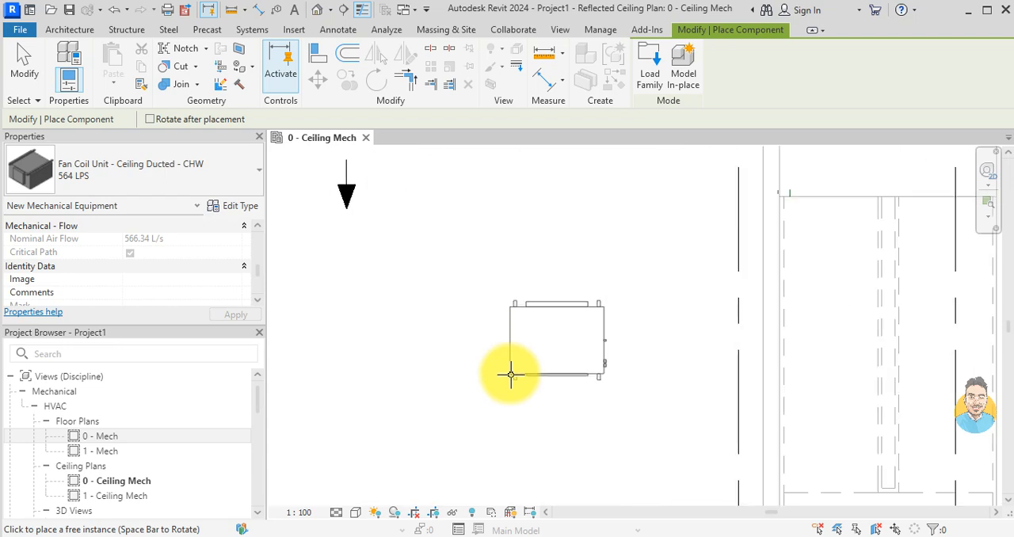
{"action": "left_click", "coordinate": [511, 374]}
{"action": "key", "text": "Escape"}
{"action": "key", "text": "Escape"}
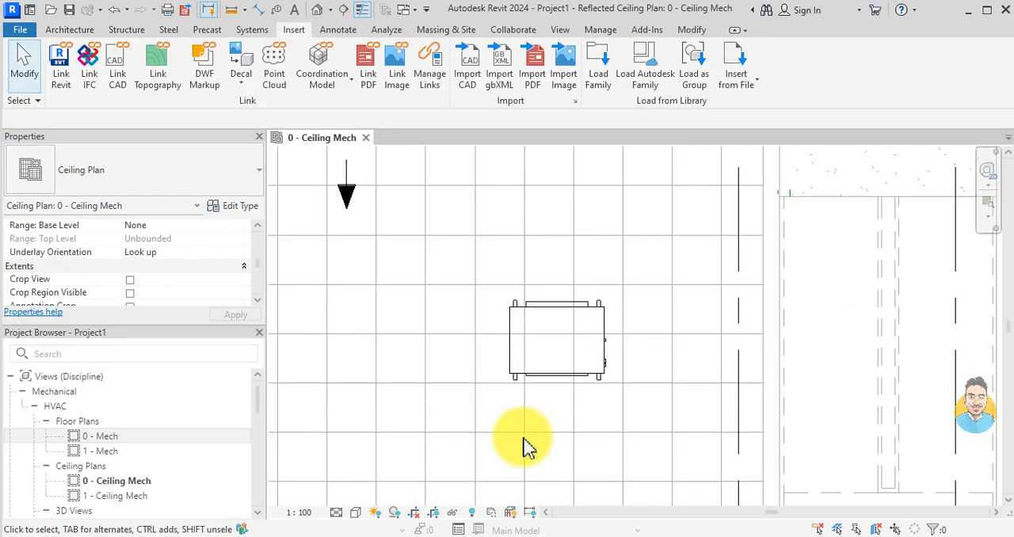
Step: Create a Supply Air duct system from the diffuser near grid H, with the default name and Open in System Editor enabled
{"action": "scroll", "coordinate": [527, 448], "scroll_direction": "down", "scroll_amount": 3}
{"action": "middle_click_drag", "start_coordinate": [708, 324], "coordinate": [610, 380]}
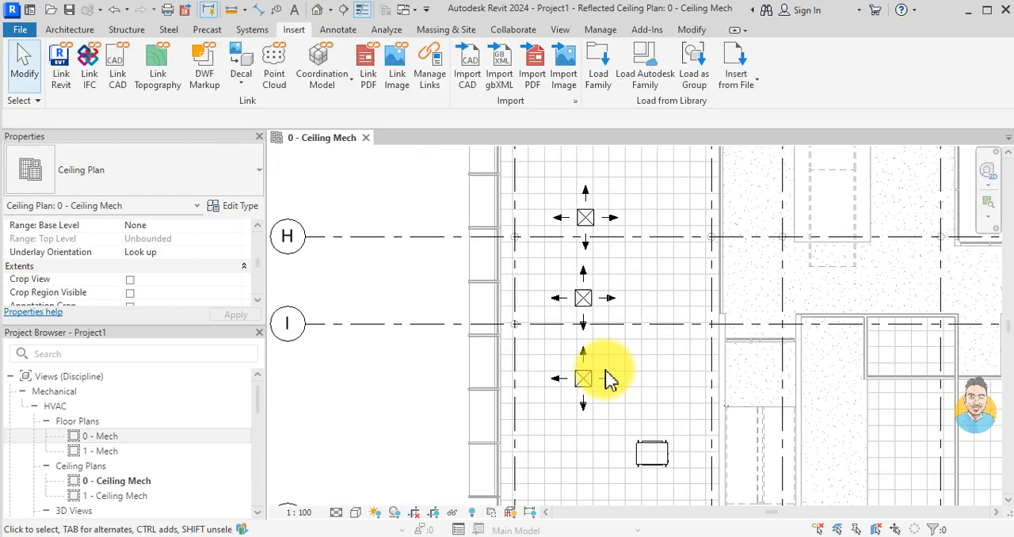
{"action": "scroll", "coordinate": [610, 218], "scroll_direction": "up", "scroll_amount": 2}
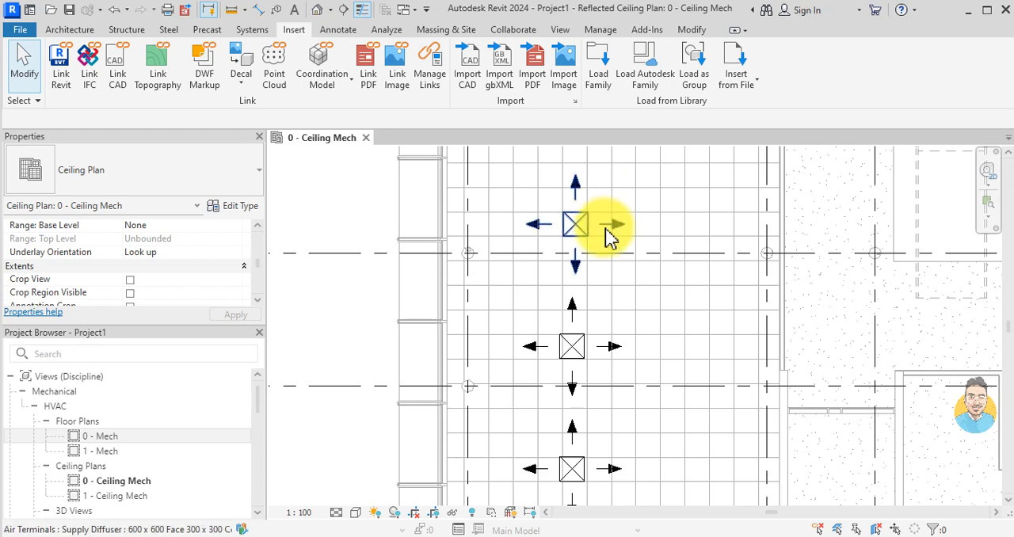
{"action": "scroll", "coordinate": [608, 236], "scroll_direction": "up", "scroll_amount": 3}
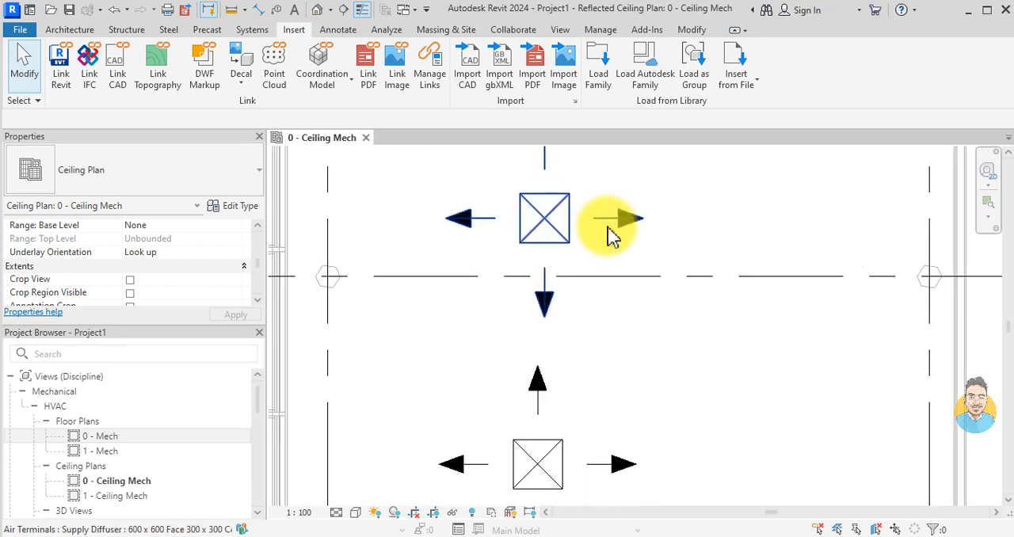
{"action": "left_click", "coordinate": [609, 230]}
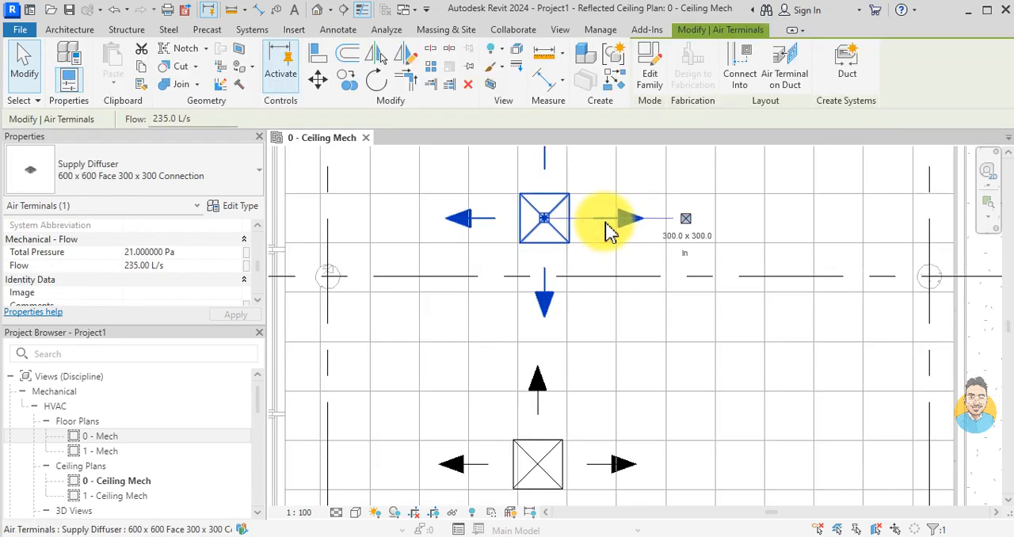
{"action": "left_click", "coordinate": [851, 67]}
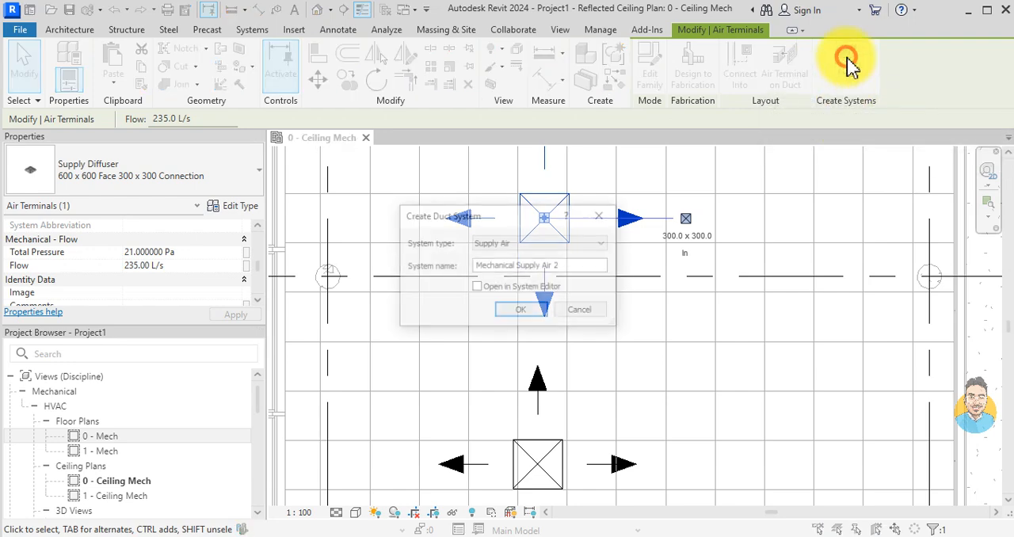
{"action": "left_click", "coordinate": [568, 266]}
{"action": "left_click_drag", "start_coordinate": [561, 269], "coordinate": [473, 267]}
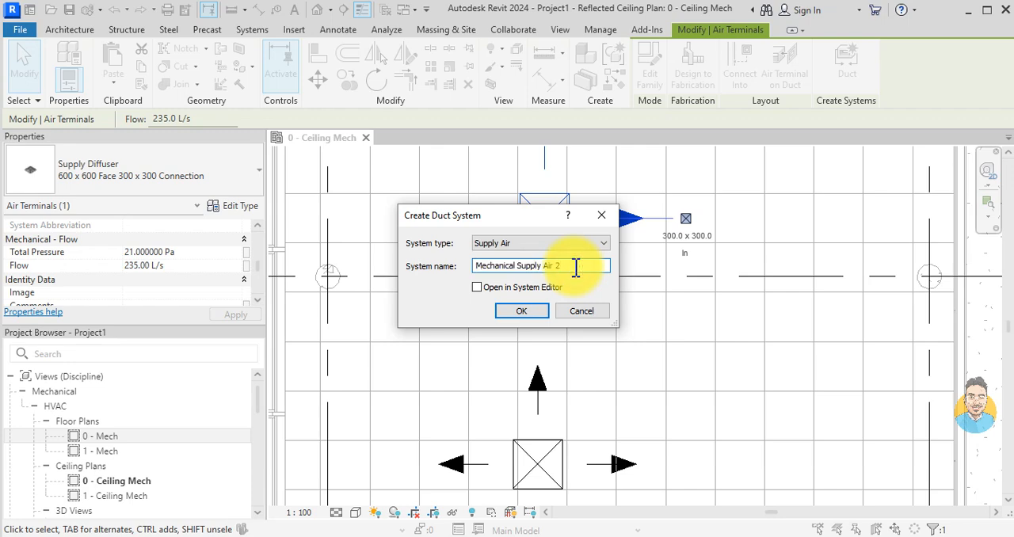
{"action": "left_click", "coordinate": [477, 287]}
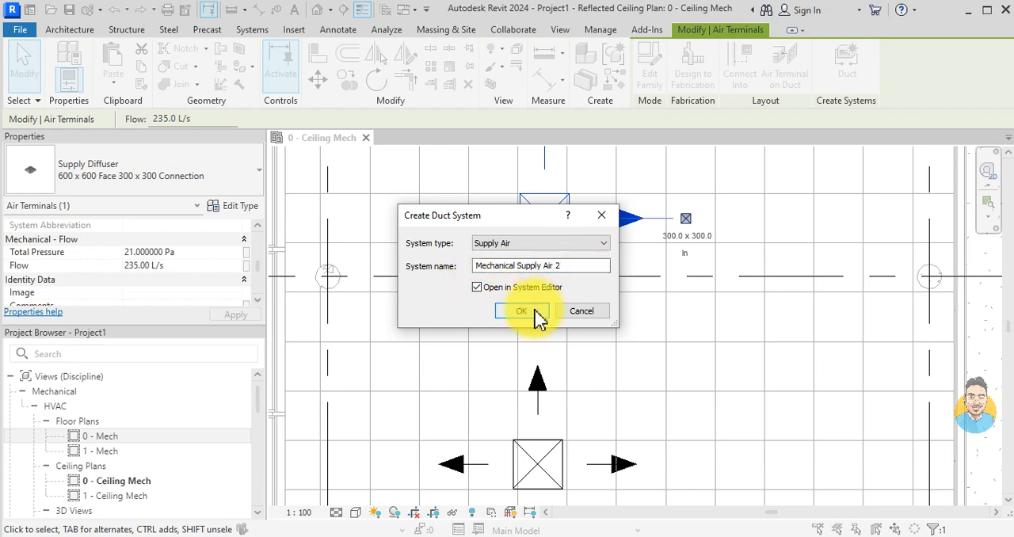
{"action": "left_click", "coordinate": [523, 311]}
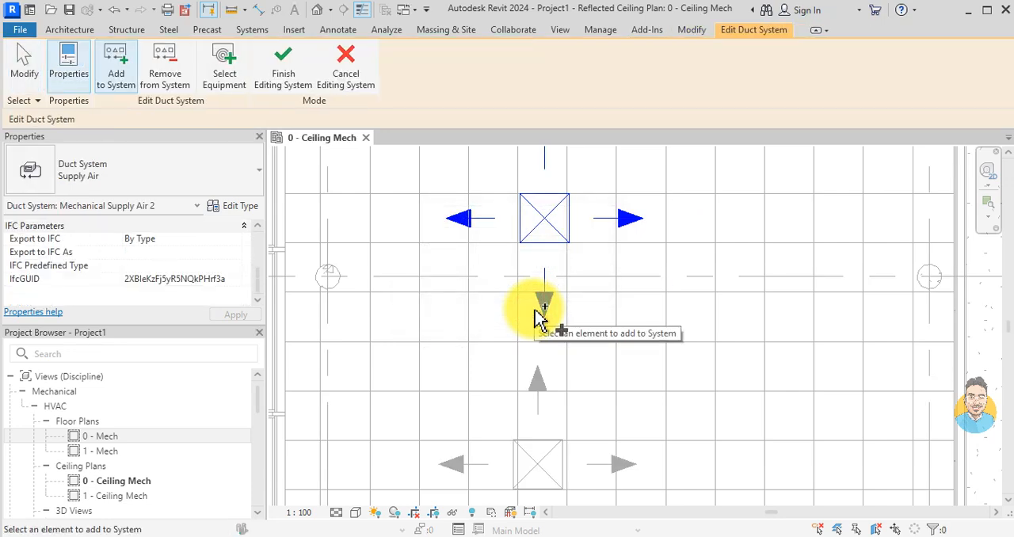
Step: Add the other two supply diffusers in the long room to the new duct system
{"action": "scroll", "coordinate": [509, 287], "scroll_direction": "down", "scroll_amount": 2}
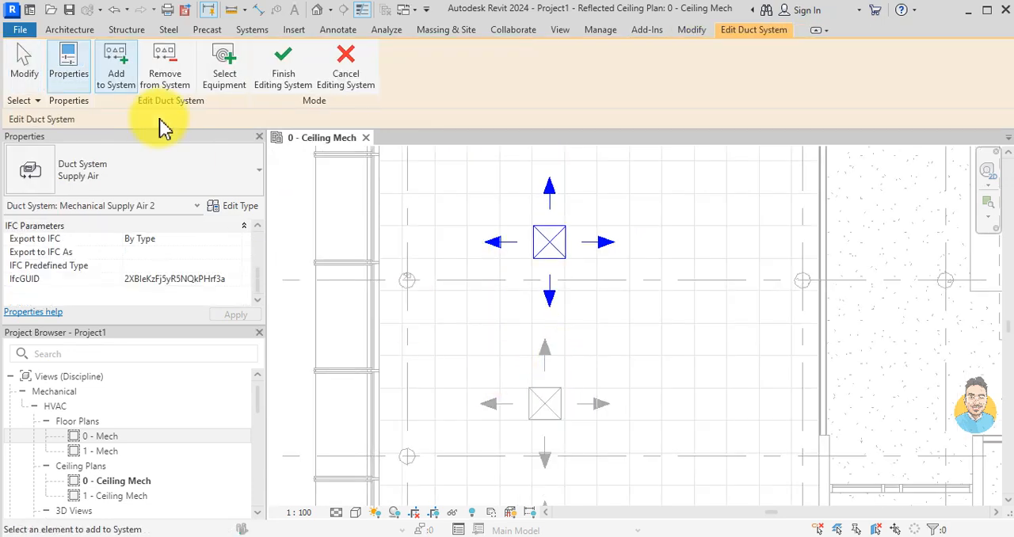
{"action": "scroll", "coordinate": [556, 319], "scroll_direction": "down", "scroll_amount": 1}
{"action": "middle_click_drag", "start_coordinate": [556, 319], "coordinate": [570, 239]}
{"action": "scroll", "coordinate": [561, 294], "scroll_direction": "up", "scroll_amount": 2}
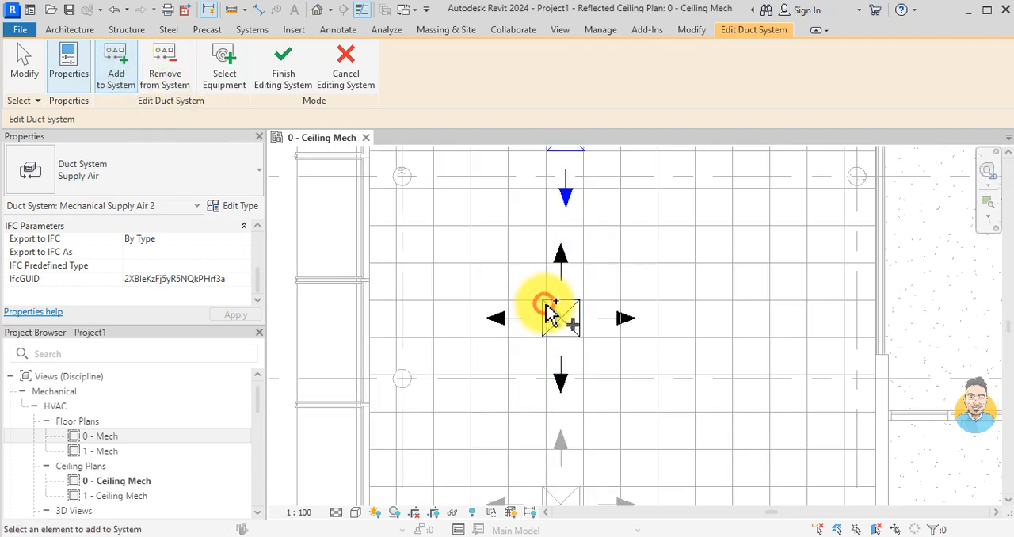
{"action": "scroll", "coordinate": [546, 309], "scroll_direction": "down", "scroll_amount": 1}
{"action": "middle_click_drag", "start_coordinate": [546, 309], "coordinate": [628, 267]}
{"action": "left_click", "coordinate": [597, 367]}
{"action": "scroll", "coordinate": [677, 385], "scroll_direction": "down", "scroll_amount": 1}
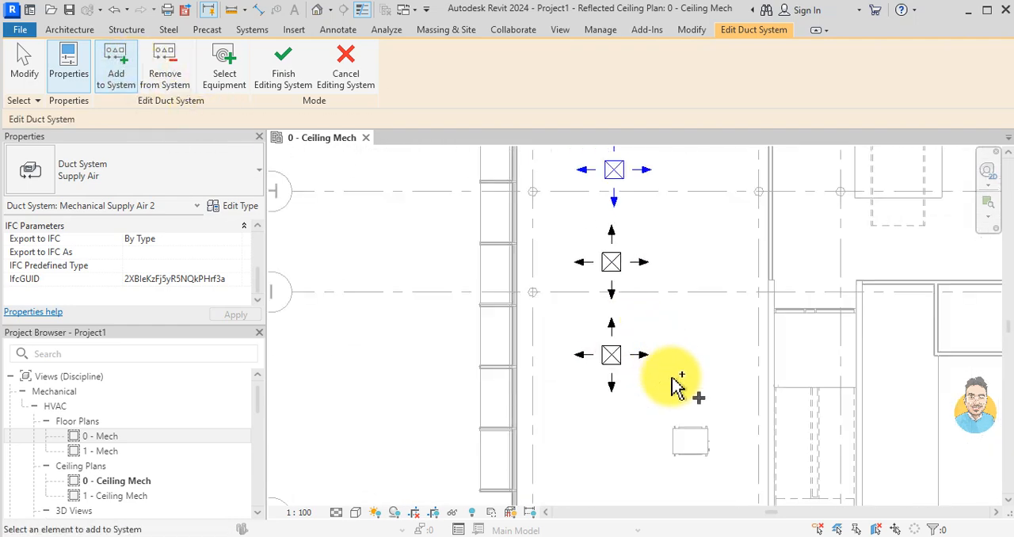
Step: Assign the new fan coil unit as the equipment serving the duct system and finish editing the system
{"action": "left_click", "coordinate": [227, 75]}
{"action": "scroll", "coordinate": [690, 441], "scroll_direction": "up", "scroll_amount": 1}
{"action": "left_click", "coordinate": [685, 455]}
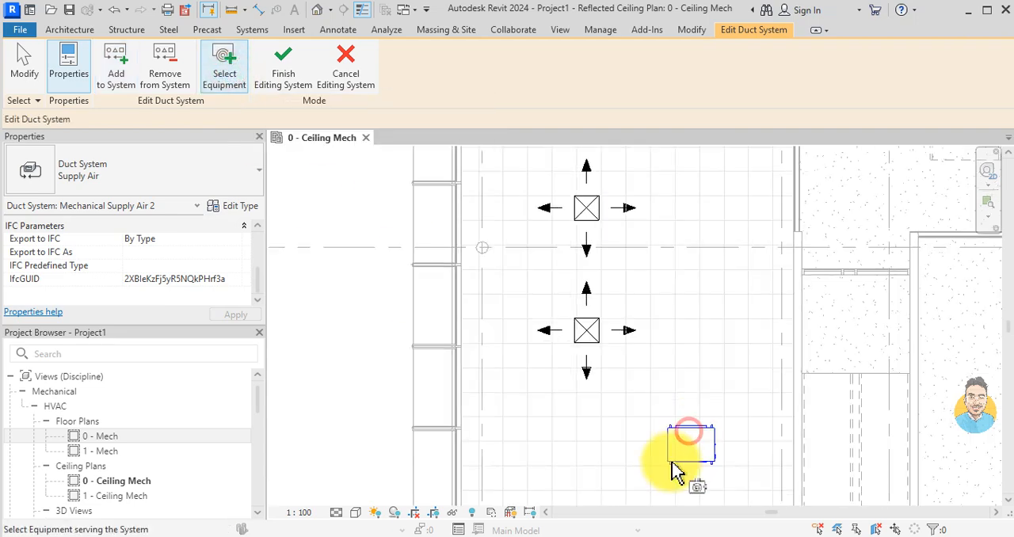
{"action": "scroll", "coordinate": [610, 331], "scroll_direction": "down", "scroll_amount": 2}
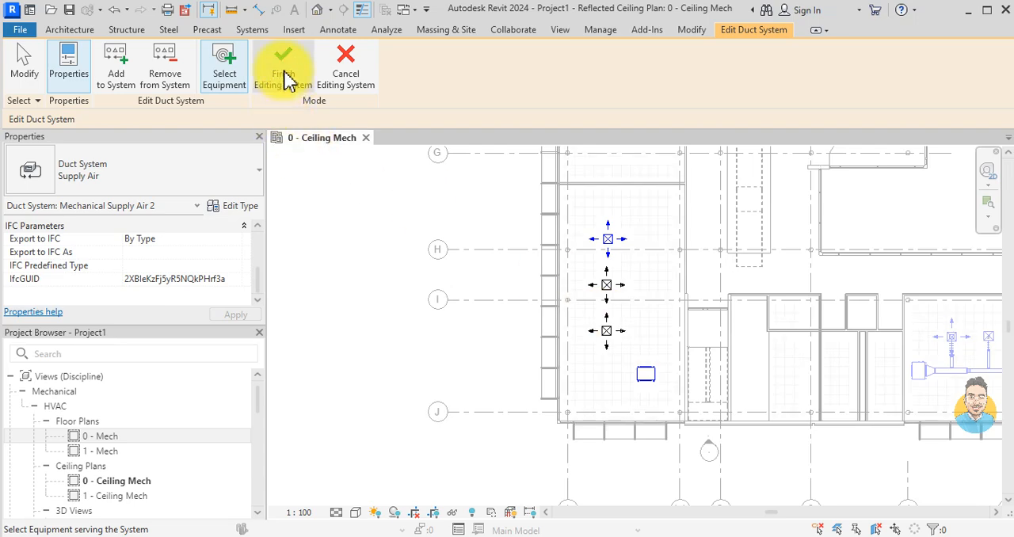
{"action": "left_click", "coordinate": [282, 67]}
Step: Try generating a duct layout for the whole Mechanical Supply Air 2 system, browse the Network solutions through 6 of 6, and discard it
{"action": "scroll", "coordinate": [625, 252], "scroll_direction": "up", "scroll_amount": 1}
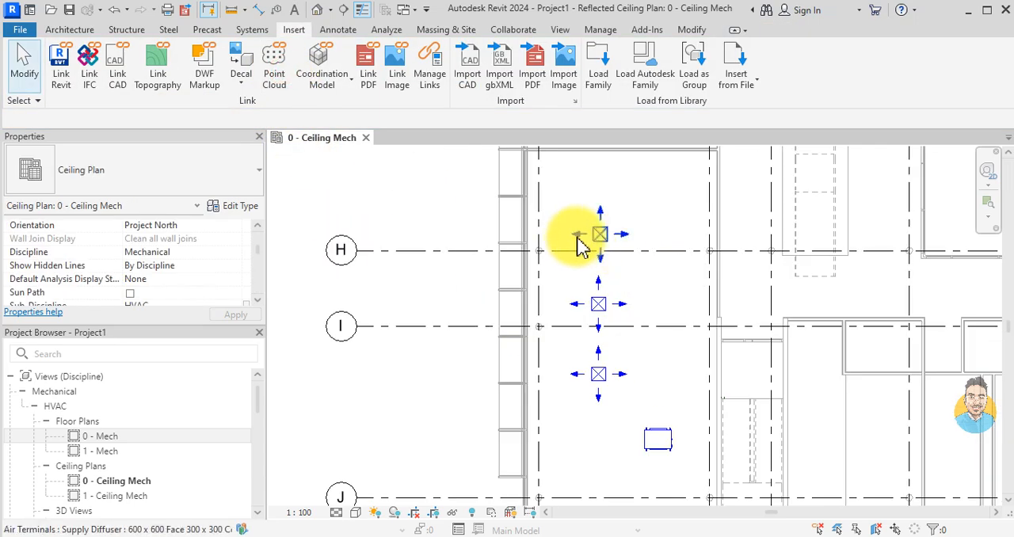
{"action": "scroll", "coordinate": [600, 233], "scroll_direction": "up", "scroll_amount": 1}
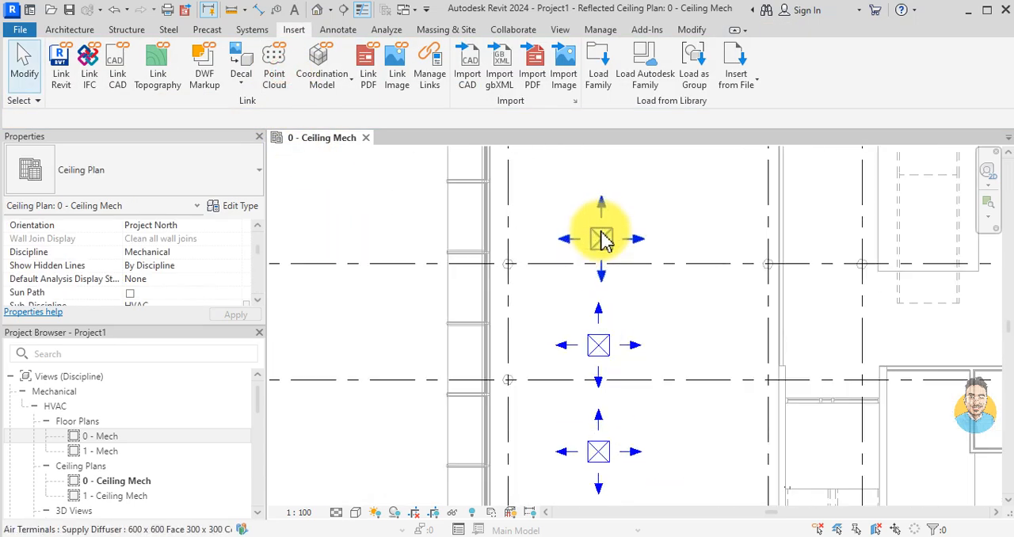
{"action": "scroll", "coordinate": [599, 233], "scroll_direction": "down", "scroll_amount": 1}
{"action": "scroll", "coordinate": [600, 348], "scroll_direction": "up", "scroll_amount": 1}
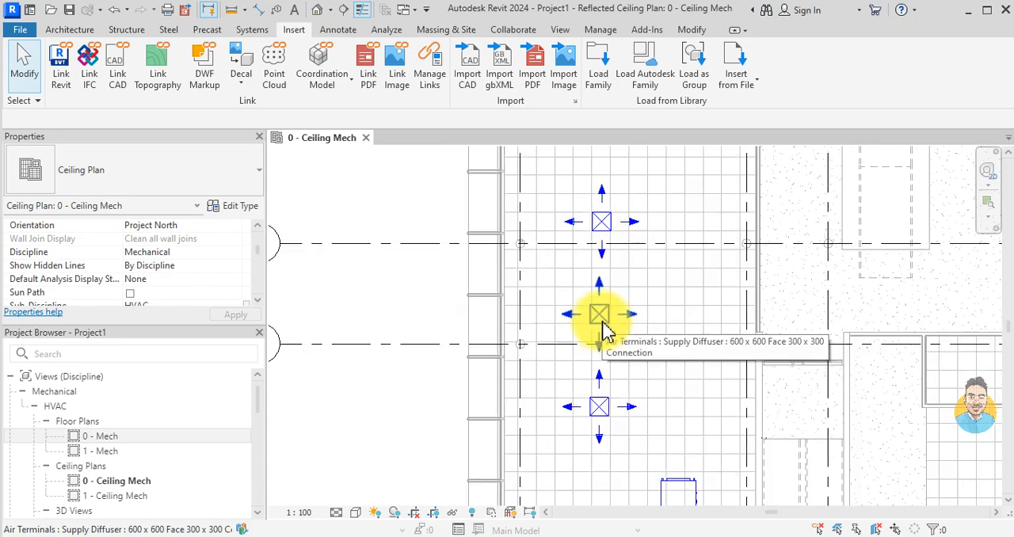
{"action": "scroll", "coordinate": [604, 331], "scroll_direction": "down", "scroll_amount": 1}
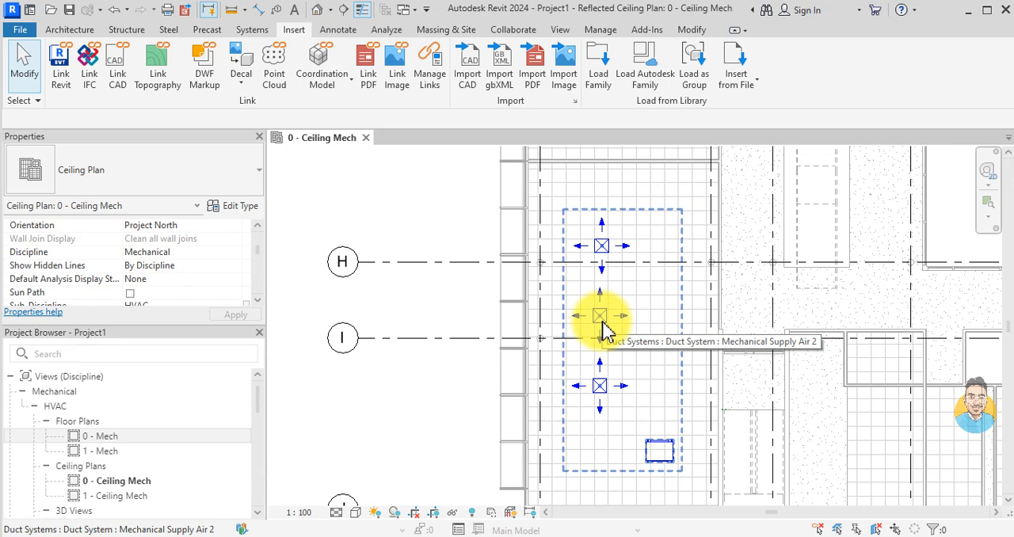
{"action": "left_click", "coordinate": [602, 330]}
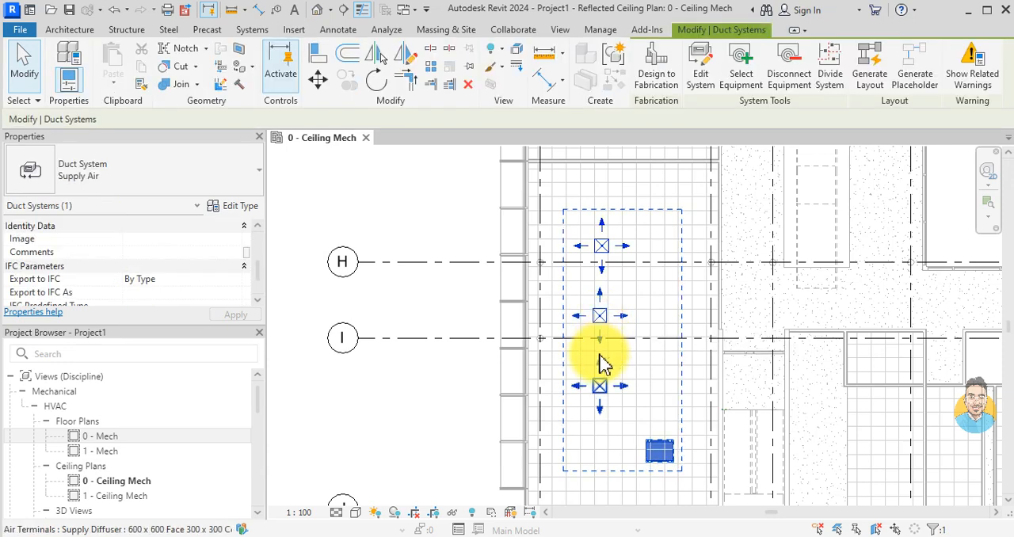
{"action": "left_click", "coordinate": [871, 71]}
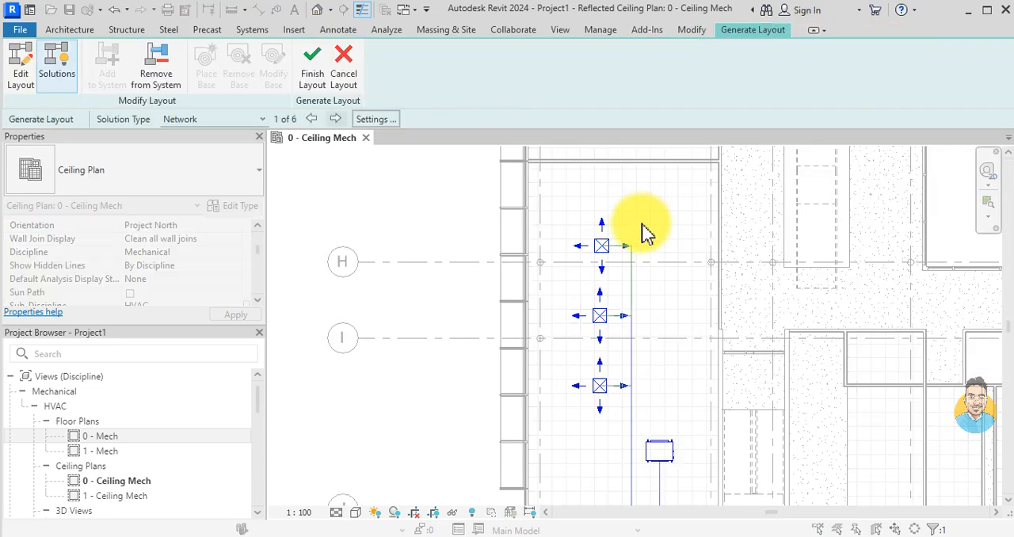
{"action": "scroll", "coordinate": [658, 389], "scroll_direction": "down", "scroll_amount": 1}
{"action": "middle_click_drag", "start_coordinate": [658, 389], "coordinate": [648, 348]}
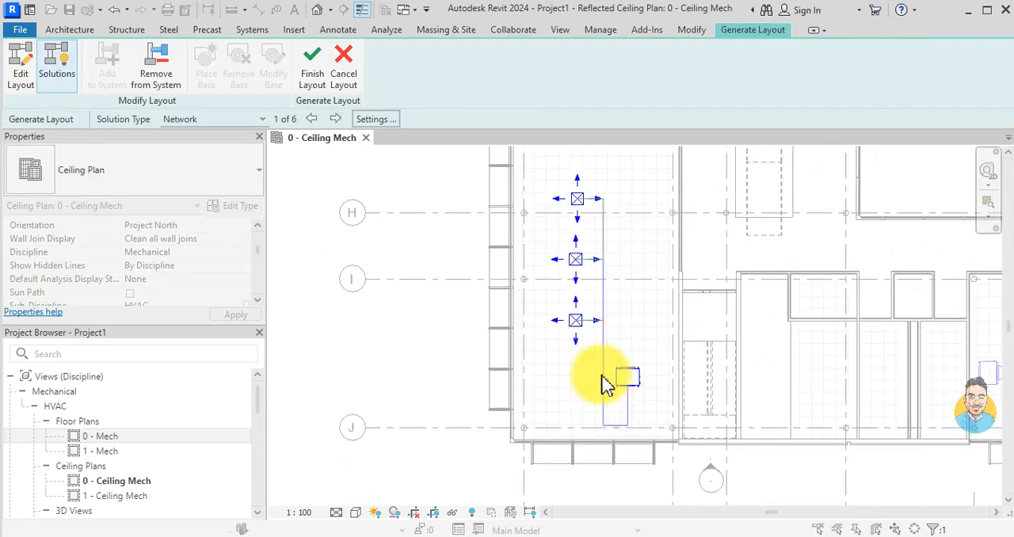
{"action": "left_click", "coordinate": [336, 118]}
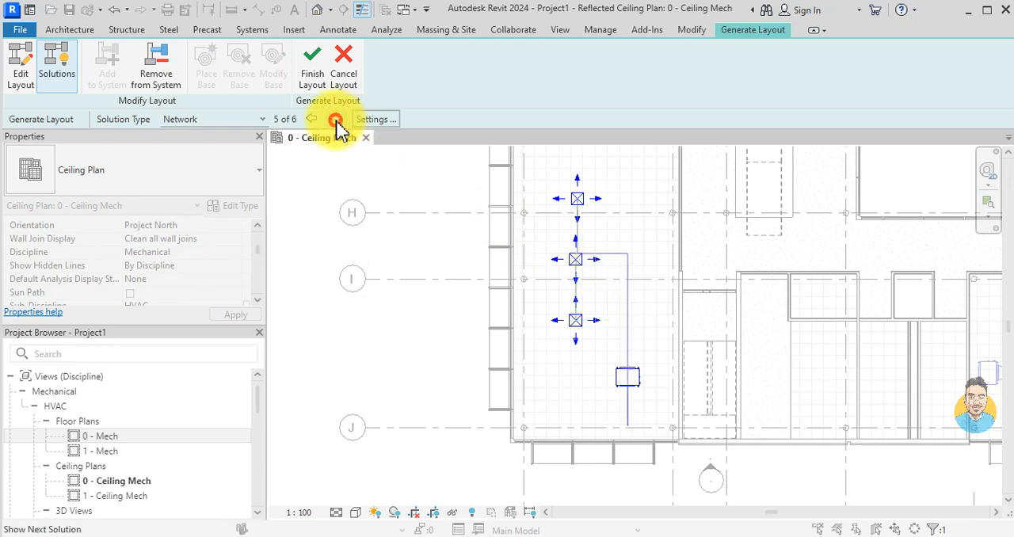
{"action": "left_click", "coordinate": [336, 119]}
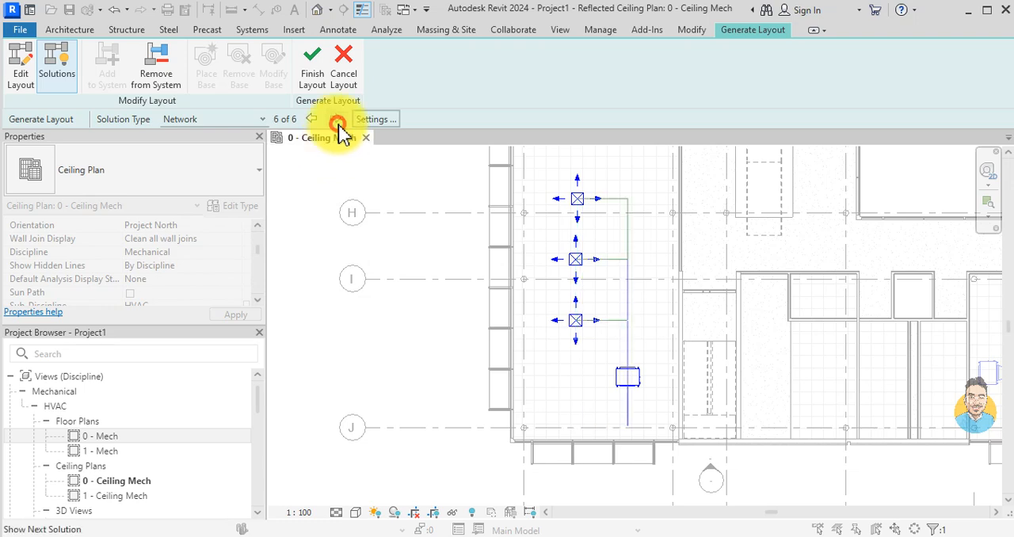
{"action": "scroll", "coordinate": [650, 423], "scroll_direction": "up", "scroll_amount": 2}
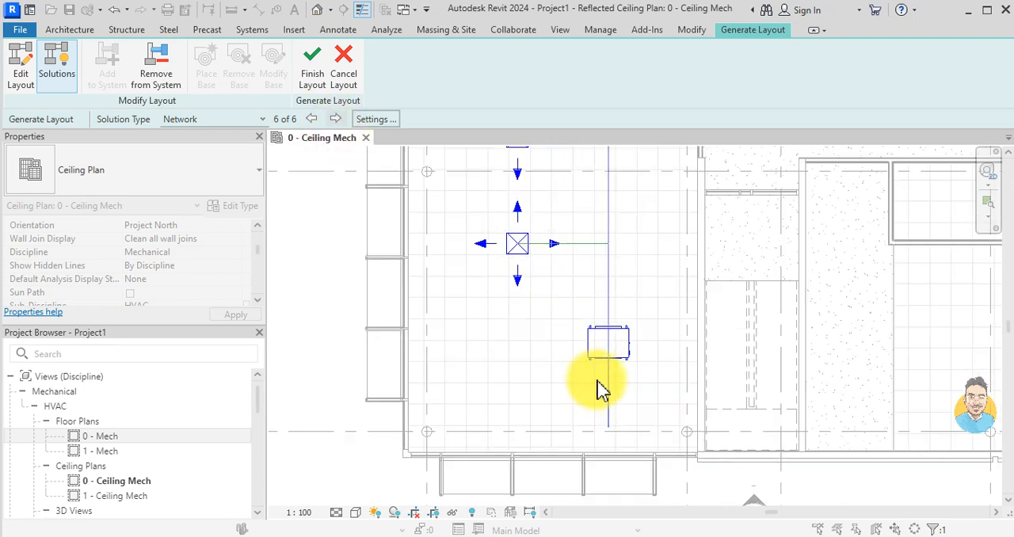
{"action": "left_click", "coordinate": [627, 342]}
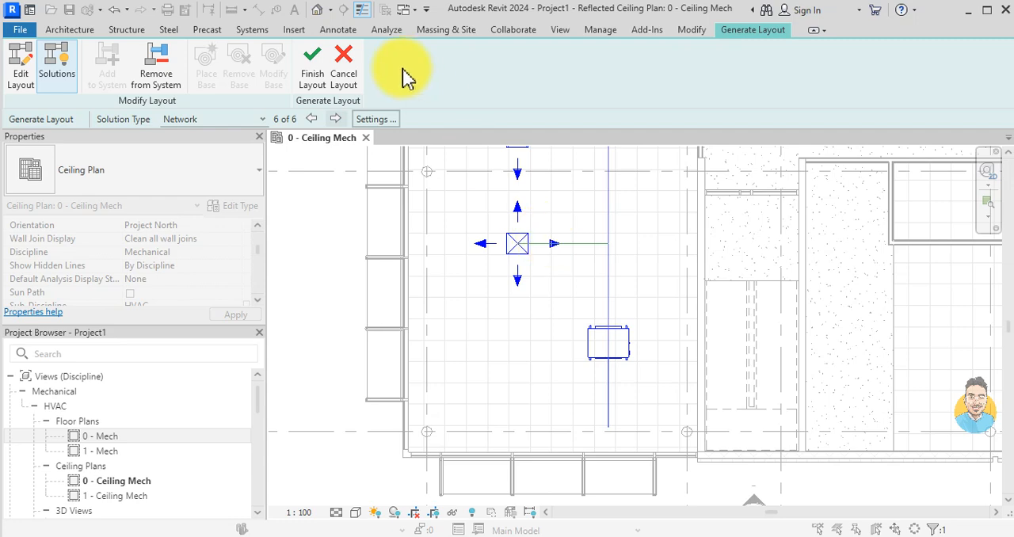
{"action": "left_click", "coordinate": [346, 65]}
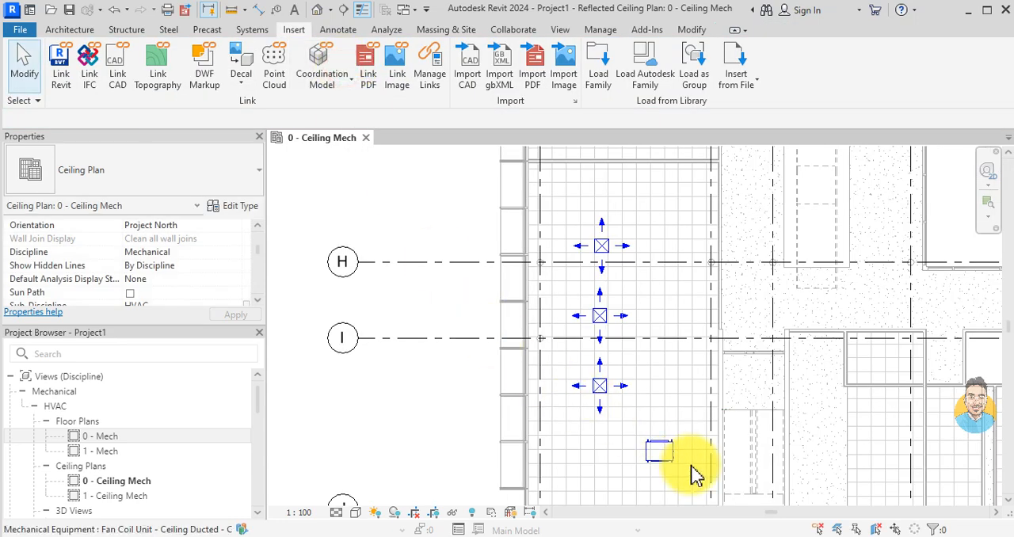
Step: Rotate the fan coil unit so its outlet faces the diffusers, and move it up and away from their line
{"action": "scroll", "coordinate": [682, 460], "scroll_direction": "up", "scroll_amount": 2}
{"action": "left_click", "coordinate": [661, 447]}
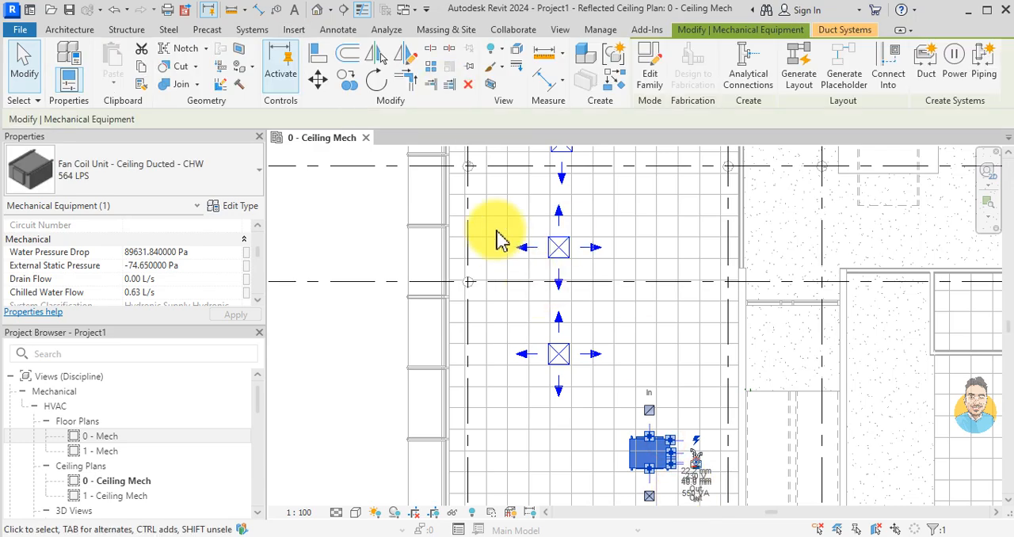
{"action": "scroll", "coordinate": [511, 258], "scroll_direction": "down", "scroll_amount": 2}
{"action": "key", "text": "space"}
{"action": "key", "text": "space"}
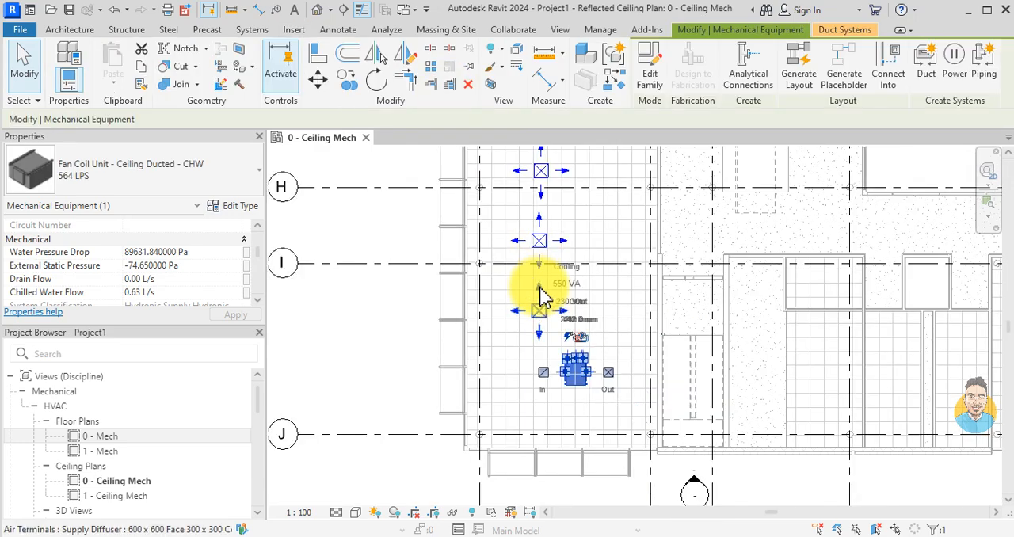
{"action": "scroll", "coordinate": [571, 362], "scroll_direction": "up", "scroll_amount": 2}
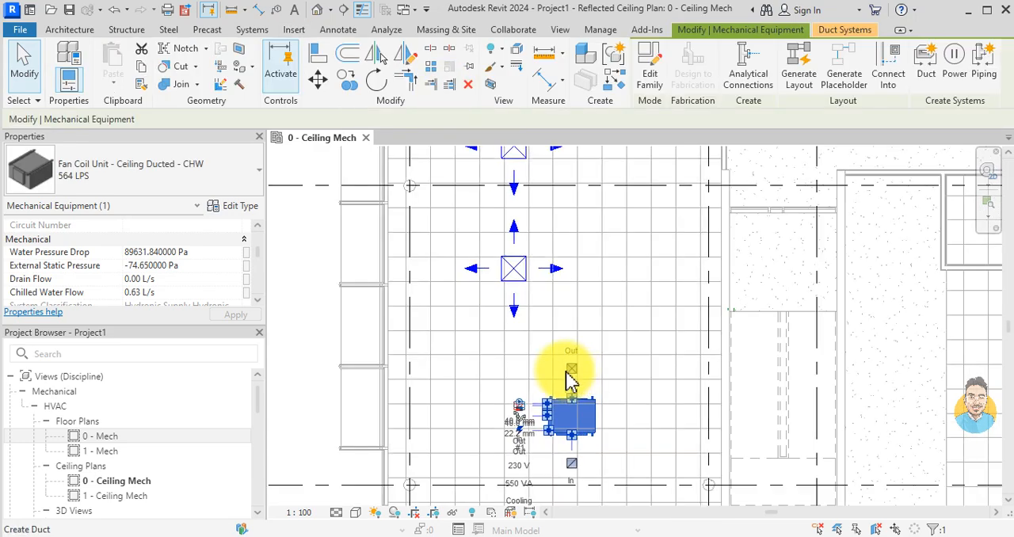
{"action": "left_click_drag", "start_coordinate": [600, 412], "coordinate": [655, 371]}
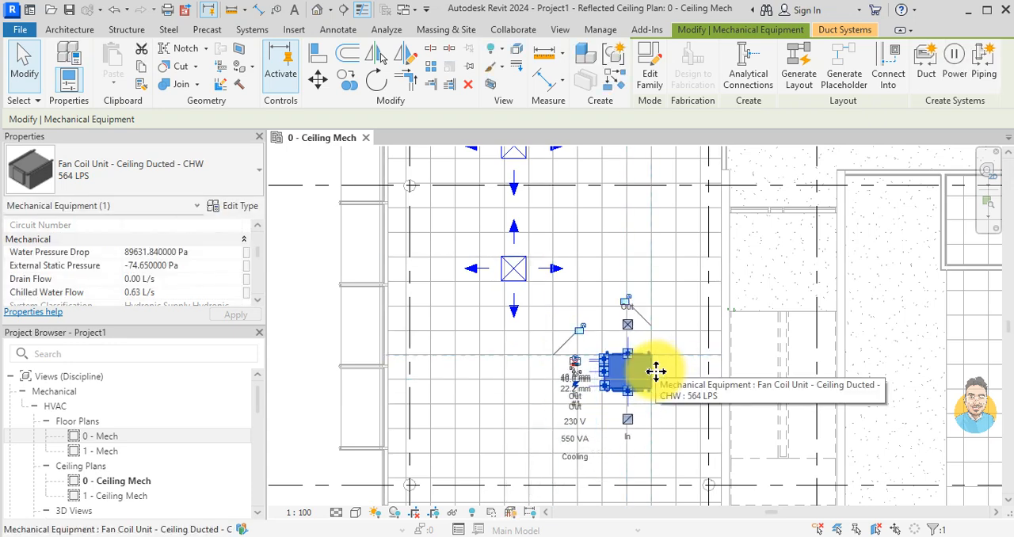
{"action": "key", "text": "Escape"}
Step: Generate a duct layout for the whole Mechanical Supply Air 2 system and choose Network solution 6 of 6
{"action": "scroll", "coordinate": [596, 299], "scroll_direction": "down", "scroll_amount": 2}
{"action": "middle_click_drag", "start_coordinate": [587, 309], "coordinate": [590, 441]}
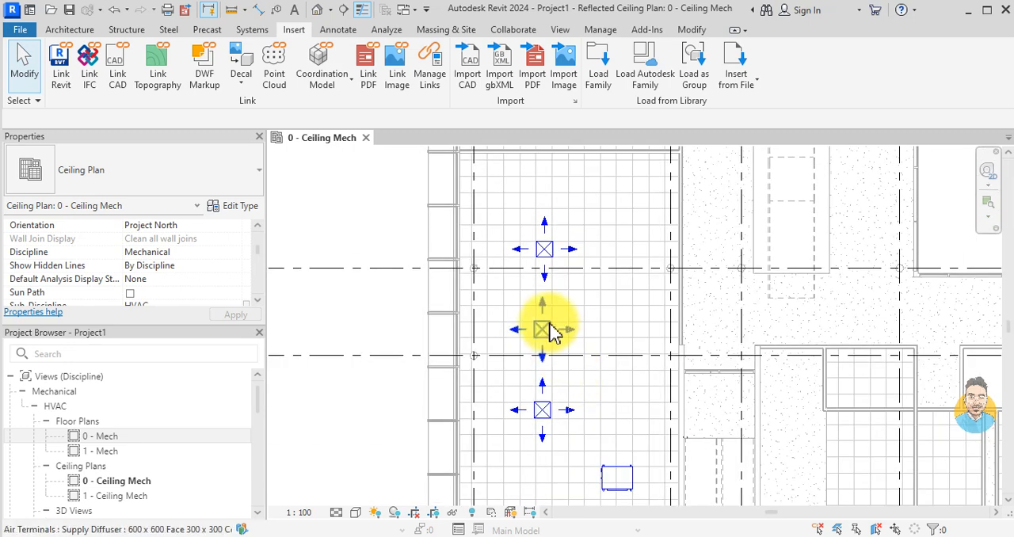
{"action": "key", "text": "Tab"}
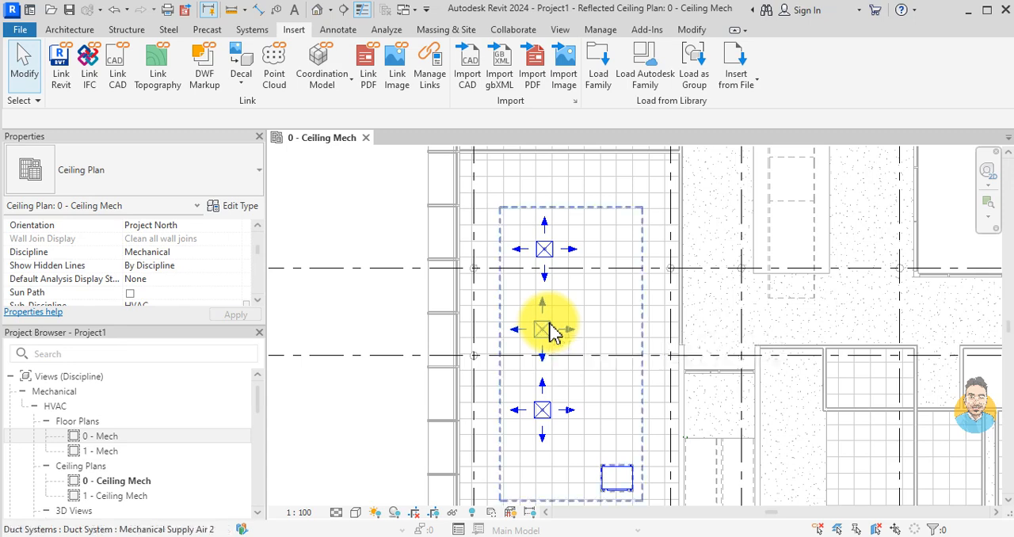
{"action": "left_click", "coordinate": [551, 330]}
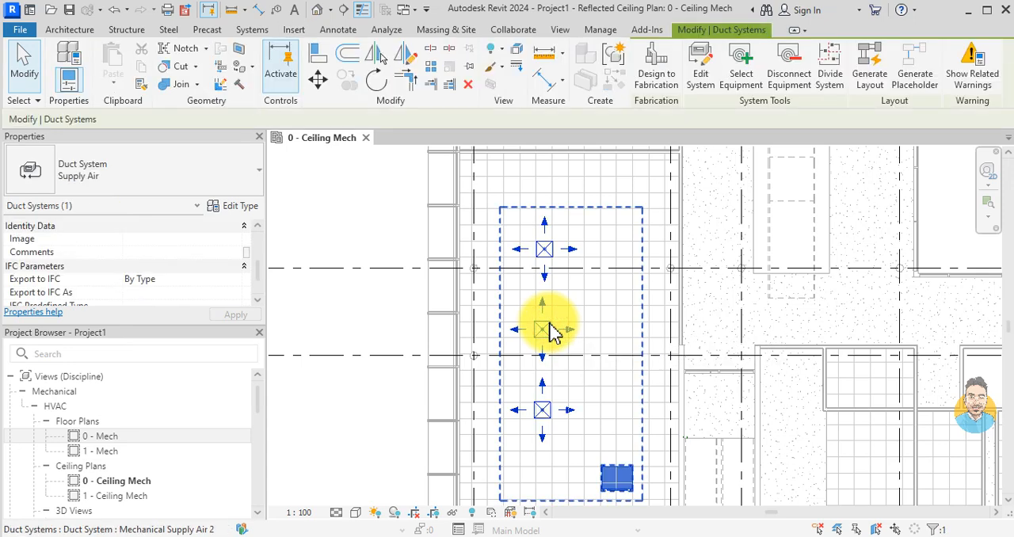
{"action": "left_click", "coordinate": [870, 63]}
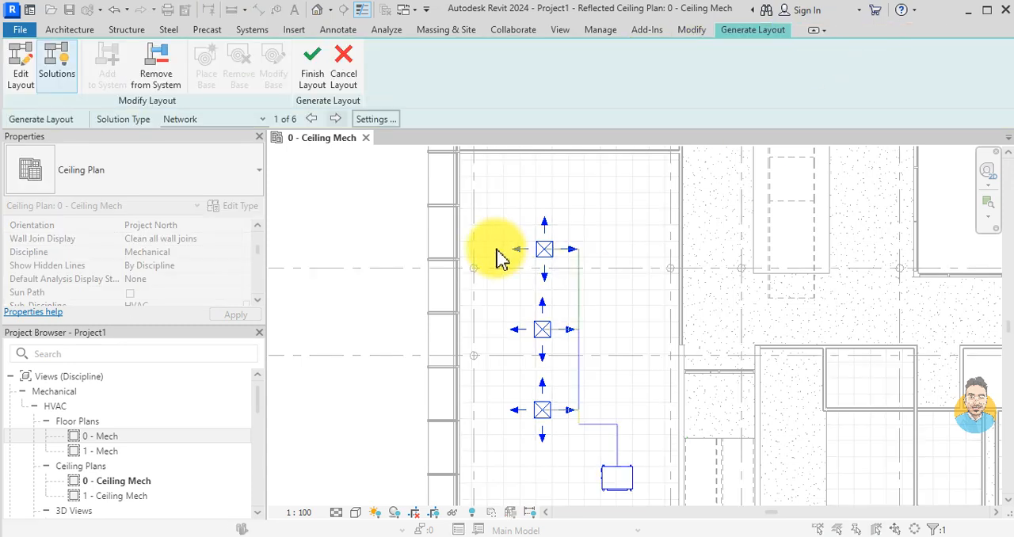
{"action": "left_click", "coordinate": [336, 119]}
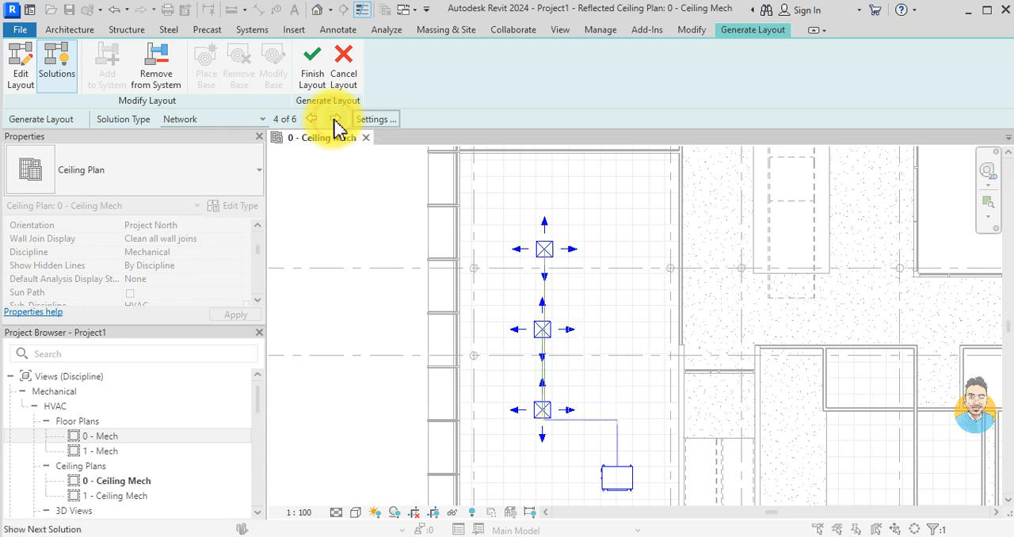
{"action": "left_click", "coordinate": [336, 119]}
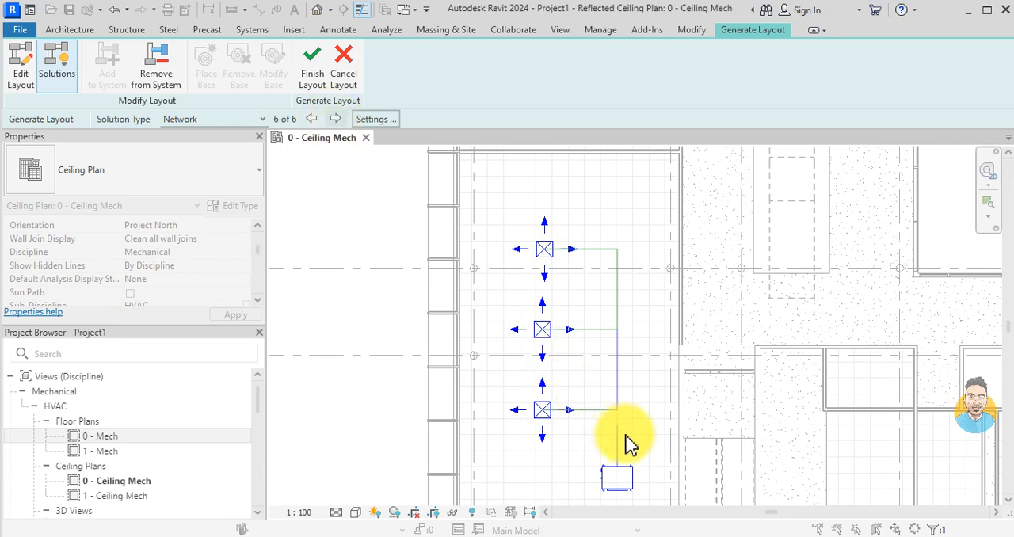
Step: Examine the proposed main and branch duct routes between the fan coil unit and the three supply diffusers
{"action": "scroll", "coordinate": [622, 432], "scroll_direction": "up", "scroll_amount": 3}
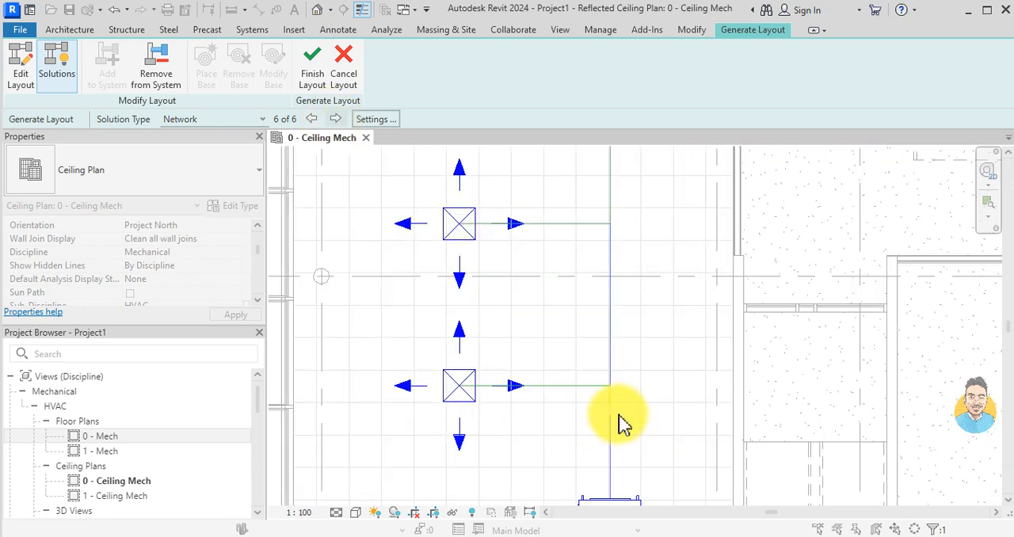
{"action": "scroll", "coordinate": [608, 400], "scroll_direction": "down", "scroll_amount": 2}
{"action": "scroll", "coordinate": [622, 404], "scroll_direction": "down", "scroll_amount": 1}
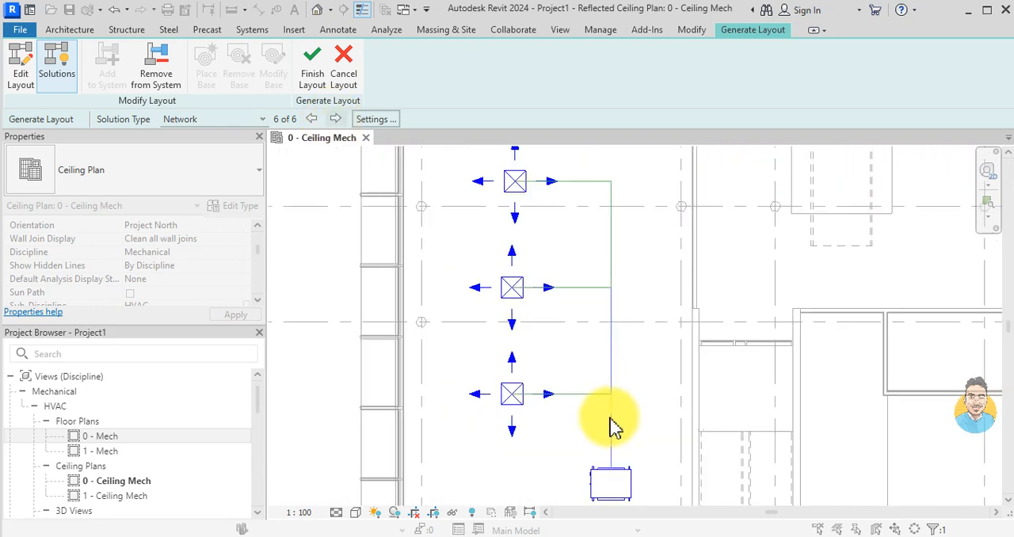
{"action": "scroll", "coordinate": [607, 342], "scroll_direction": "up", "scroll_amount": 2}
{"action": "scroll", "coordinate": [618, 333], "scroll_direction": "down", "scroll_amount": 2}
{"action": "scroll", "coordinate": [608, 349], "scroll_direction": "down", "scroll_amount": 2}
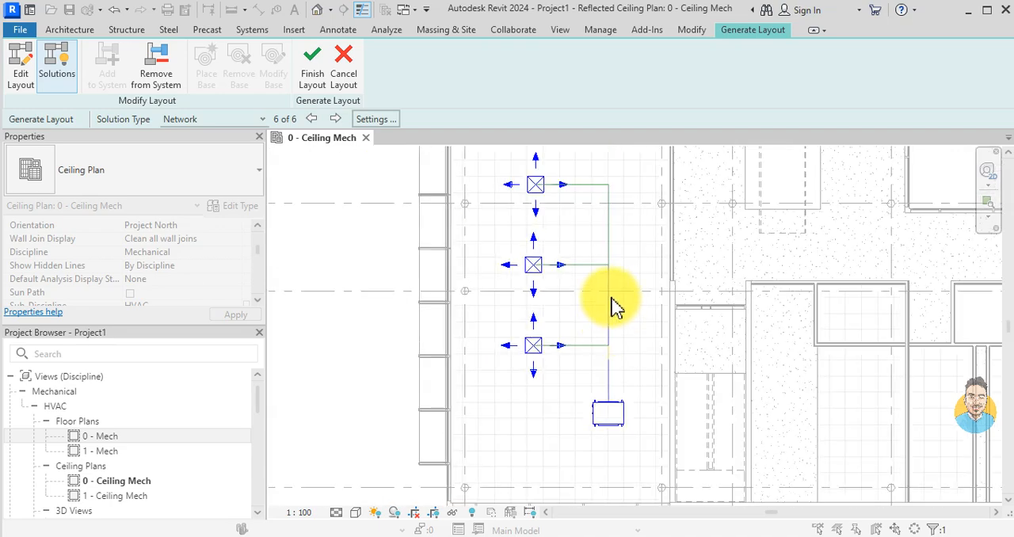
{"action": "scroll", "coordinate": [605, 373], "scroll_direction": "up", "scroll_amount": 1}
{"action": "scroll", "coordinate": [530, 385], "scroll_direction": "down", "scroll_amount": 2}
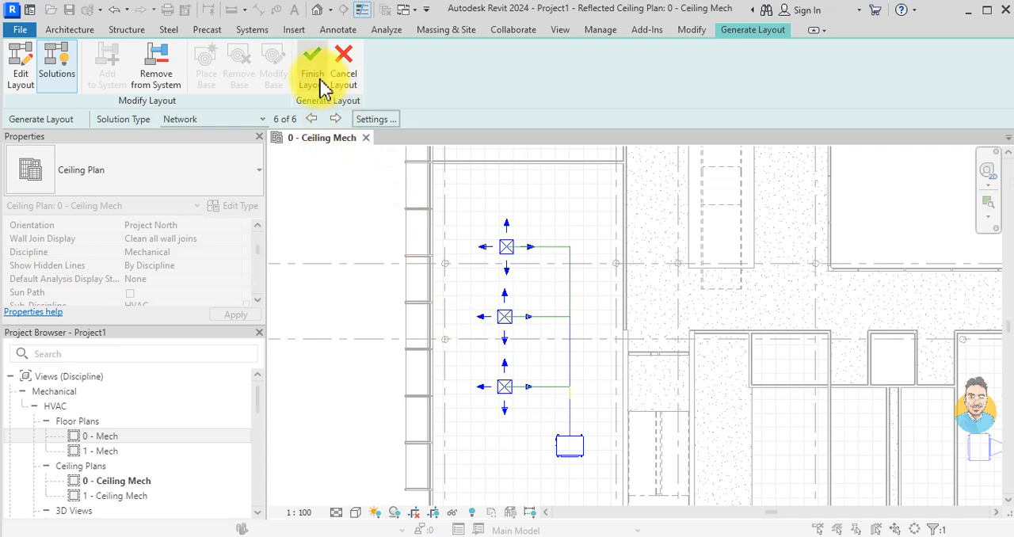
Step: Open the duct conversion settings for the layout and set the main duct offset to 3200
{"action": "left_click", "coordinate": [377, 120]}
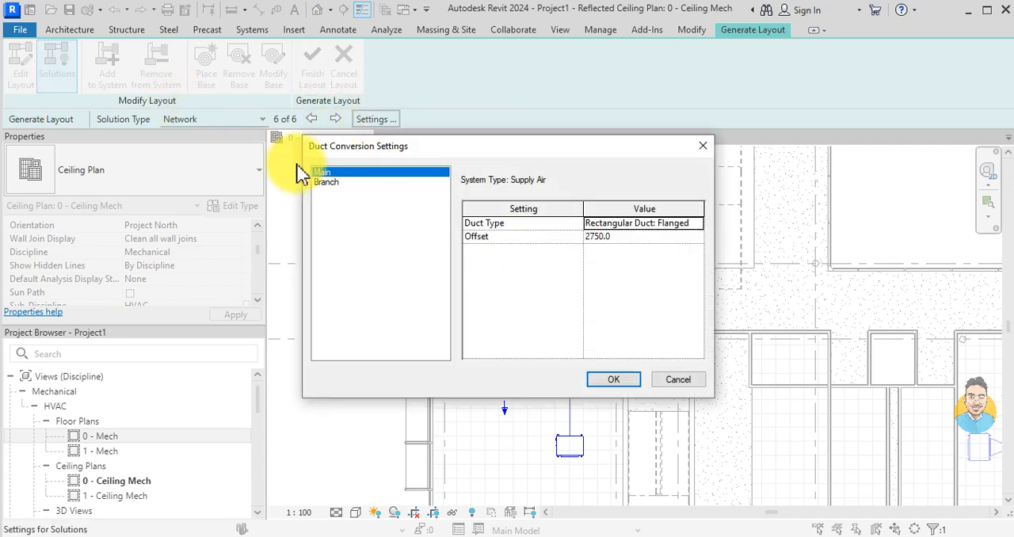
{"action": "left_click", "coordinate": [336, 181]}
{"action": "left_click", "coordinate": [334, 173]}
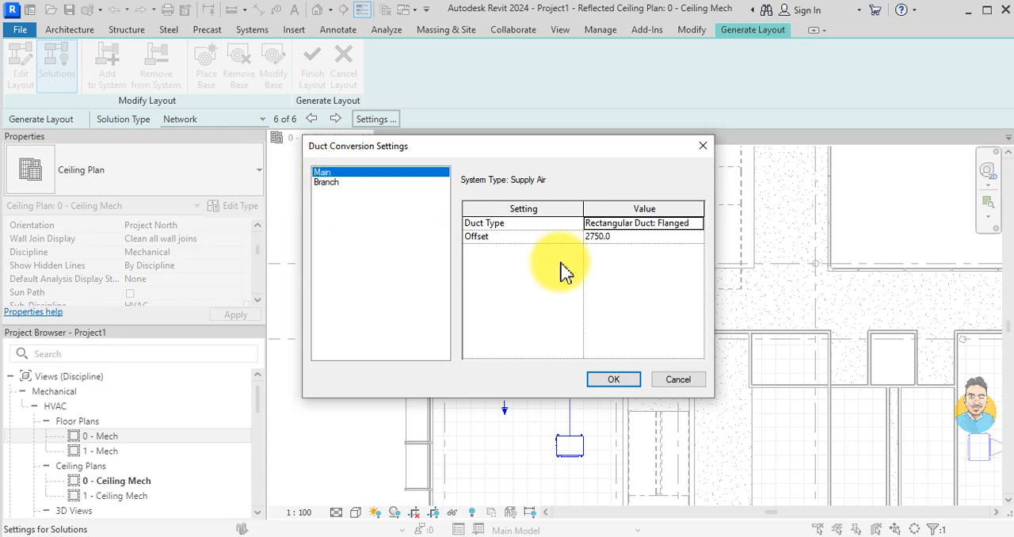
{"action": "left_click", "coordinate": [604, 236]}
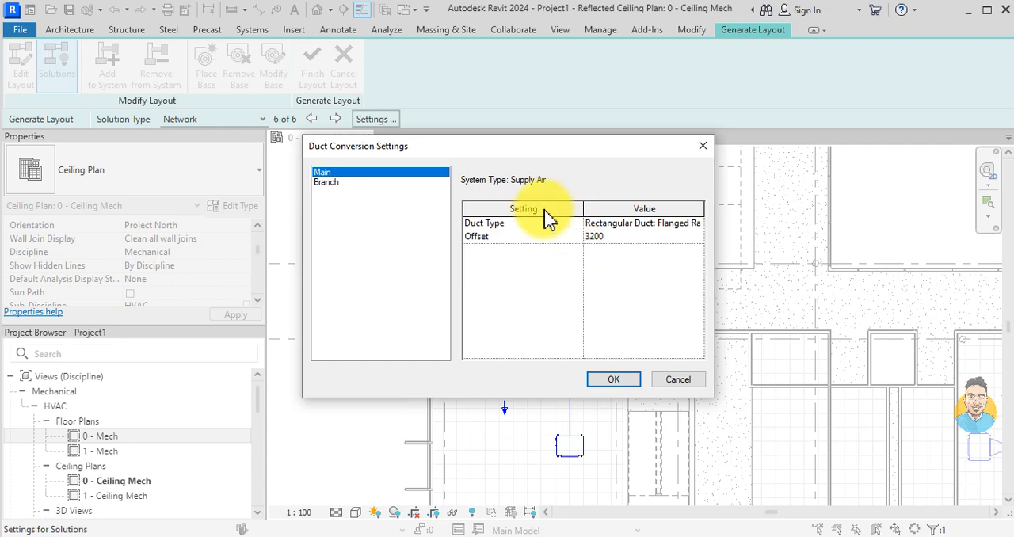
Step: Set the branch duct offset to 3200 and the maximum flex duct length to 1800, and accept the conversion settings
{"action": "left_click", "coordinate": [327, 184]}
{"action": "left_click", "coordinate": [603, 237]}
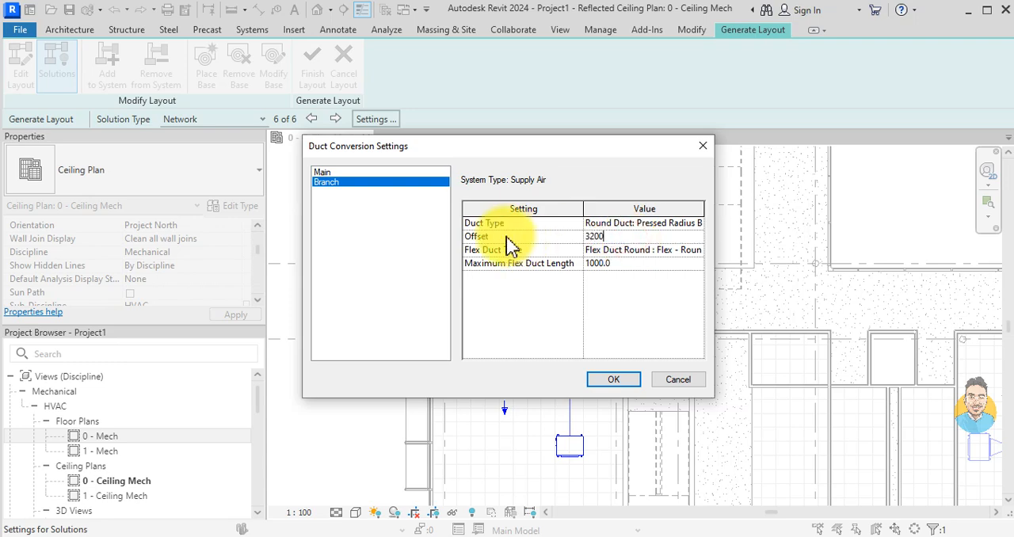
{"action": "left_click", "coordinate": [609, 264]}
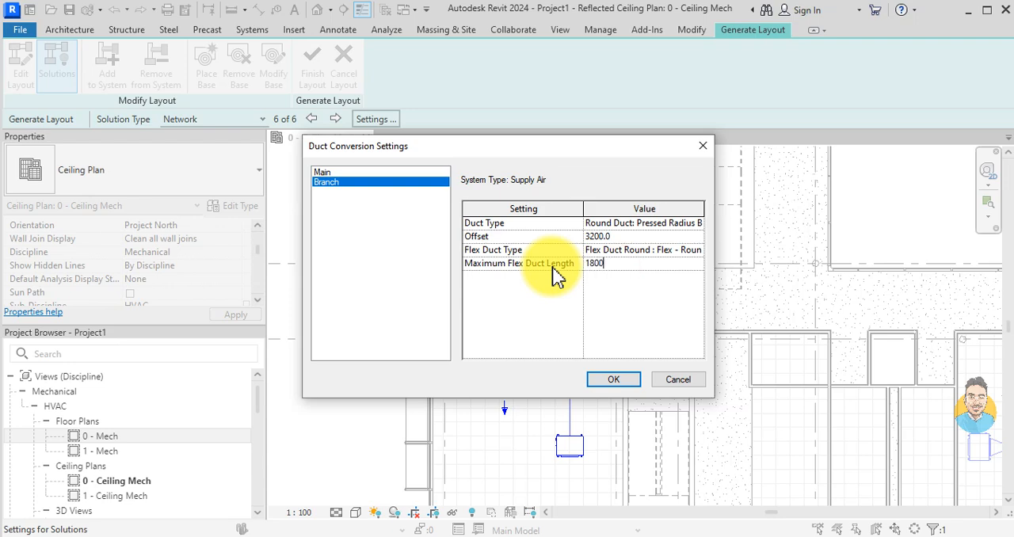
{"action": "left_click", "coordinate": [622, 378]}
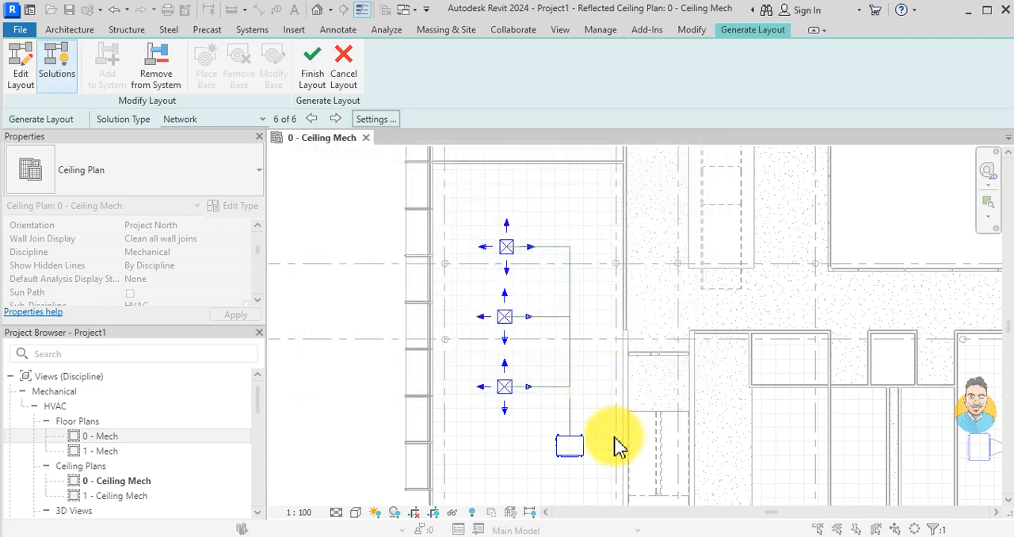
Step: Finish the layout to create the ducts, check the highlighted main duct run, and dismiss the warning
{"action": "left_click", "coordinate": [312, 63]}
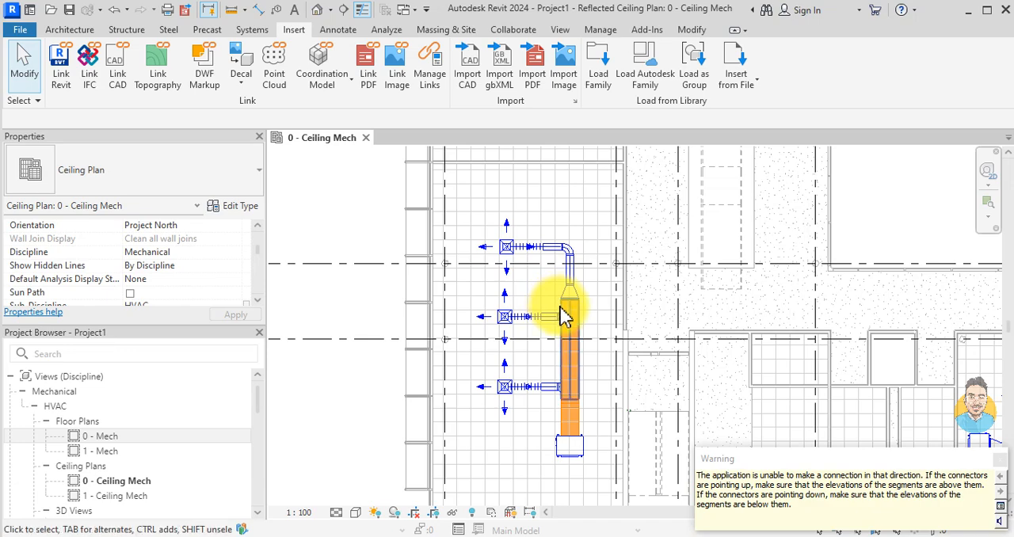
{"action": "scroll", "coordinate": [539, 372], "scroll_direction": "up", "scroll_amount": 2}
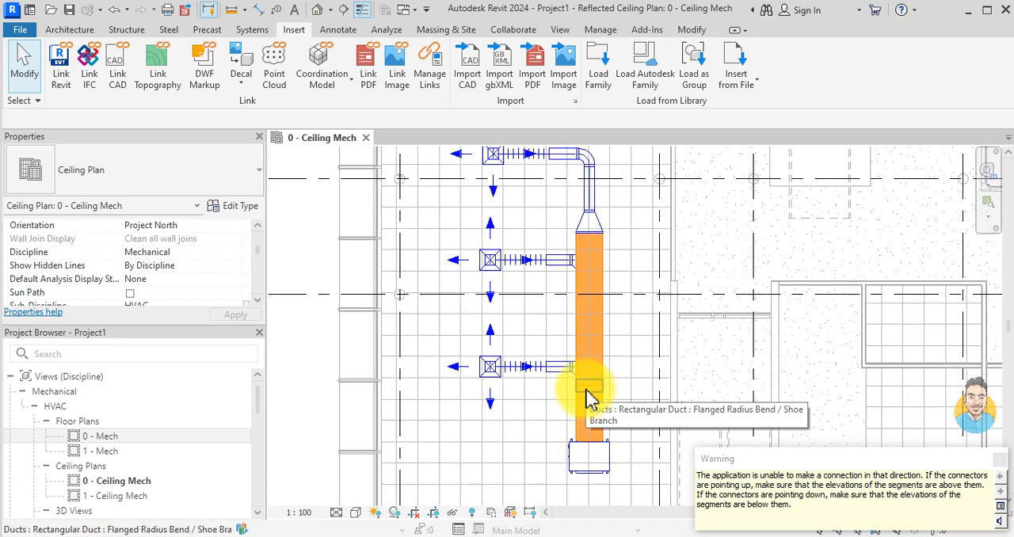
{"action": "scroll", "coordinate": [583, 412], "scroll_direction": "up", "scroll_amount": 2}
{"action": "scroll", "coordinate": [582, 317], "scroll_direction": "down", "scroll_amount": 4}
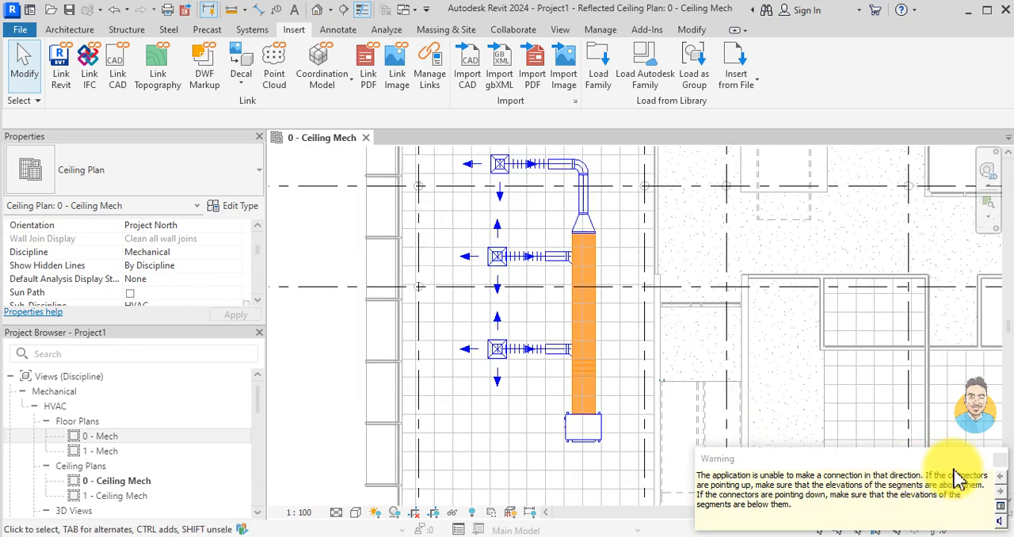
{"action": "scroll", "coordinate": [511, 365], "scroll_direction": "down", "scroll_amount": 1}
{"action": "scroll", "coordinate": [567, 367], "scroll_direction": "down", "scroll_amount": 2}
{"action": "scroll", "coordinate": [562, 412], "scroll_direction": "up", "scroll_amount": 4}
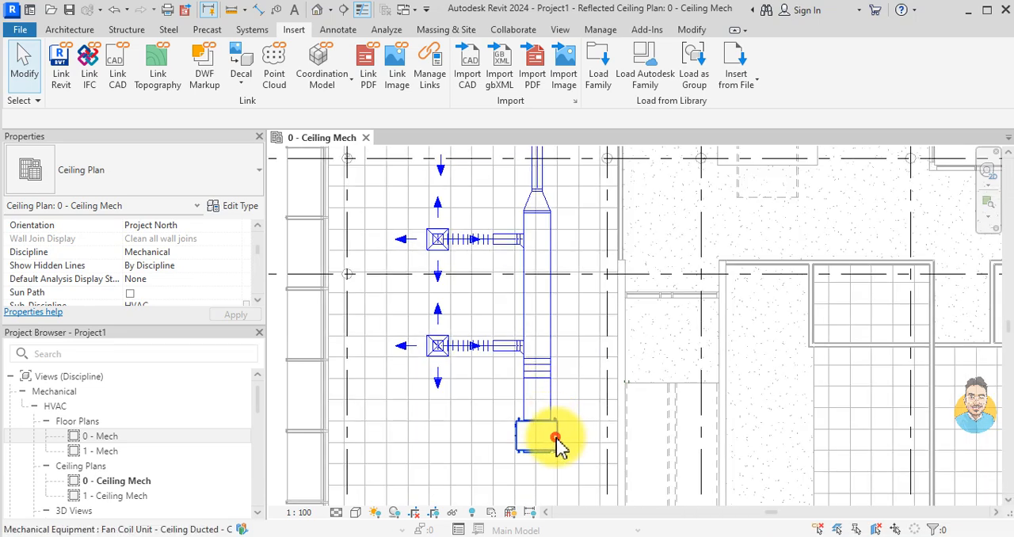
Step: Select the fan coil unit together with the short branch duct serving the farthest diffuser
{"action": "left_click", "coordinate": [557, 446]}
{"action": "scroll", "coordinate": [555, 407], "scroll_direction": "down", "scroll_amount": 2}
{"action": "scroll", "coordinate": [523, 291], "scroll_direction": "up", "scroll_amount": 2}
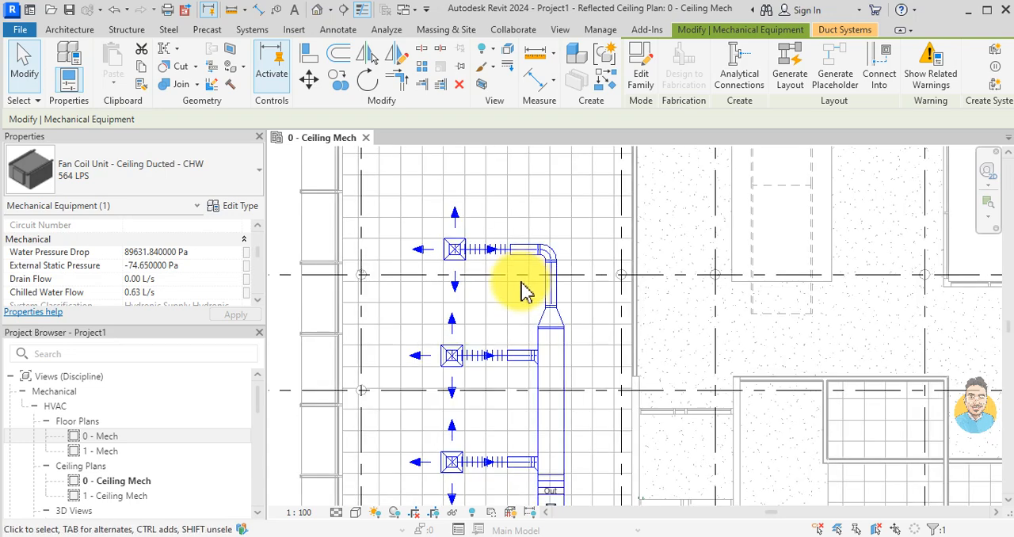
{"action": "scroll", "coordinate": [525, 274], "scroll_direction": "up", "scroll_amount": 2}
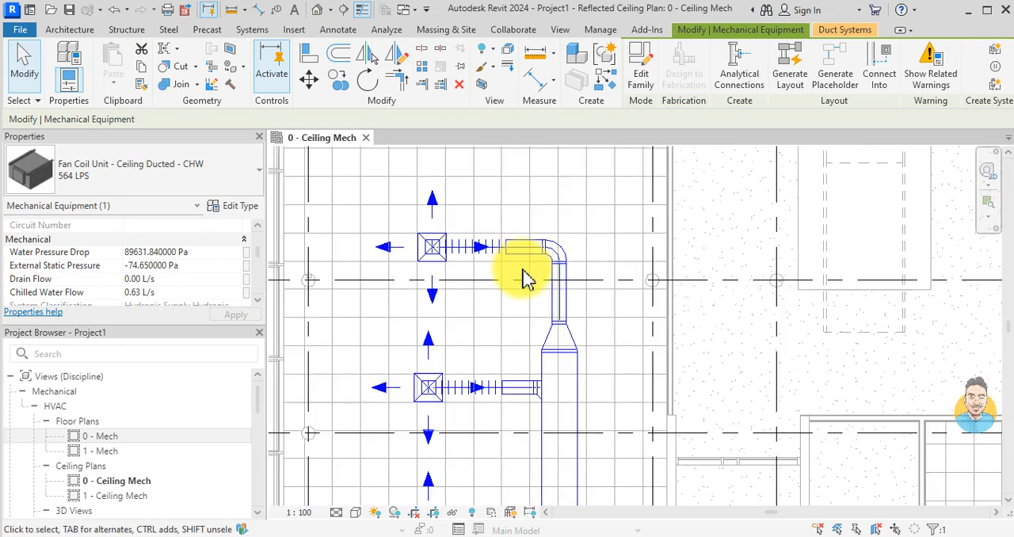
{"action": "left_click", "coordinate": [522, 256], "text": "ctrl"}
{"action": "scroll", "coordinate": [594, 332], "scroll_direction": "down", "scroll_amount": 3}
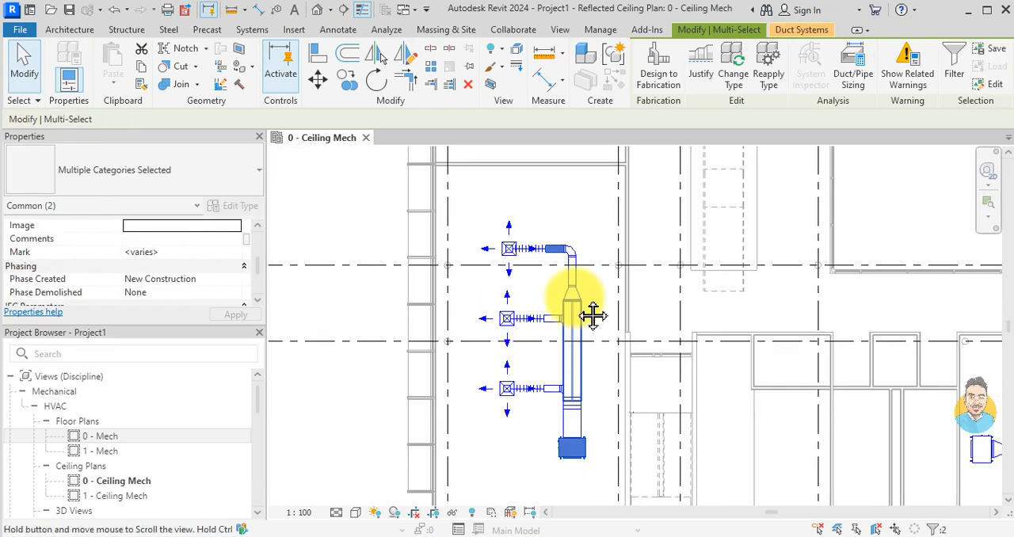
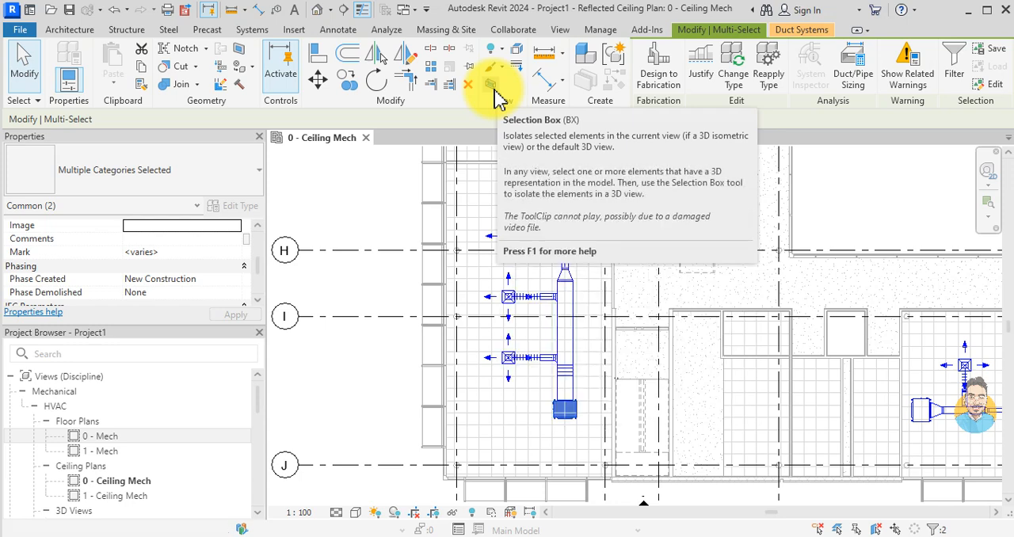
Step: Isolate the selected fan coil unit and ducts in a 3D view with a selection box, and clear the selection
{"action": "left_click", "coordinate": [493, 87]}
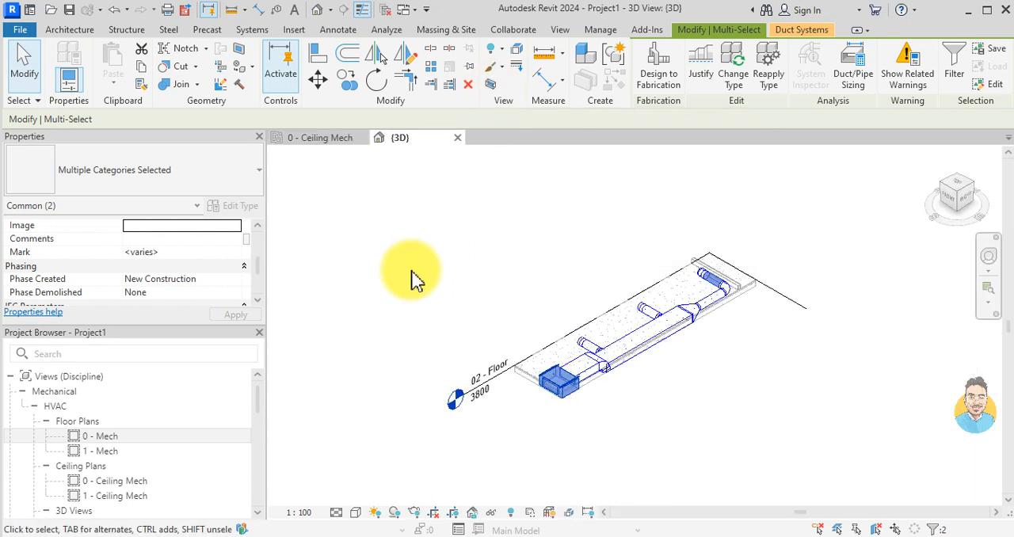
{"action": "key", "text": "Escape"}
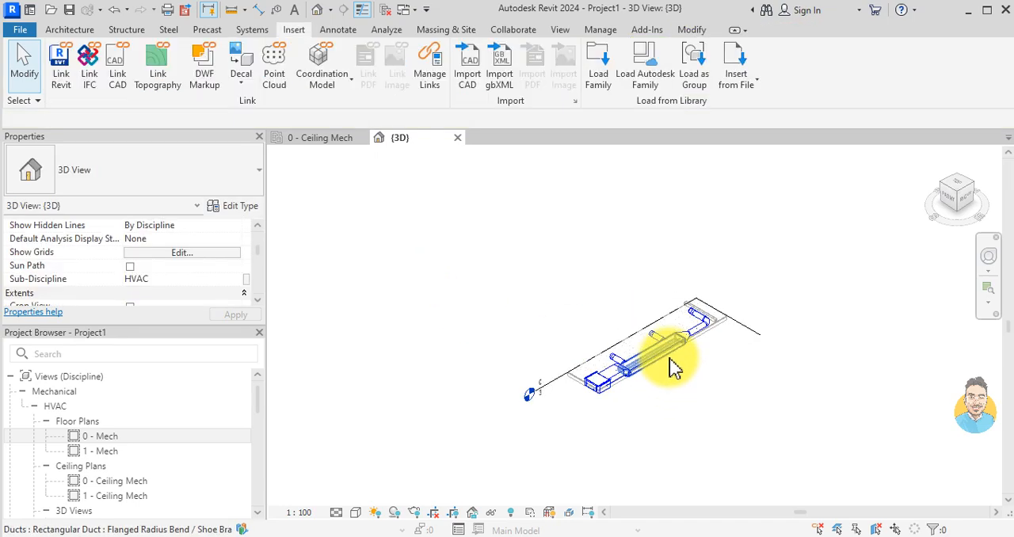
{"action": "scroll", "coordinate": [640, 340], "scroll_direction": "down", "scroll_amount": 1}
{"action": "scroll", "coordinate": [582, 296], "scroll_direction": "up", "scroll_amount": 2}
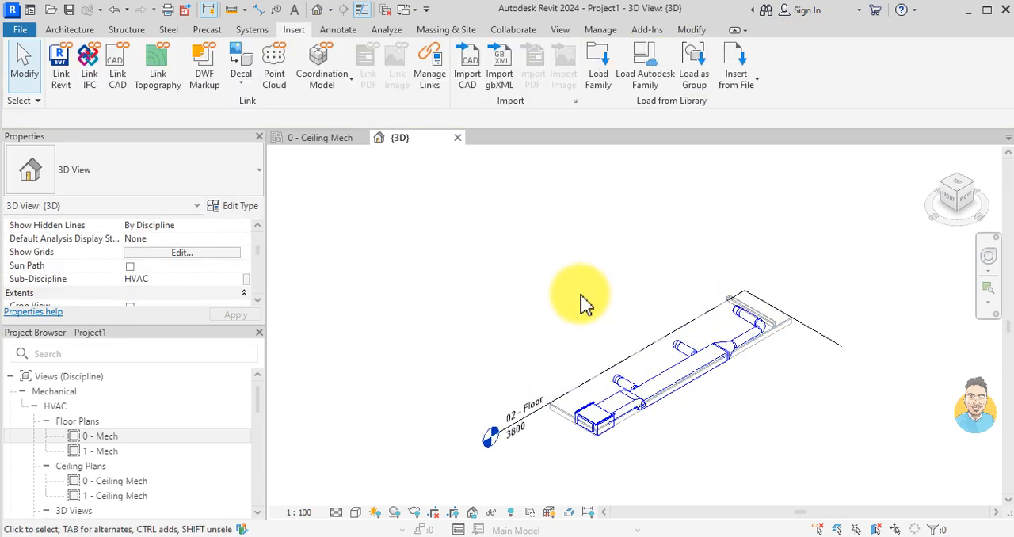
Step: Find the box categories among the 3D view's annotation visibility overrides and turn on Section Boxes
{"action": "key", "text": "v"}
{"action": "key", "text": "g"}
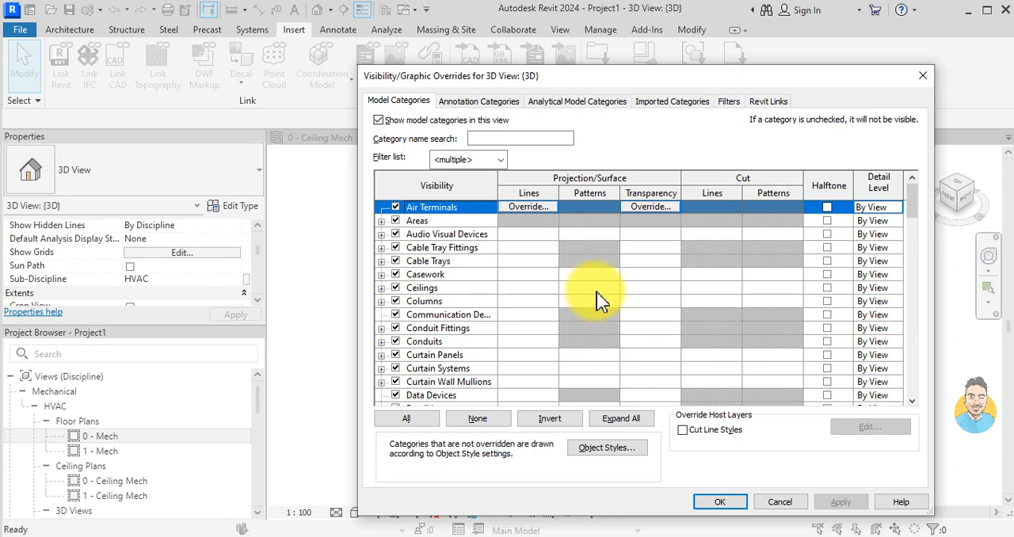
{"action": "left_click", "coordinate": [475, 102]}
{"action": "left_click", "coordinate": [491, 138]}
{"action": "type", "text": "box"}
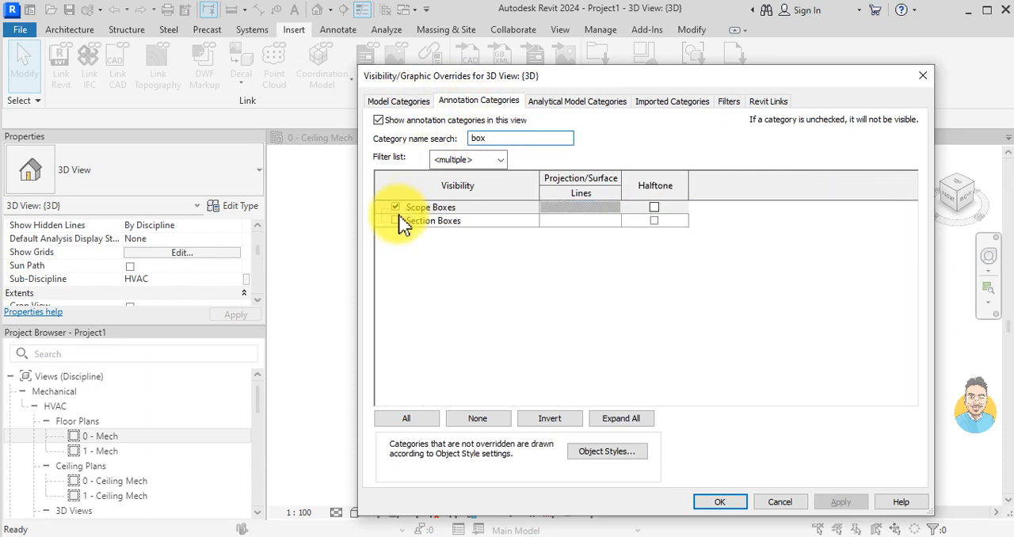
{"action": "left_click", "coordinate": [396, 221]}
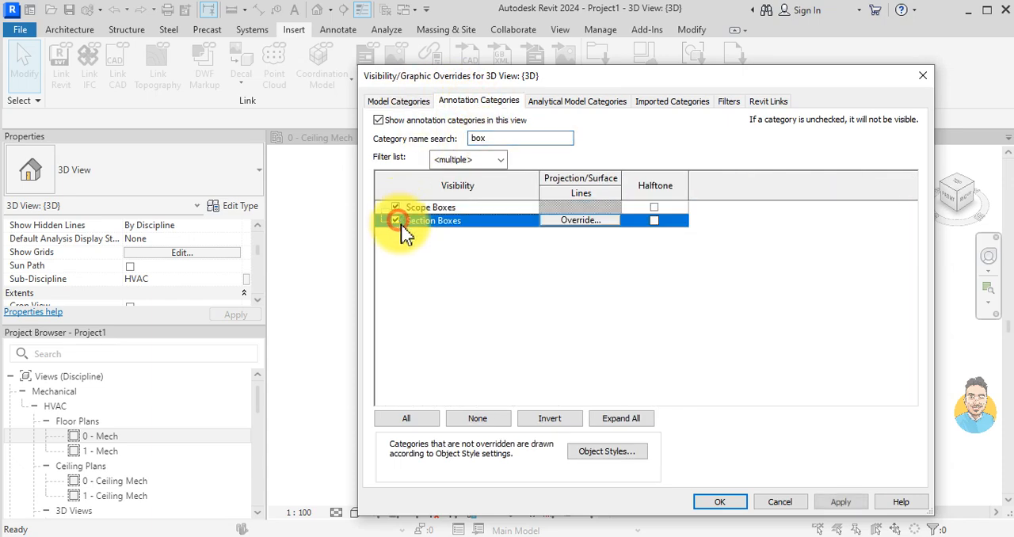
{"action": "left_click", "coordinate": [719, 501]}
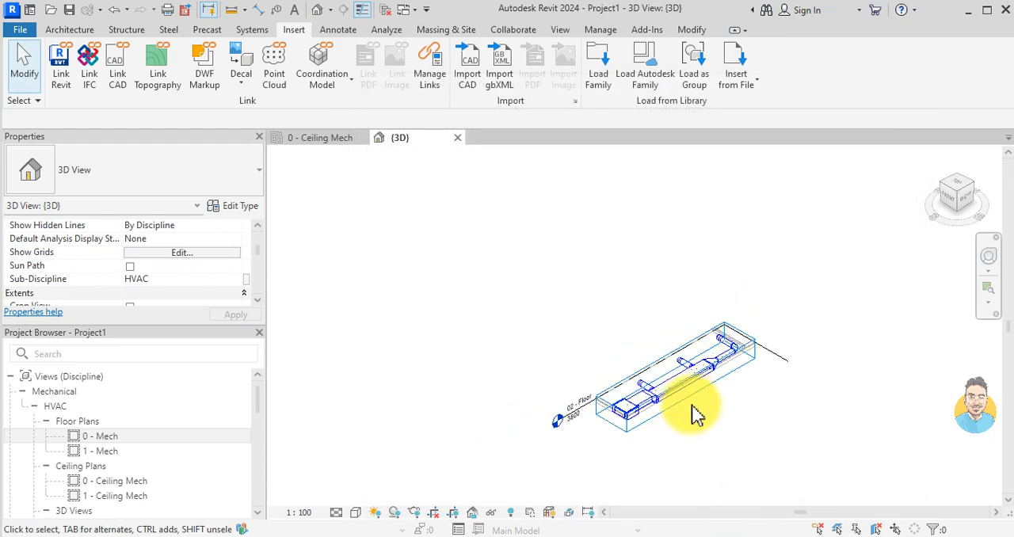
Step: Enlarge the 3D section box around the duct run until it takes in the flex ducts and diffusers
{"action": "left_click", "coordinate": [692, 410]}
{"action": "left_click_drag", "start_coordinate": [659, 373], "coordinate": [692, 416]}
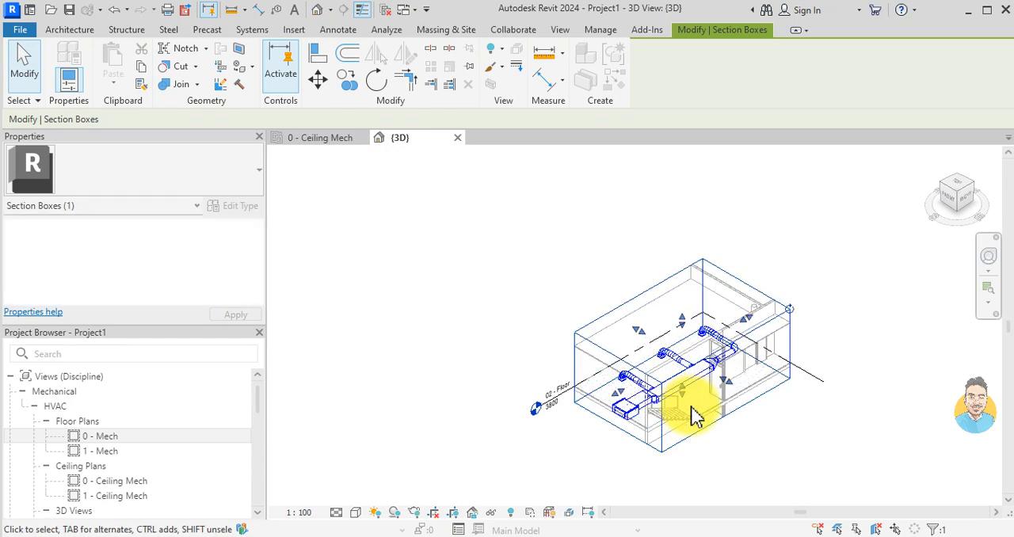
{"action": "scroll", "coordinate": [669, 407], "scroll_direction": "up", "scroll_amount": 5}
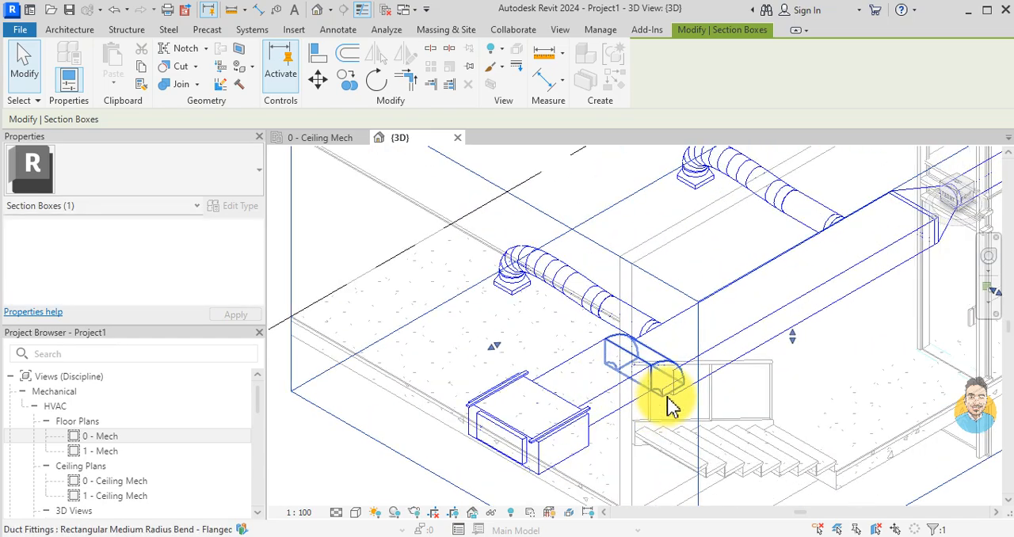
{"action": "scroll", "coordinate": [665, 400], "scroll_direction": "down", "scroll_amount": 4}
{"action": "scroll", "coordinate": [664, 390], "scroll_direction": "up", "scroll_amount": 2}
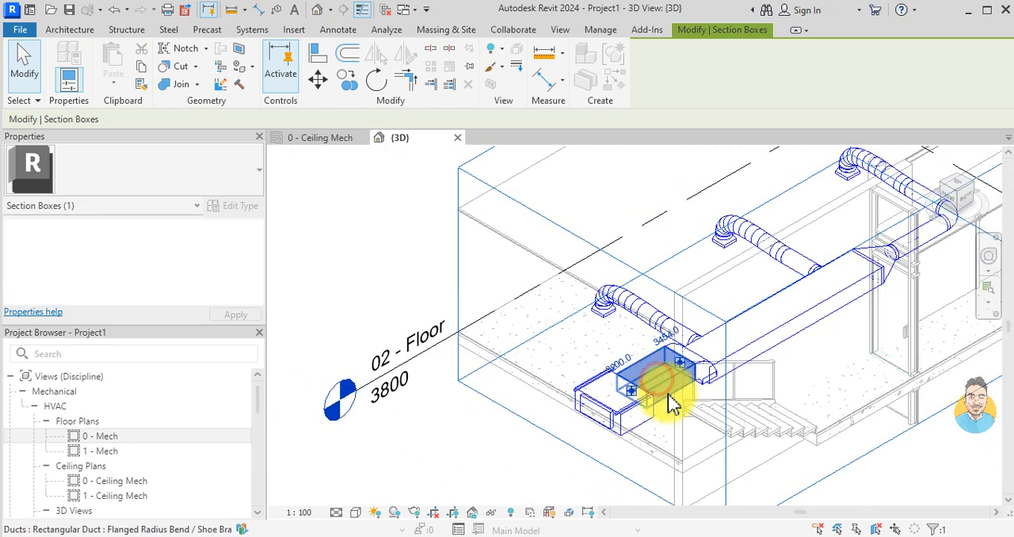
Step: Examine from the side how the fan coil unit's rectangular duct meets the main duct
{"action": "left_click", "coordinate": [670, 404]}
{"action": "middle_click_drag", "start_coordinate": [657, 396], "coordinate": [659, 270], "text": "shift"}
{"action": "scroll", "coordinate": [644, 404], "scroll_direction": "up", "scroll_amount": 4}
{"action": "scroll", "coordinate": [643, 403], "scroll_direction": "down", "scroll_amount": 2}
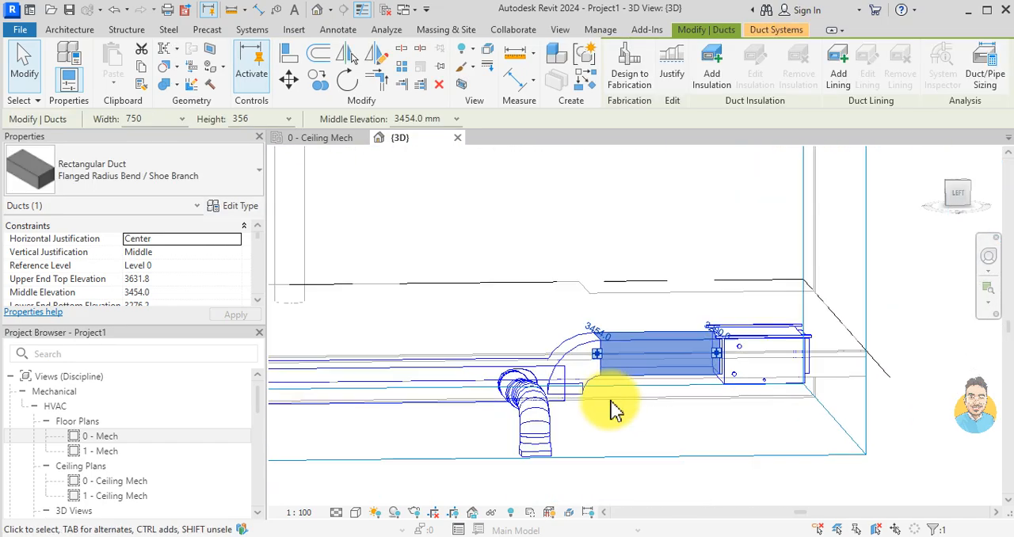
{"action": "scroll", "coordinate": [626, 411], "scroll_direction": "down", "scroll_amount": 2}
{"action": "key", "text": "Escape"}
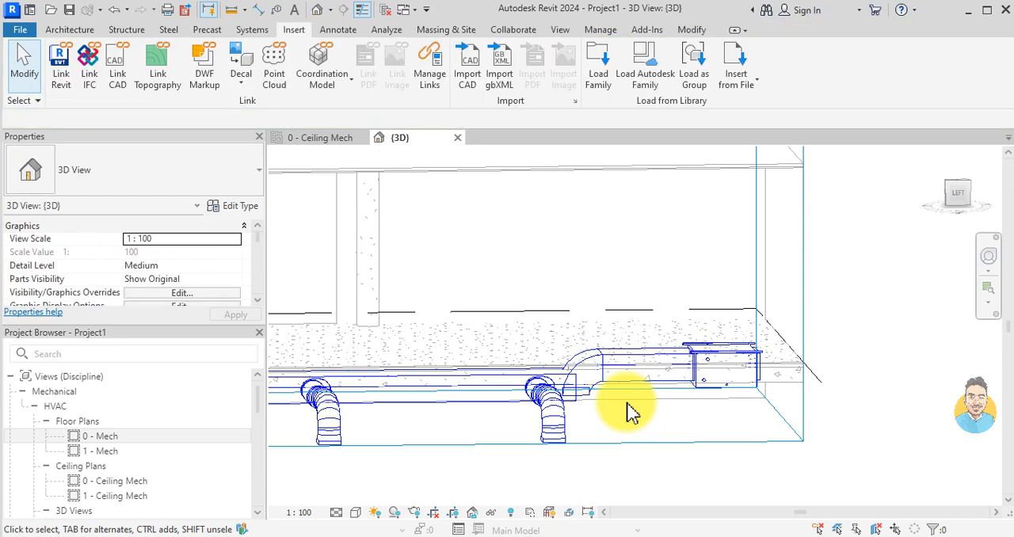
Step: In the 0 - Ceiling Mech plan, draw a vertical section beside the fan coil unit and main duct, looking toward them
{"action": "left_click", "coordinate": [339, 138]}
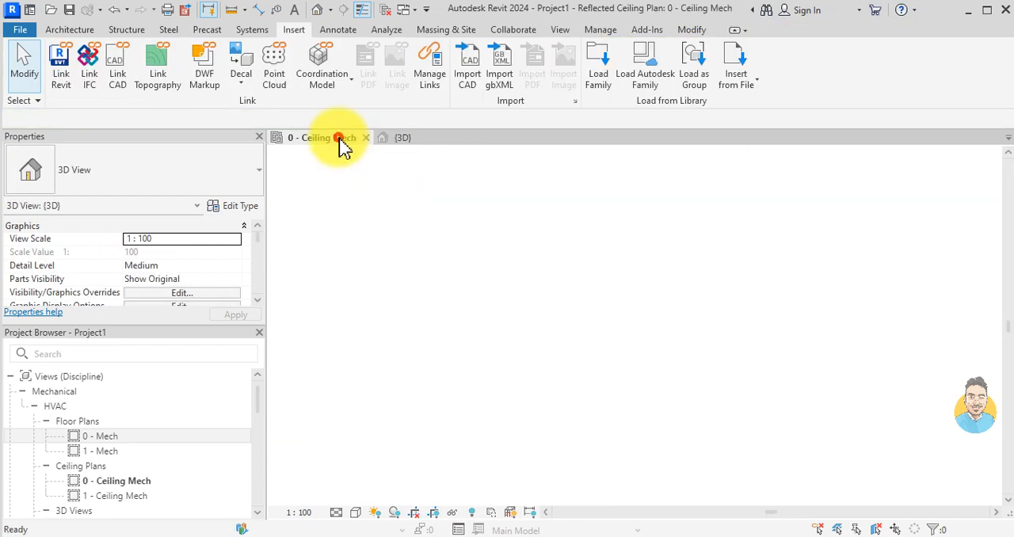
{"action": "scroll", "coordinate": [579, 356], "scroll_direction": "up", "scroll_amount": 5}
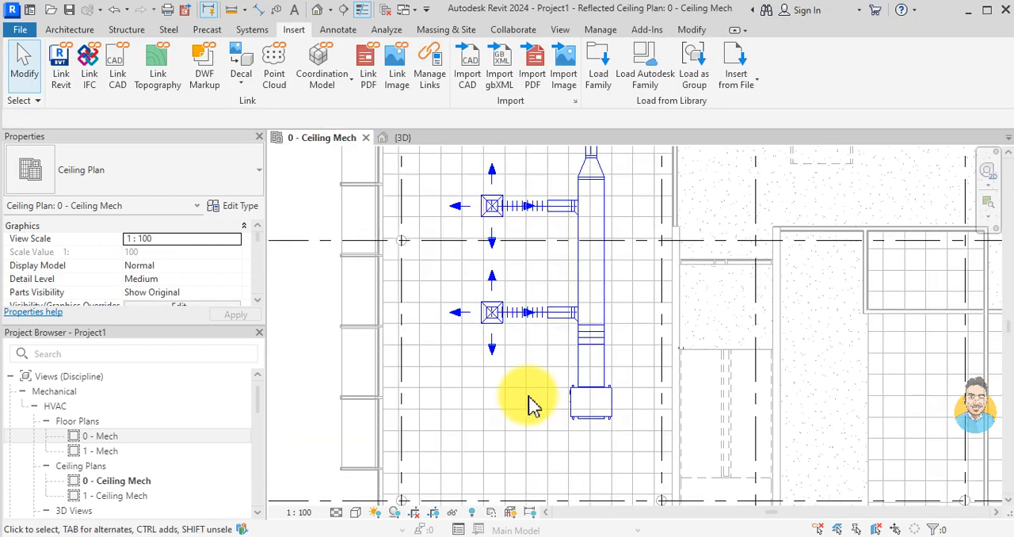
{"action": "left_click", "coordinate": [343, 9]}
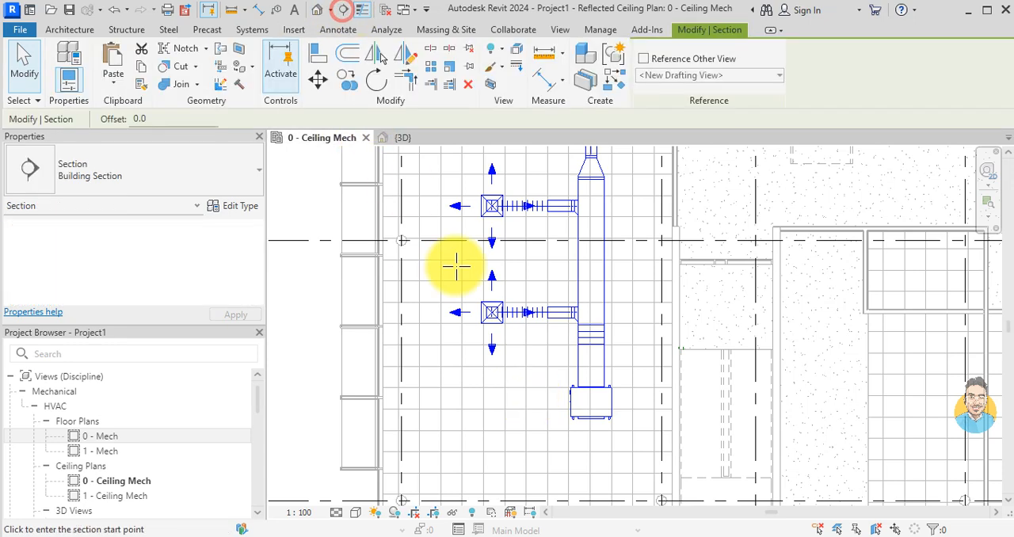
{"action": "scroll", "coordinate": [564, 332], "scroll_direction": "up", "scroll_amount": 1}
{"action": "left_click", "coordinate": [560, 274]}
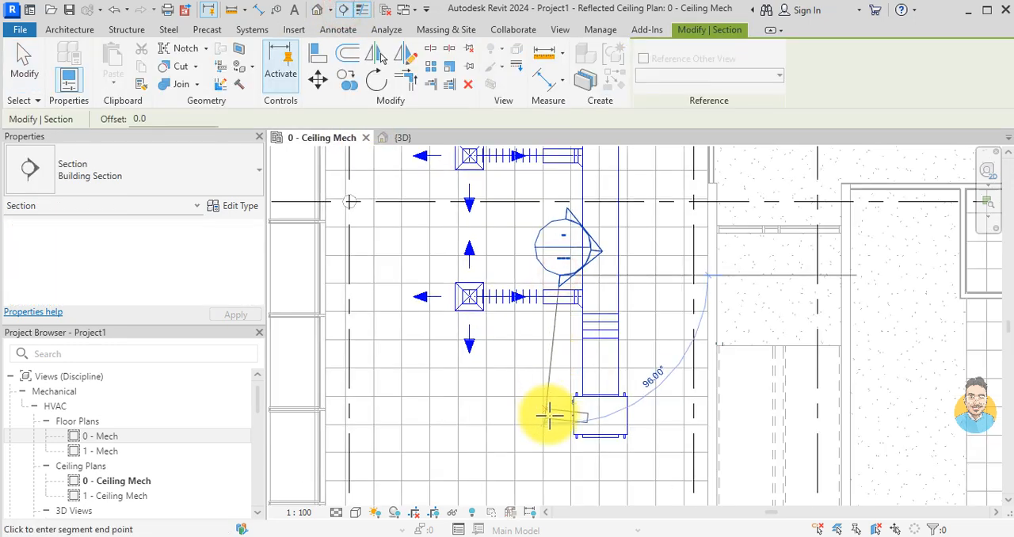
{"action": "left_click", "coordinate": [565, 463]}
{"action": "key", "text": "Escape"}
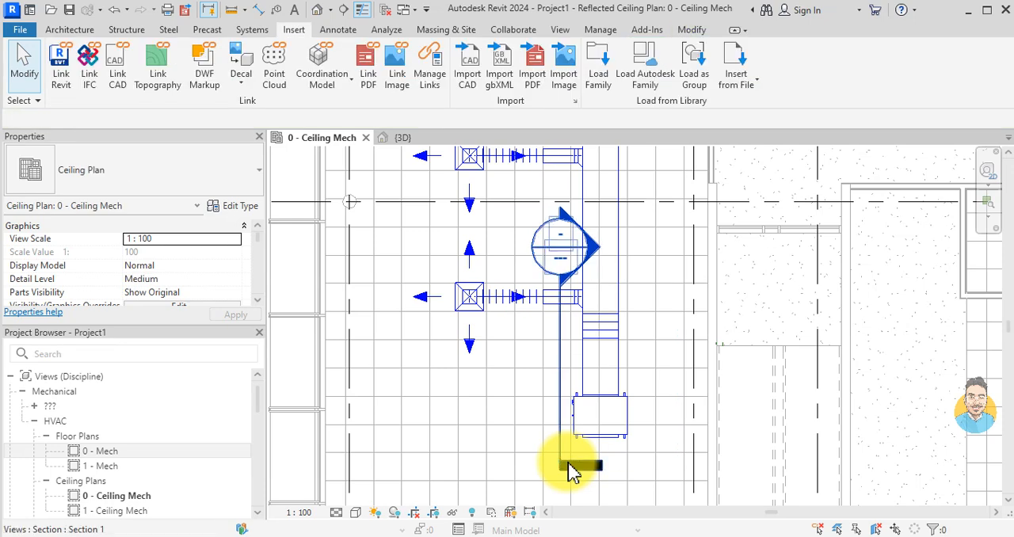
Step: Open the new section's view and set its detail level to Fine
{"action": "double_click", "coordinate": [594, 247]}
{"action": "scroll", "coordinate": [547, 328], "scroll_direction": "up", "scroll_amount": 4}
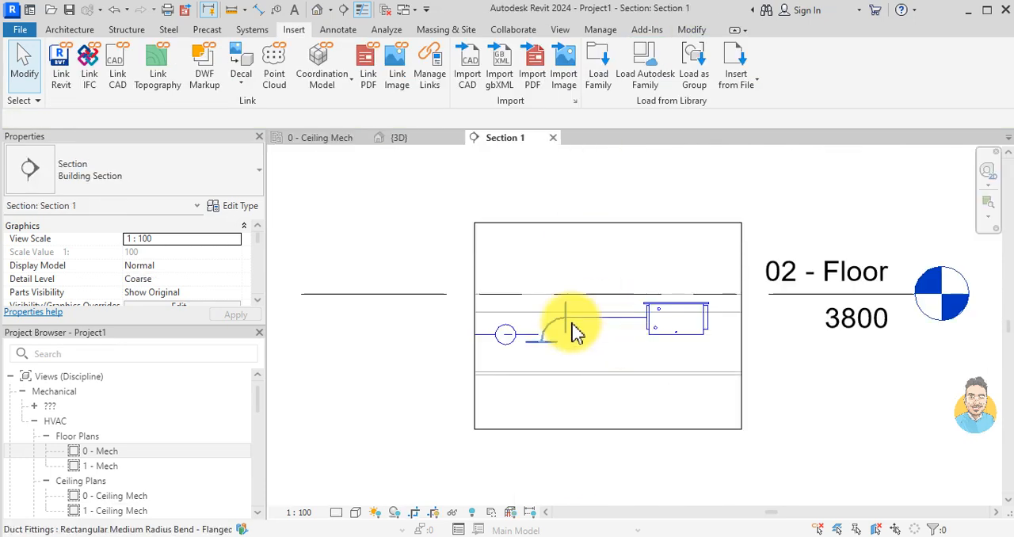
{"action": "scroll", "coordinate": [537, 348], "scroll_direction": "down", "scroll_amount": 3}
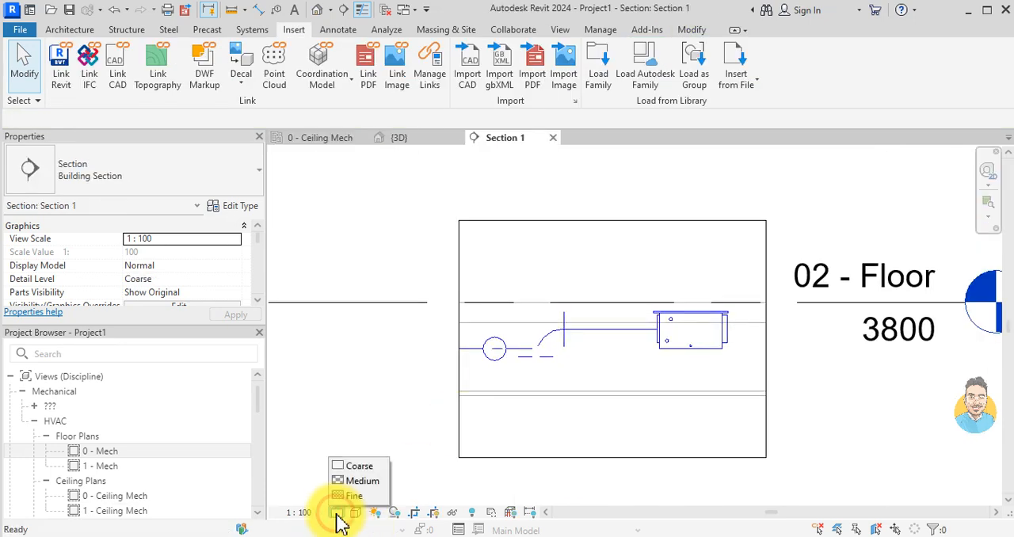
{"action": "left_click", "coordinate": [356, 497]}
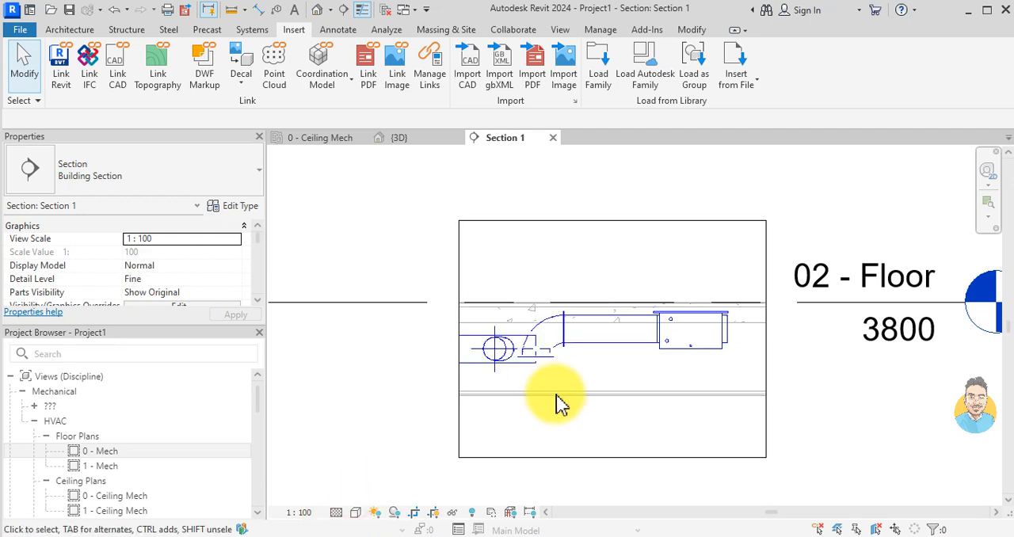
Step: Delete the rectangular radius bend joining the fan coil unit's duct to the main duct
{"action": "scroll", "coordinate": [558, 390], "scroll_direction": "down", "scroll_amount": 1}
{"action": "middle_click_drag", "start_coordinate": [520, 393], "coordinate": [685, 393]}
{"action": "scroll", "coordinate": [711, 348], "scroll_direction": "up", "scroll_amount": 3}
{"action": "scroll", "coordinate": [713, 356], "scroll_direction": "up", "scroll_amount": 4}
{"action": "scroll", "coordinate": [728, 369], "scroll_direction": "down", "scroll_amount": 2}
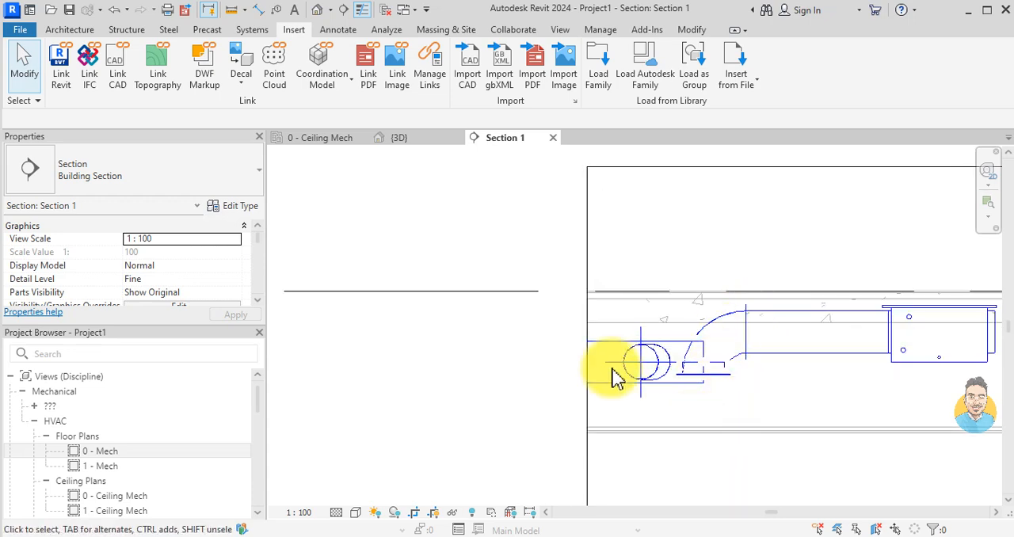
{"action": "scroll", "coordinate": [617, 377], "scroll_direction": "down", "scroll_amount": 2}
{"action": "scroll", "coordinate": [689, 356], "scroll_direction": "up", "scroll_amount": 2}
{"action": "left_click", "coordinate": [676, 371]}
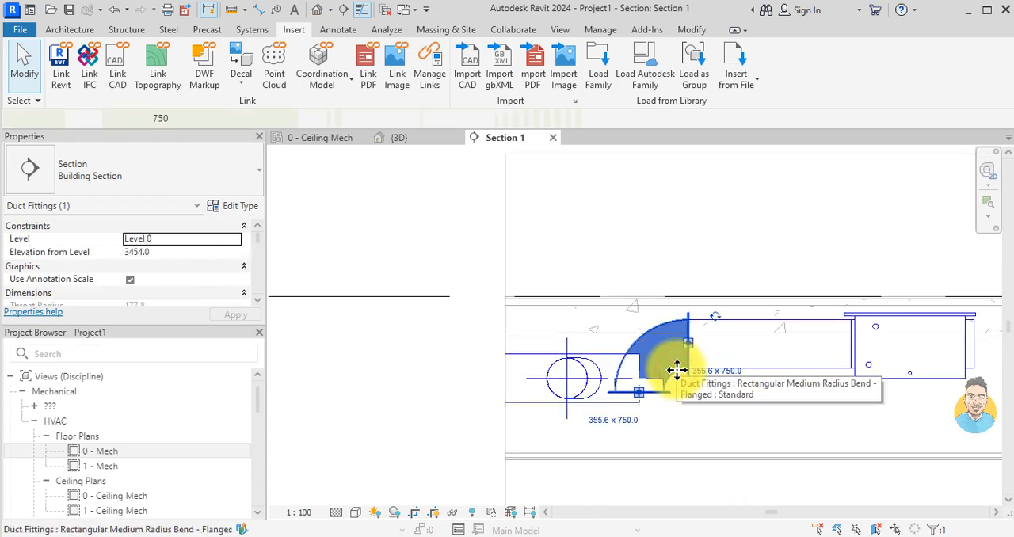
{"action": "key", "text": "Delete"}
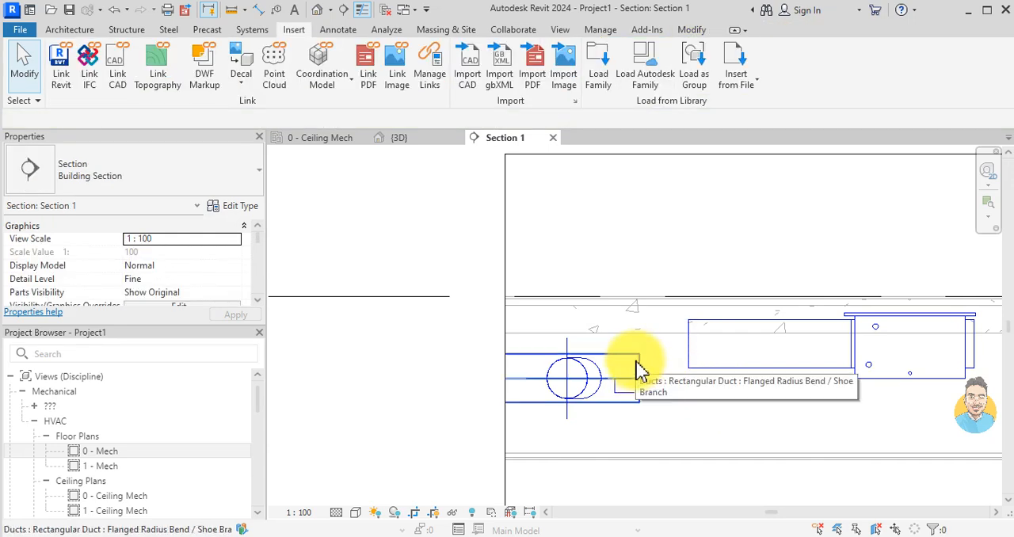
Step: Try to align the fan coil unit's duct with the centre of the round shoe branch on the main duct
{"action": "key", "text": "l"}
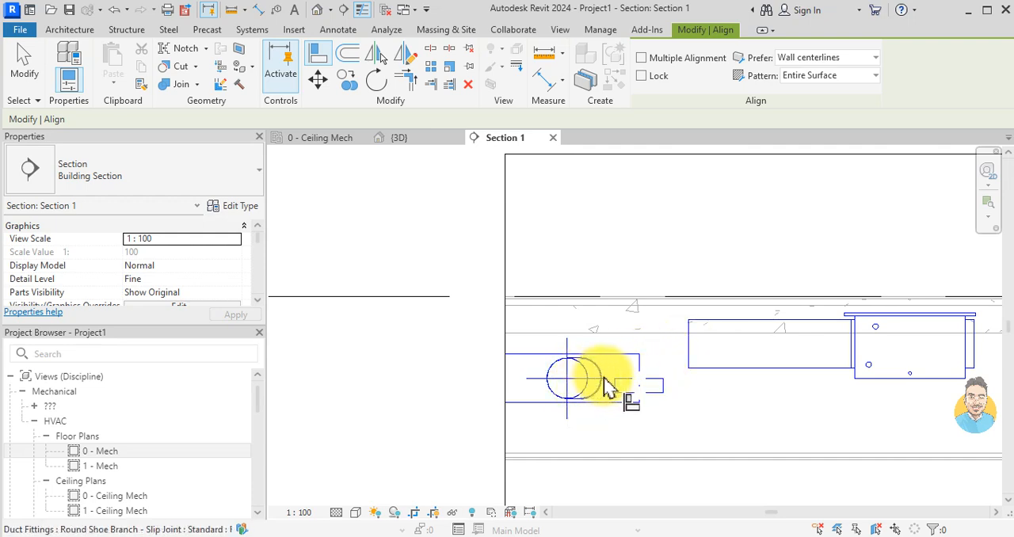
{"action": "scroll", "coordinate": [610, 388], "scroll_direction": "up", "scroll_amount": 1}
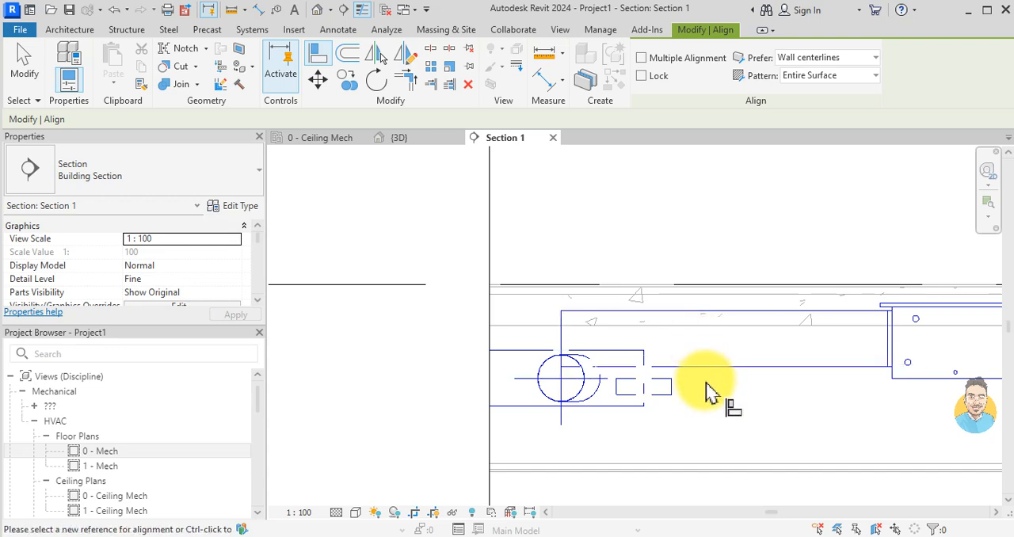
{"action": "scroll", "coordinate": [709, 388], "scroll_direction": "down", "scroll_amount": 2}
{"action": "key", "text": "Escape"}
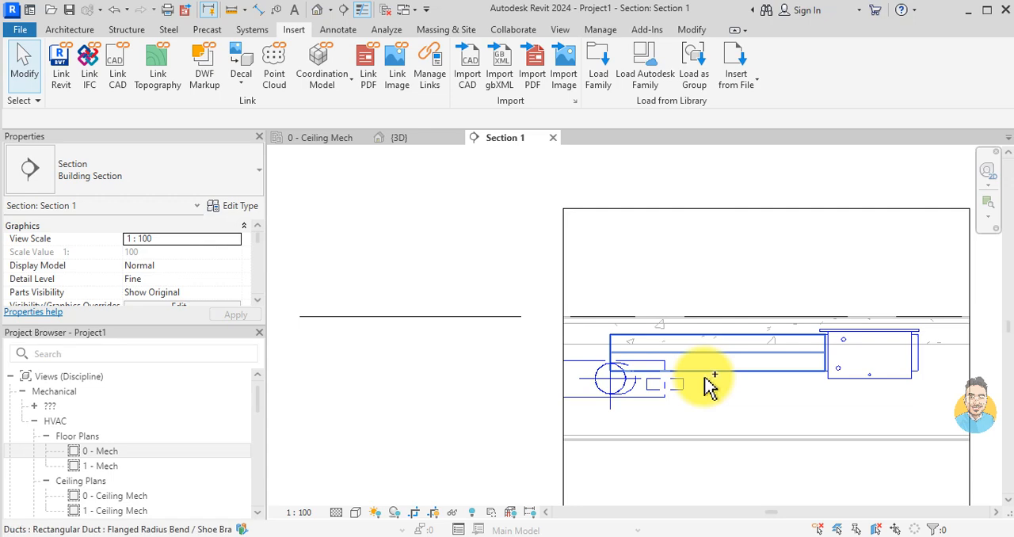
{"action": "scroll", "coordinate": [708, 387], "scroll_direction": "up", "scroll_amount": 2}
{"action": "scroll", "coordinate": [705, 385], "scroll_direction": "down", "scroll_amount": 1}
{"action": "scroll", "coordinate": [833, 362], "scroll_direction": "down", "scroll_amount": 2}
{"action": "scroll", "coordinate": [816, 363], "scroll_direction": "up", "scroll_amount": 1}
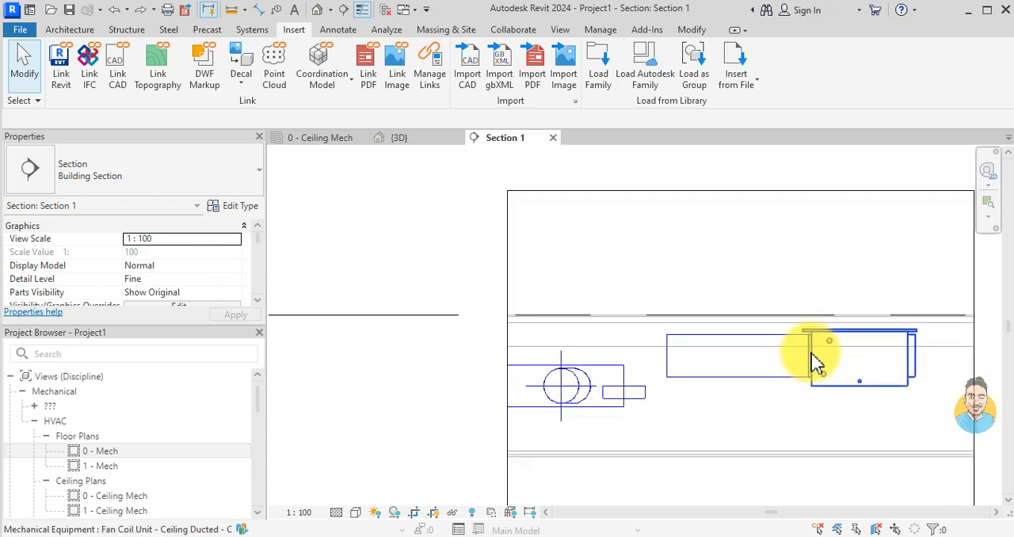
Step: Shorten the rectangular duct at the fan coil unit by moving its open end closer to the unit
{"action": "scroll", "coordinate": [729, 394], "scroll_direction": "down", "scroll_amount": 2}
{"action": "scroll", "coordinate": [739, 378], "scroll_direction": "up", "scroll_amount": 2}
{"action": "left_click", "coordinate": [715, 378]}
{"action": "left_click_drag", "start_coordinate": [715, 378], "coordinate": [762, 369]}
{"action": "key", "text": "Escape"}
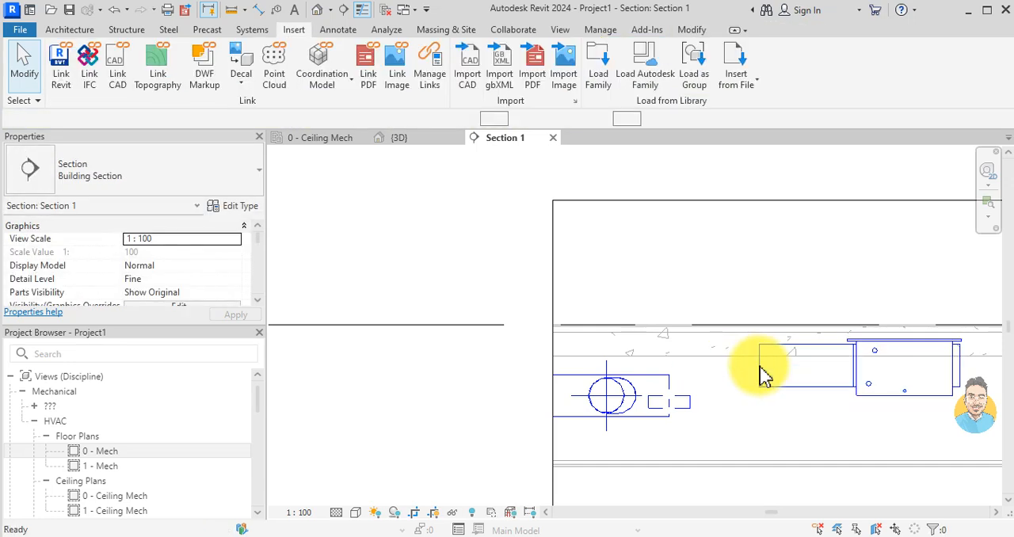
Step: Draw a horizontal detail line from the round shoe branch's midpoint along the main duct's centreline, past the duct end
{"action": "key", "text": "d"}
{"action": "key", "text": "l"}
{"action": "scroll", "coordinate": [611, 392], "scroll_direction": "up", "scroll_amount": 3}
{"action": "left_click", "coordinate": [590, 394]}
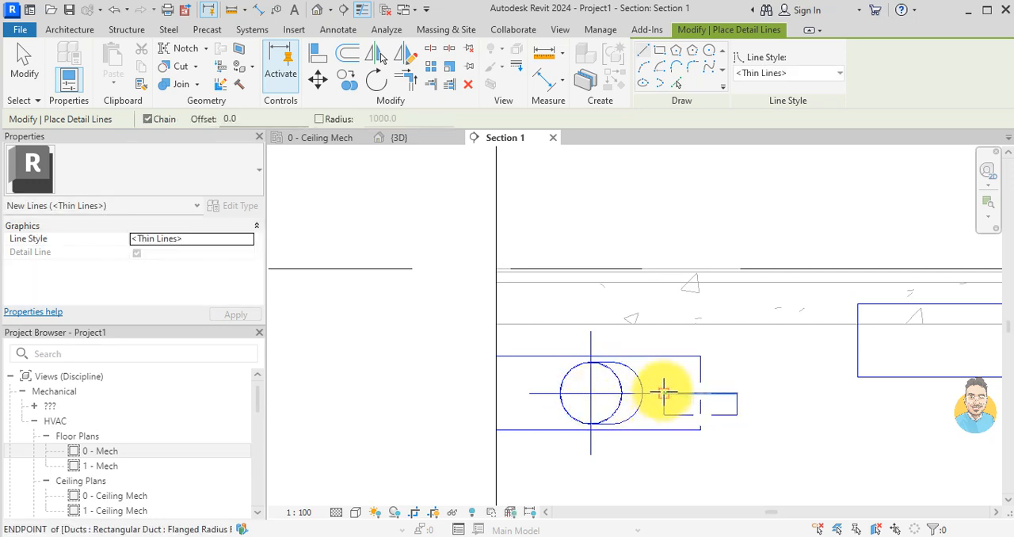
{"action": "scroll", "coordinate": [660, 393], "scroll_direction": "up", "scroll_amount": 2}
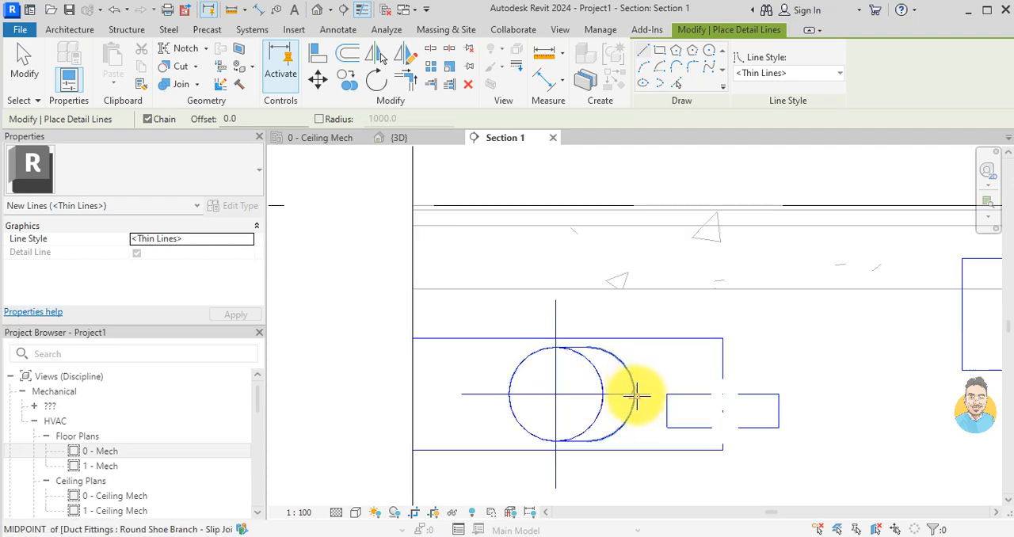
{"action": "left_click", "coordinate": [636, 395]}
{"action": "scroll", "coordinate": [780, 398], "scroll_direction": "down", "scroll_amount": 2}
{"action": "left_click", "coordinate": [819, 395]}
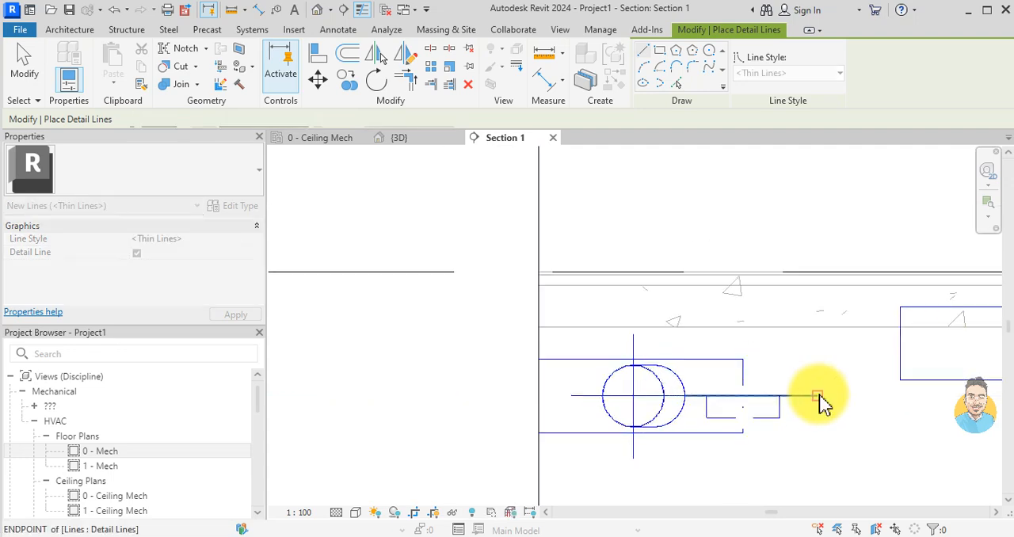
{"action": "key", "text": "Escape"}
{"action": "key", "text": "Escape"}
{"action": "key", "text": "l"}
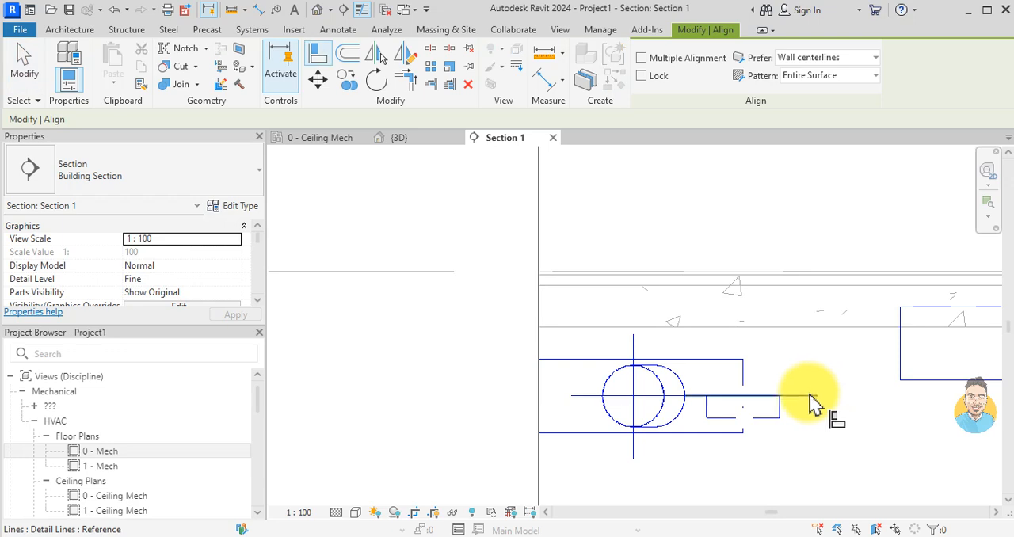
{"action": "scroll", "coordinate": [800, 408], "scroll_direction": "down", "scroll_amount": 2}
{"action": "left_click", "coordinate": [798, 395]}
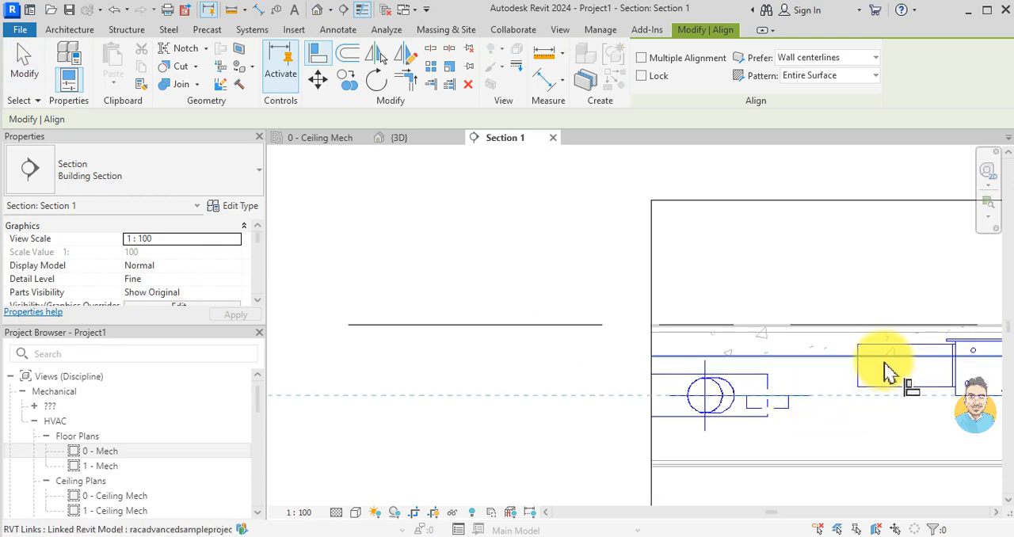
{"action": "scroll", "coordinate": [871, 382], "scroll_direction": "down", "scroll_amount": 1}
{"action": "scroll", "coordinate": [895, 380], "scroll_direction": "up", "scroll_amount": 2}
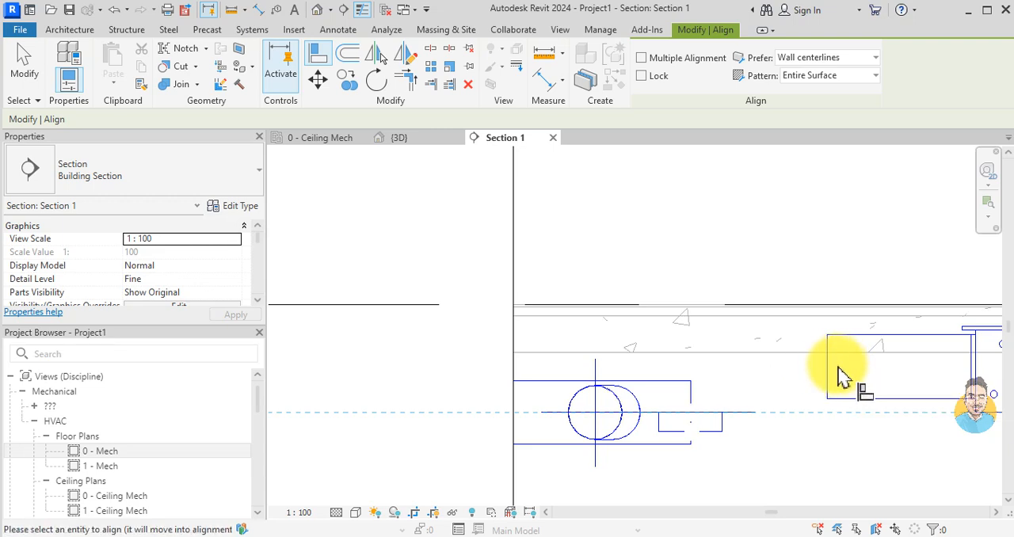
{"action": "scroll", "coordinate": [836, 385], "scroll_direction": "down", "scroll_amount": 2}
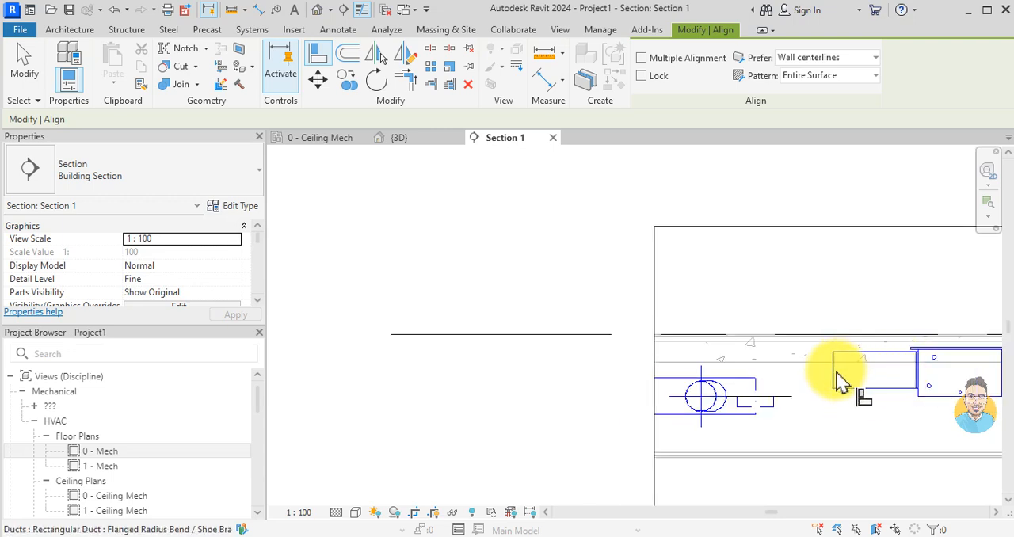
{"action": "key", "text": "Escape"}
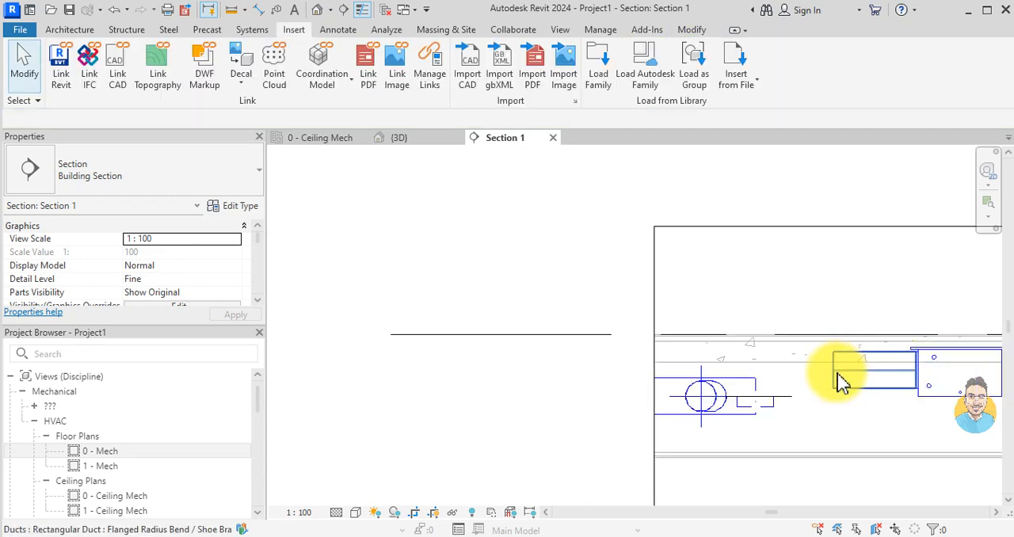
Step: Set the section view's detail level to Coarse
{"action": "scroll", "coordinate": [690, 415], "scroll_direction": "down", "scroll_amount": 1}
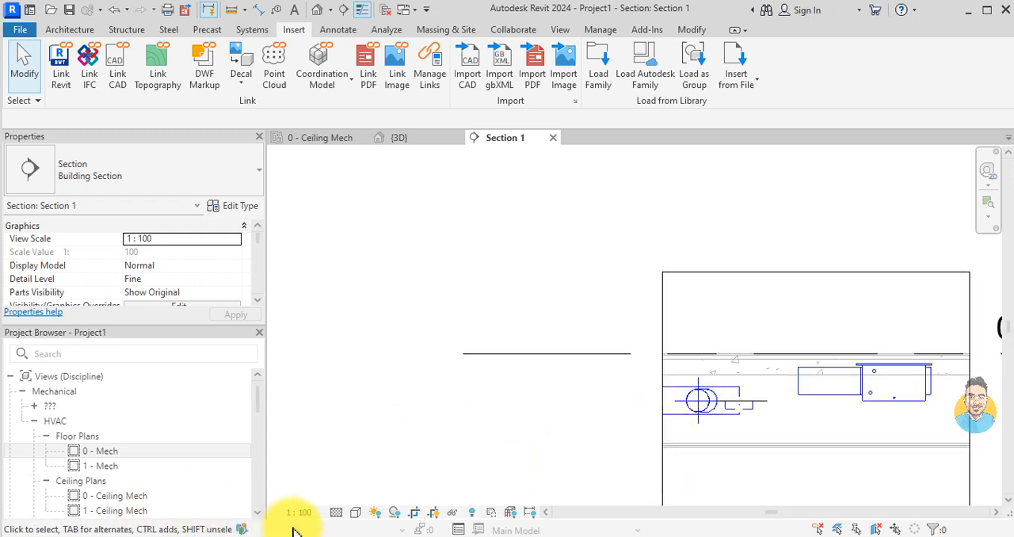
{"action": "left_click", "coordinate": [337, 512]}
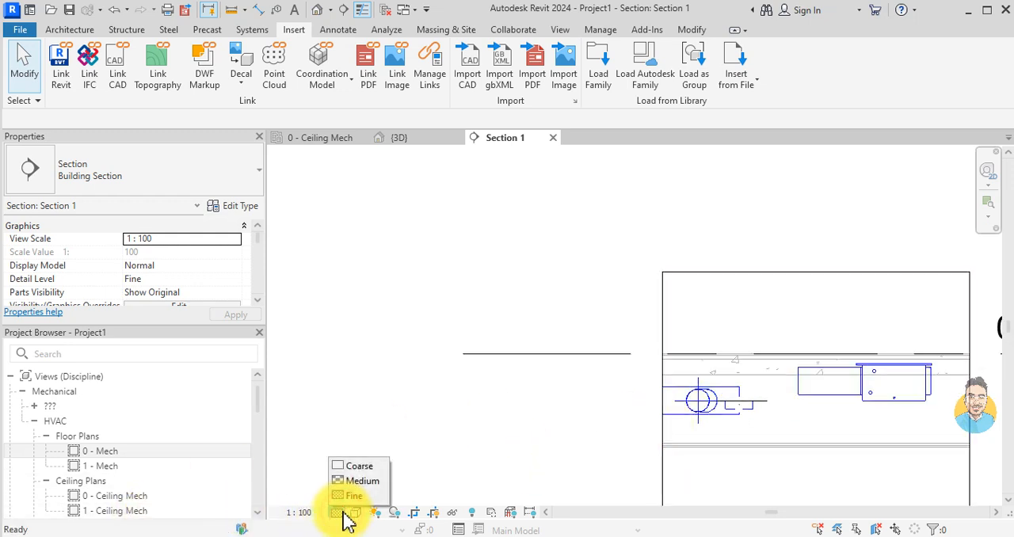
{"action": "left_click", "coordinate": [363, 466]}
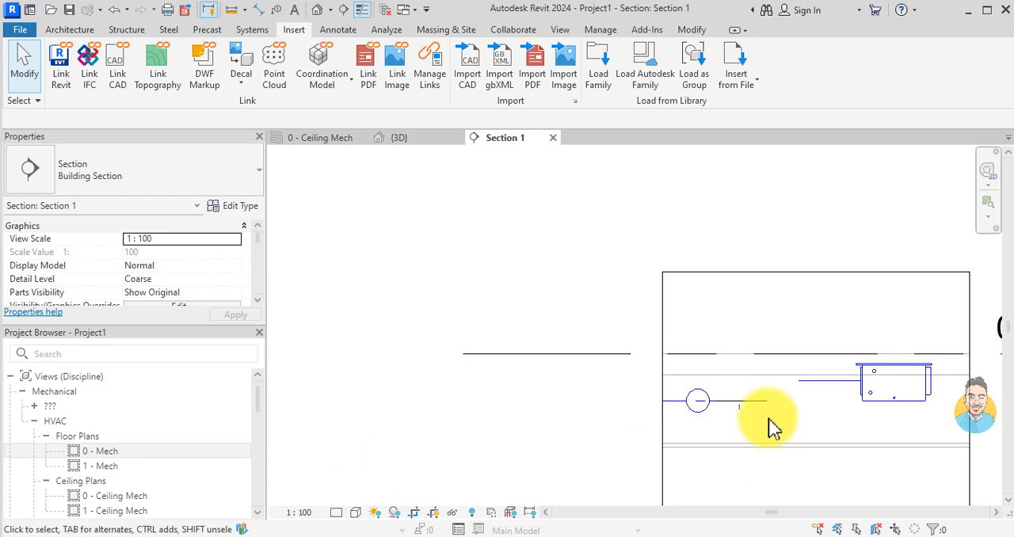
Step: Align the fan coil unit's duct with the main duct's centreline in the section view
{"action": "scroll", "coordinate": [776, 420], "scroll_direction": "up", "scroll_amount": 2}
{"action": "key", "text": "a"}
{"action": "key", "text": "l"}
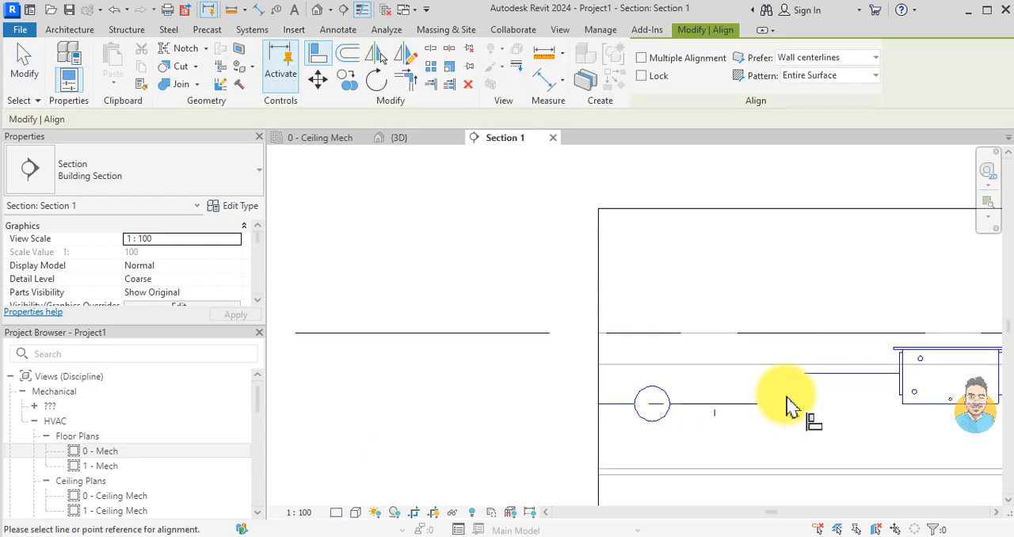
{"action": "scroll", "coordinate": [788, 407], "scroll_direction": "down", "scroll_amount": 1}
{"action": "left_click", "coordinate": [633, 402]}
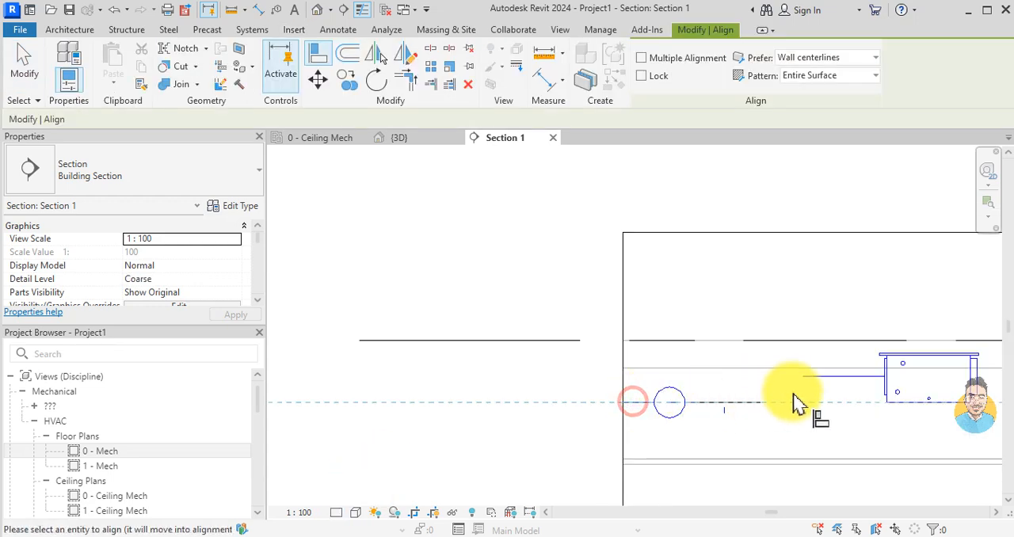
{"action": "left_click", "coordinate": [833, 378]}
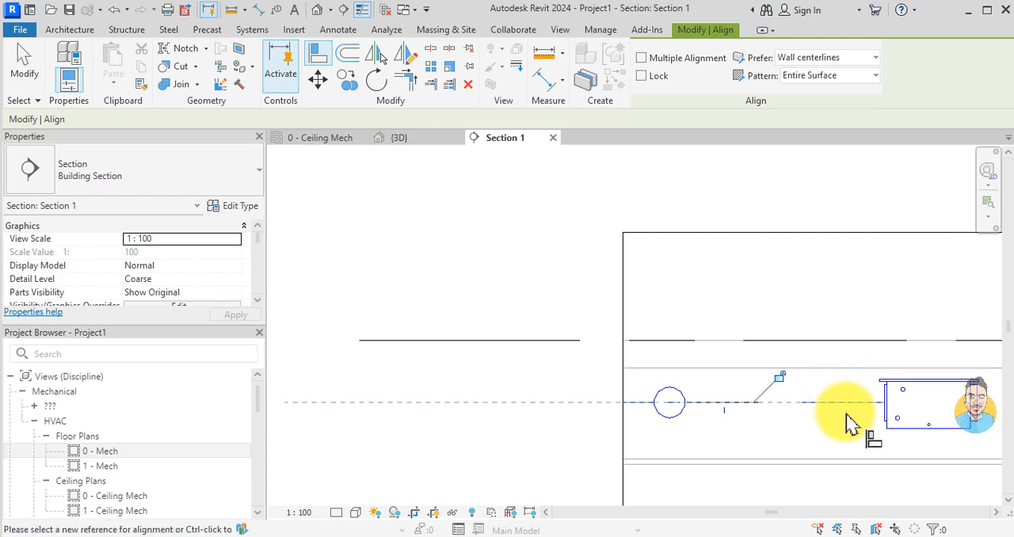
{"action": "key", "text": "Escape"}
Step: Extend the fan coil unit duct's open end along the centreline to join the end of the main duct
{"action": "scroll", "coordinate": [846, 420], "scroll_direction": "up", "scroll_amount": 2}
{"action": "left_click", "coordinate": [781, 403]}
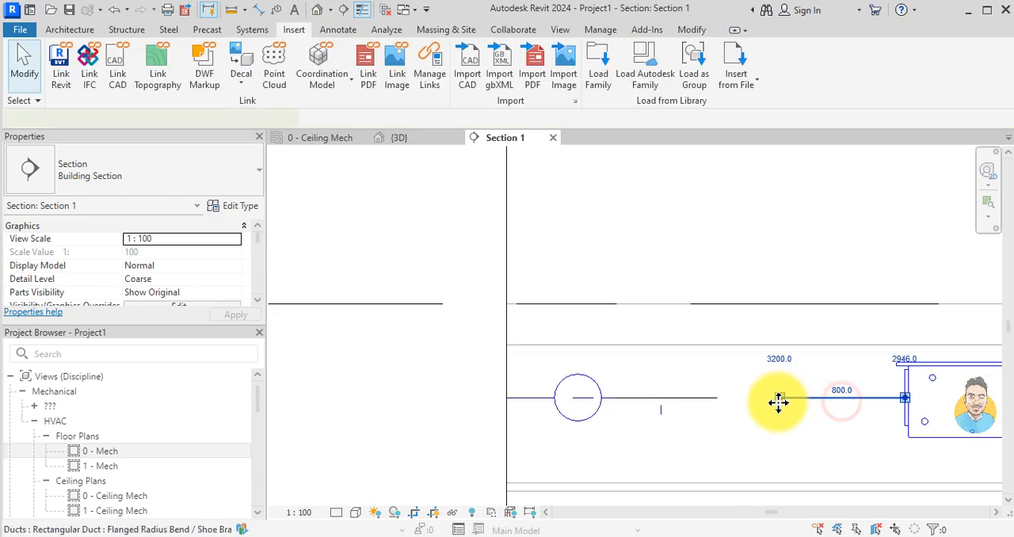
{"action": "left_click_drag", "start_coordinate": [779, 398], "coordinate": [656, 399]}
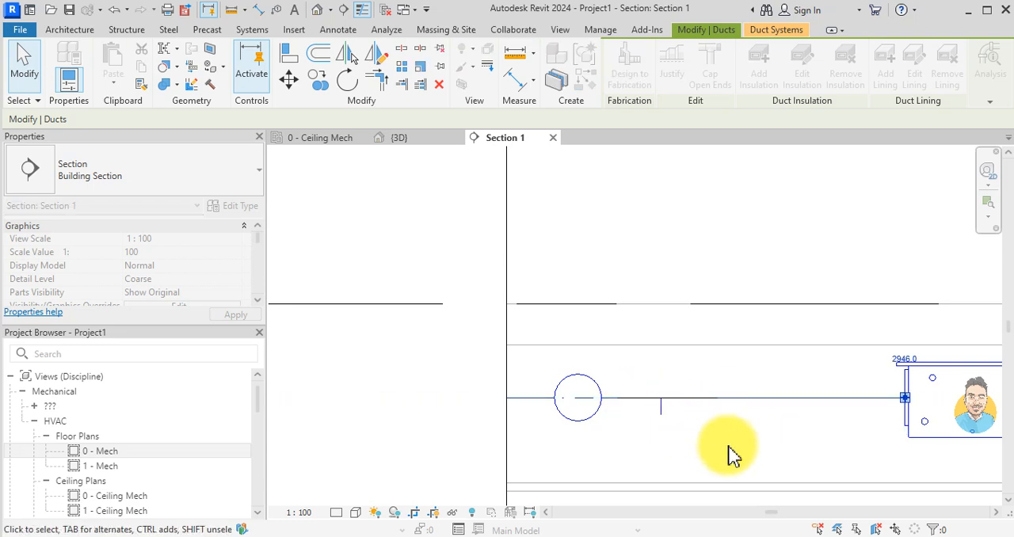
{"action": "left_click", "coordinate": [731, 453]}
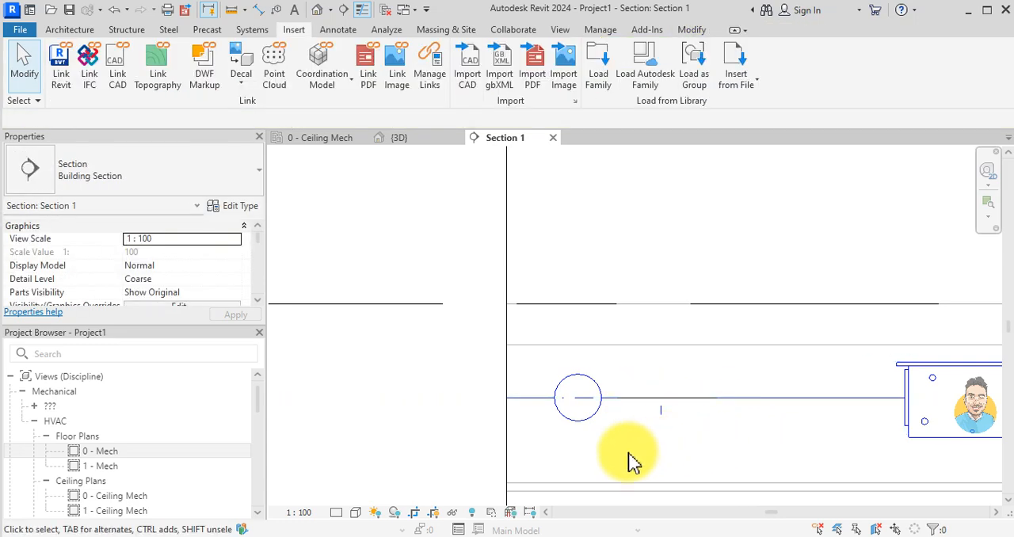
Step: Inspect the connection between the fan coil unit and the main duct in the 3D view
{"action": "left_click", "coordinate": [396, 138]}
{"action": "scroll", "coordinate": [634, 412], "scroll_direction": "up", "scroll_amount": 5}
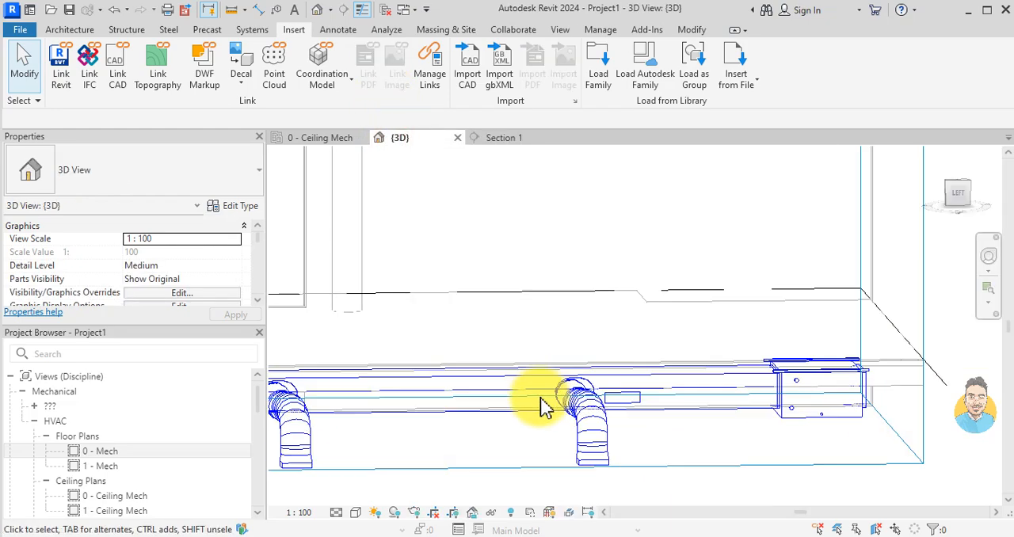
{"action": "left_click", "coordinate": [628, 400]}
{"action": "key", "text": "Escape"}
{"action": "scroll", "coordinate": [638, 408], "scroll_direction": "down", "scroll_amount": 4}
{"action": "middle_click_drag", "start_coordinate": [715, 414], "coordinate": [617, 475], "text": "shift"}
Step: Delete the Section 1 marker and its view from the 0 - Ceiling Mech plan
{"action": "left_click", "coordinate": [328, 138]}
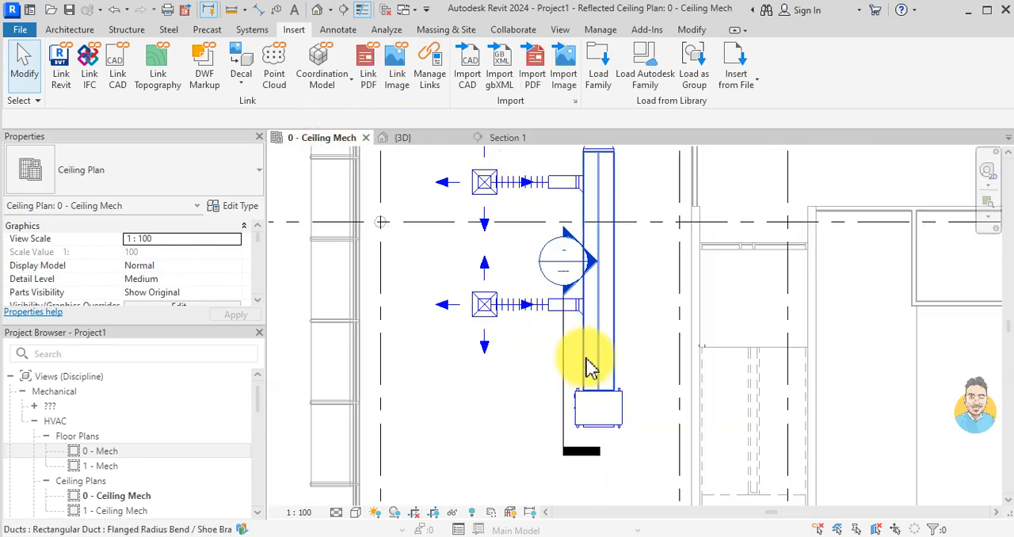
{"action": "left_click", "coordinate": [571, 377]}
{"action": "key", "text": "Delete"}
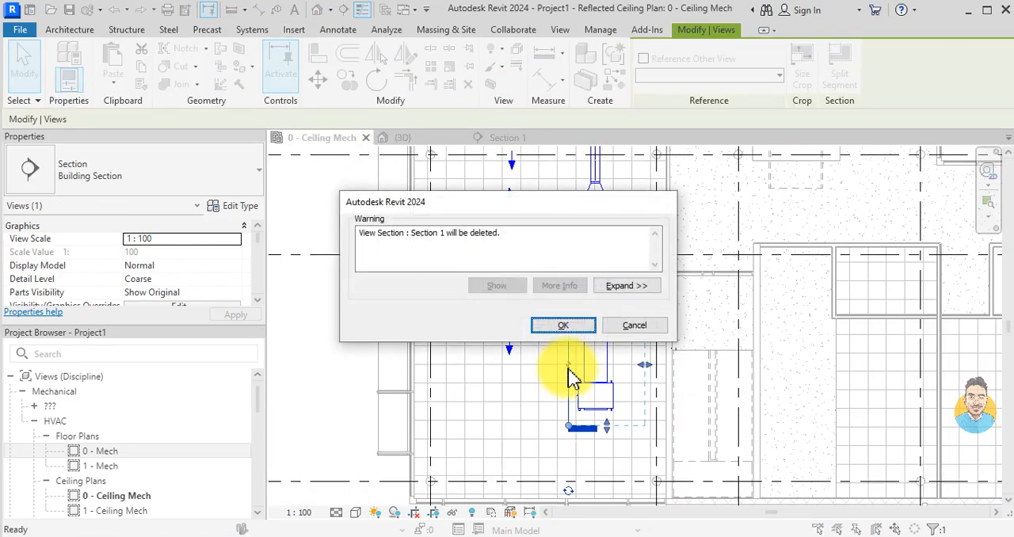
{"action": "left_click", "coordinate": [565, 323]}
{"action": "scroll", "coordinate": [673, 381], "scroll_direction": "down", "scroll_amount": 1}
{"action": "middle_click_drag", "start_coordinate": [845, 408], "coordinate": [507, 362]}
{"action": "scroll", "coordinate": [697, 378], "scroll_direction": "down", "scroll_amount": 2}
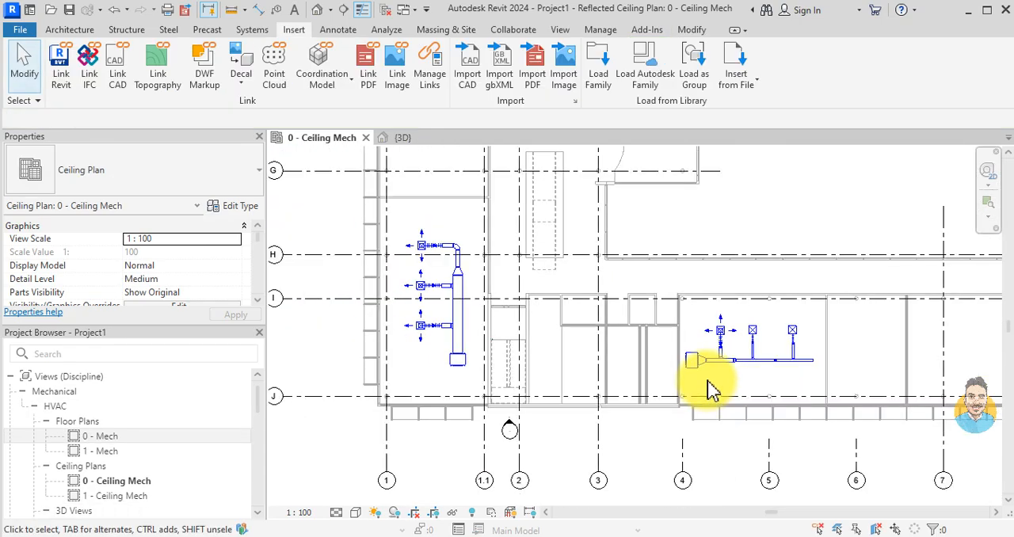
{"action": "scroll", "coordinate": [767, 344], "scroll_direction": "up", "scroll_amount": 3}
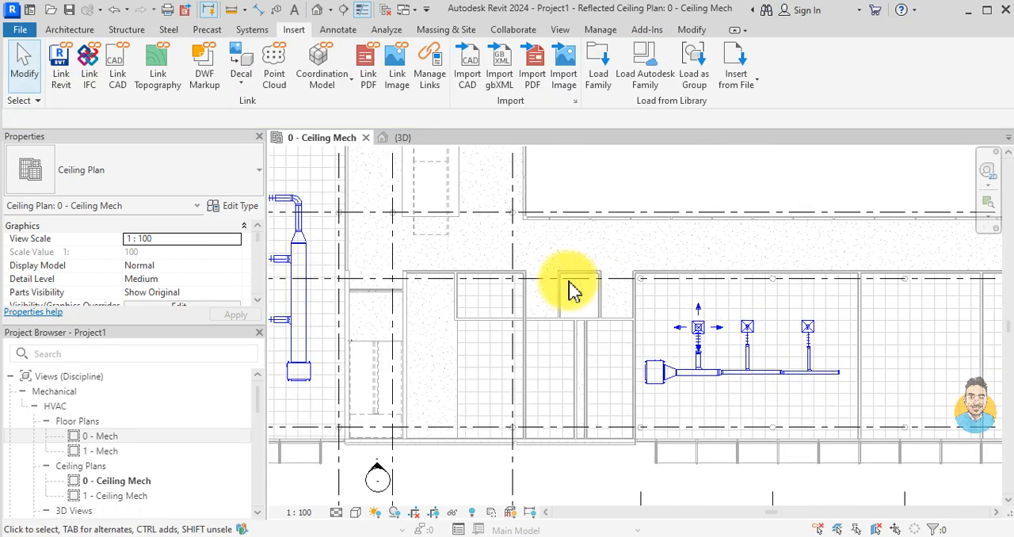